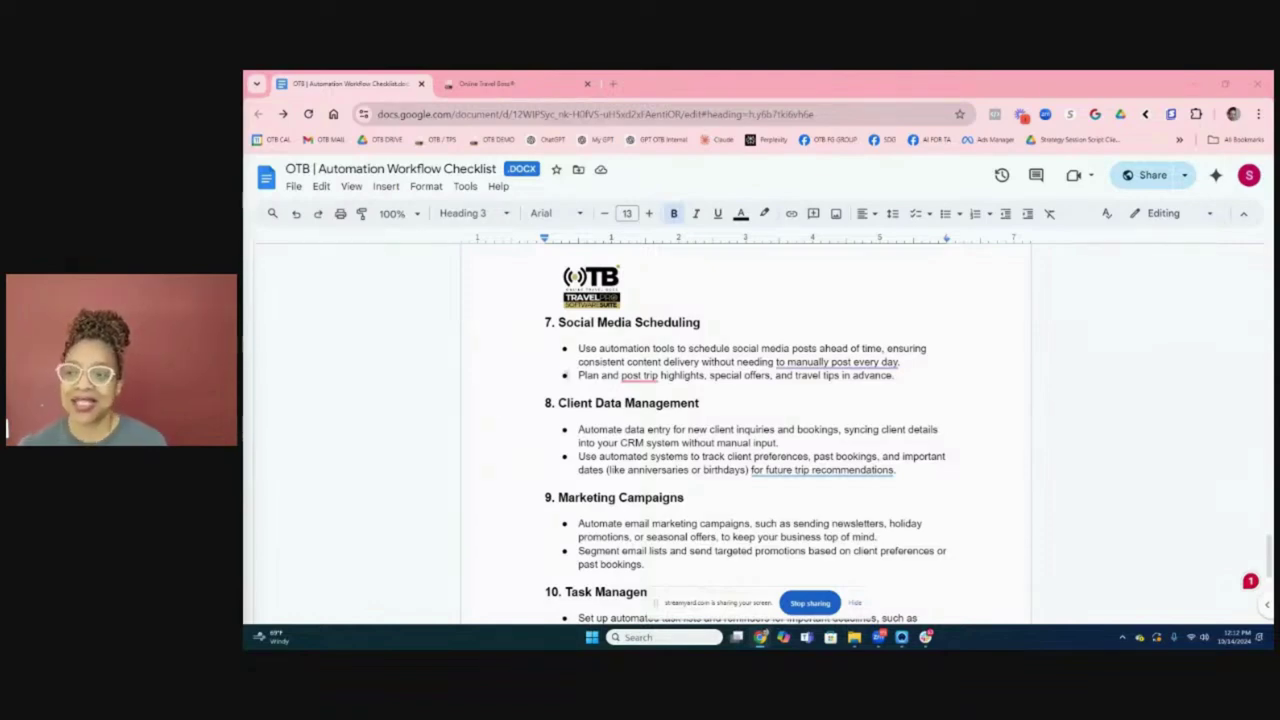
# Step: Switch from the automation checklist to the Online Travel Boss workflow list and look over its OPOS automation folders
pyautogui.scroll(-2, 590, 399)
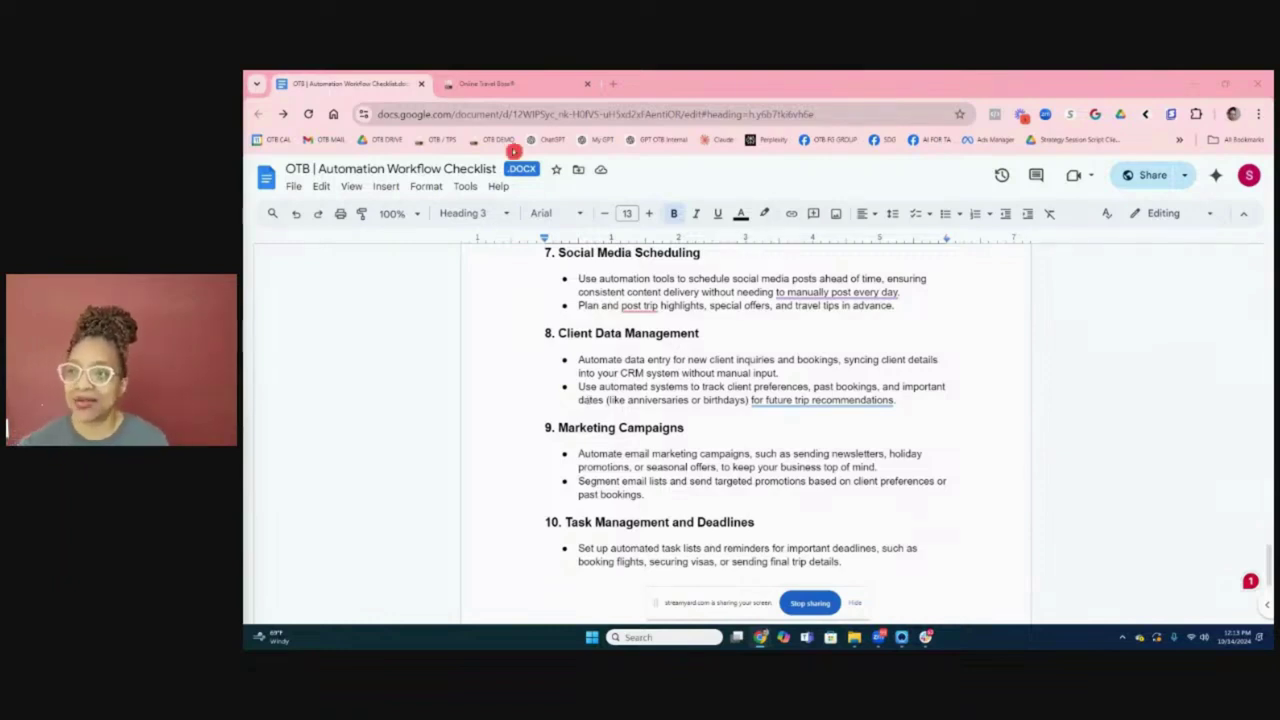
pyautogui.click(500, 84)
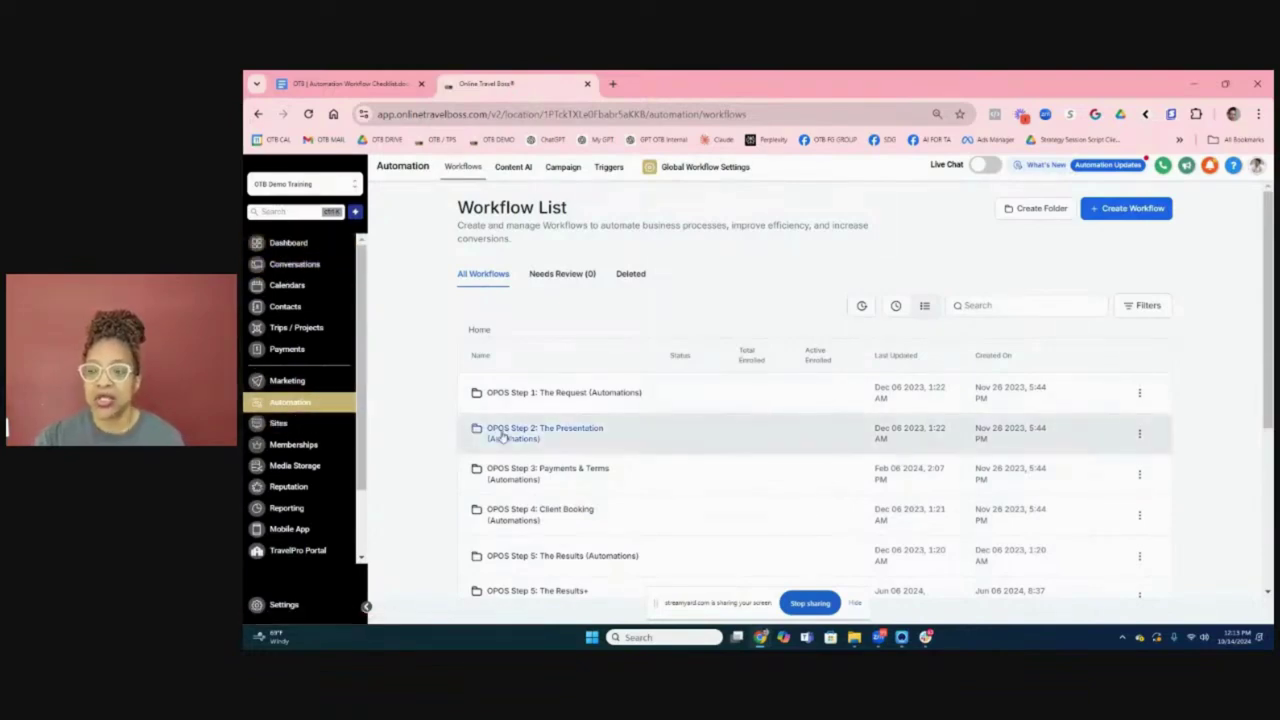
pyautogui.click(486, 404)
pyautogui.scroll(-1, 517, 437)
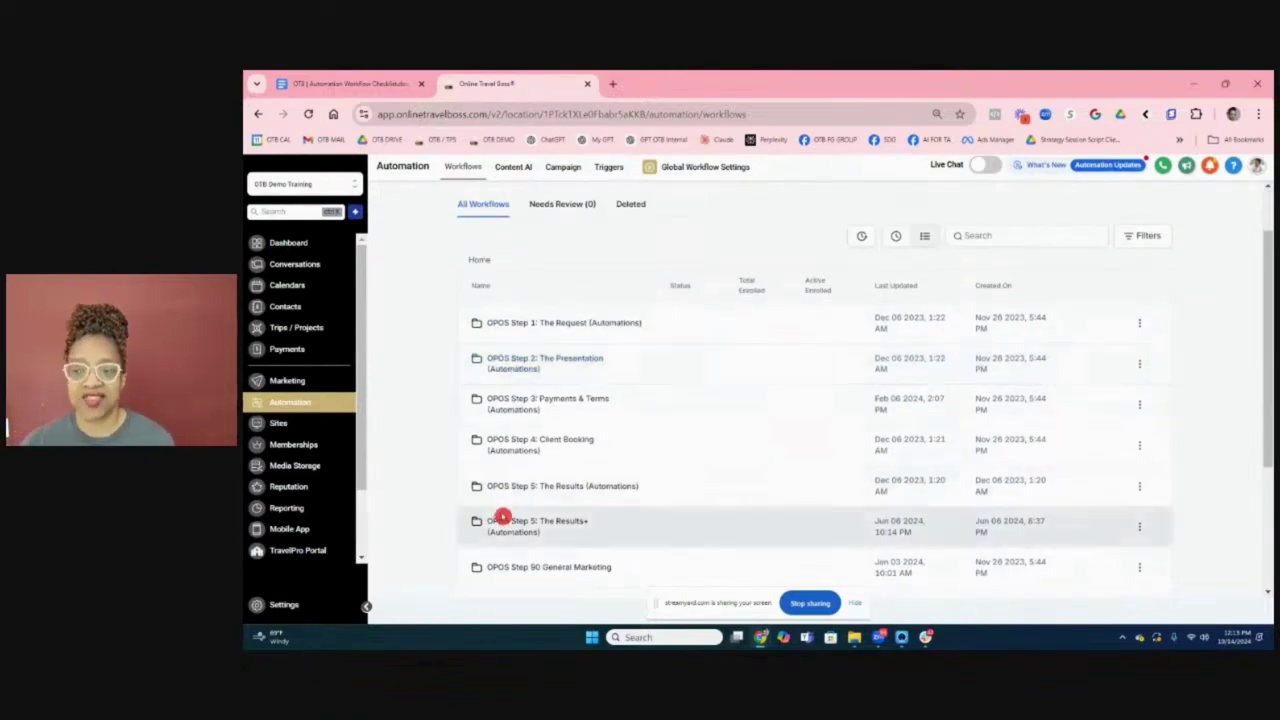
pyautogui.click(508, 391)
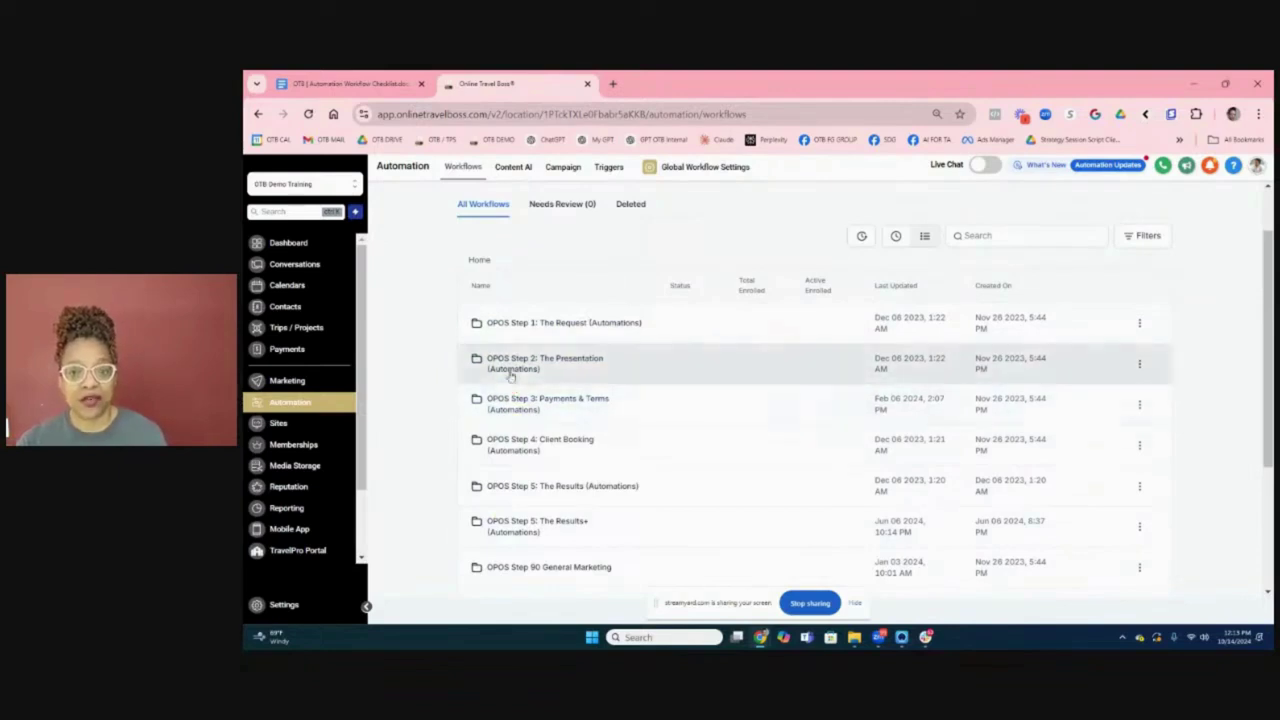
pyautogui.click(533, 358)
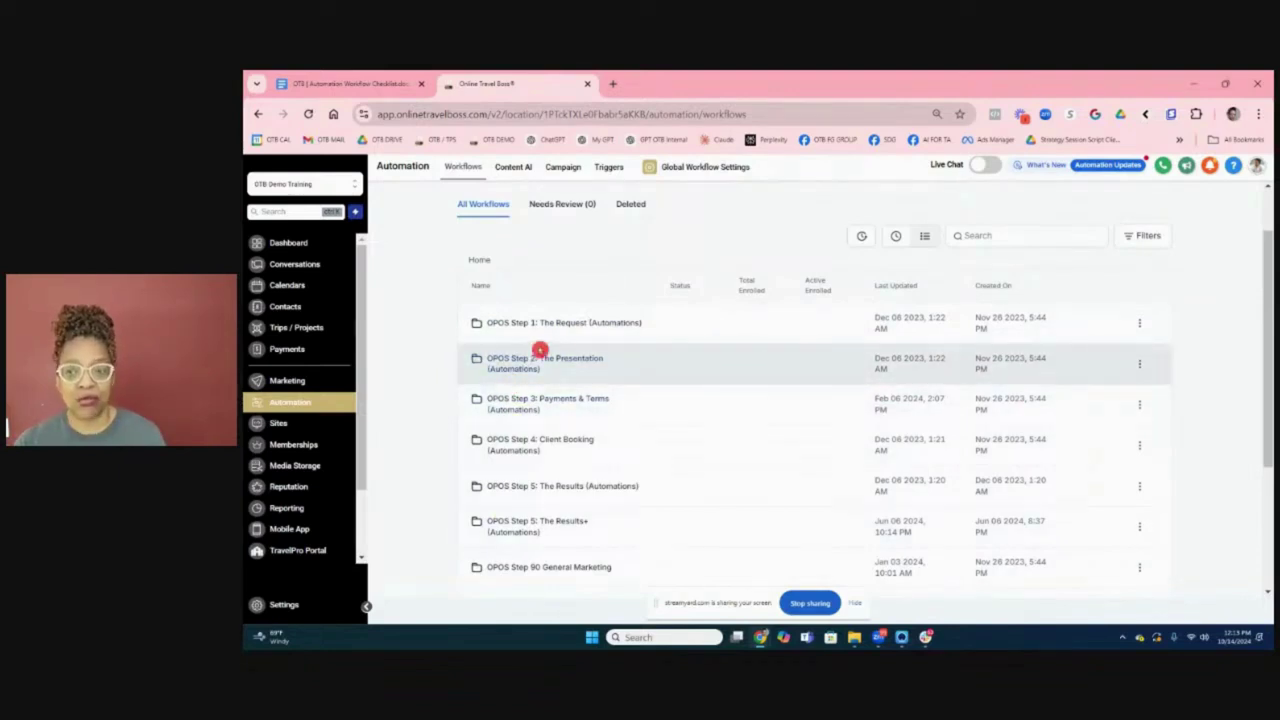
pyautogui.click(588, 332)
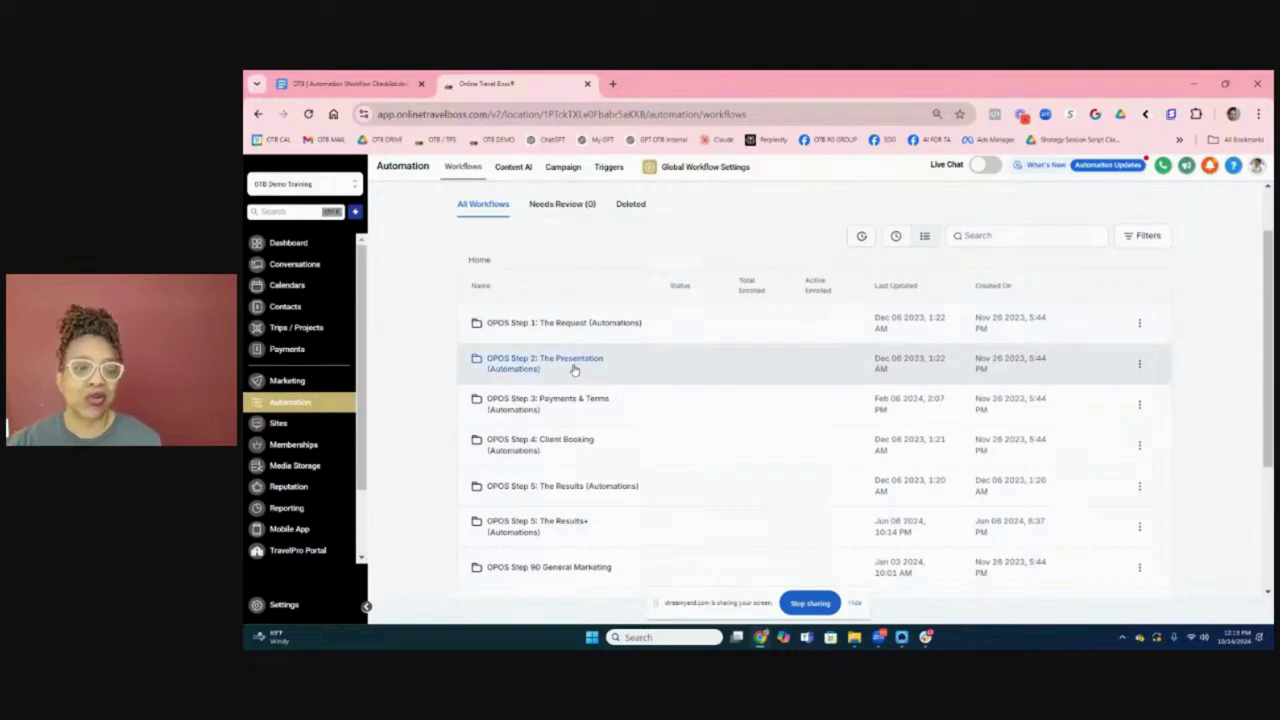
pyautogui.scroll(1, 574, 370)
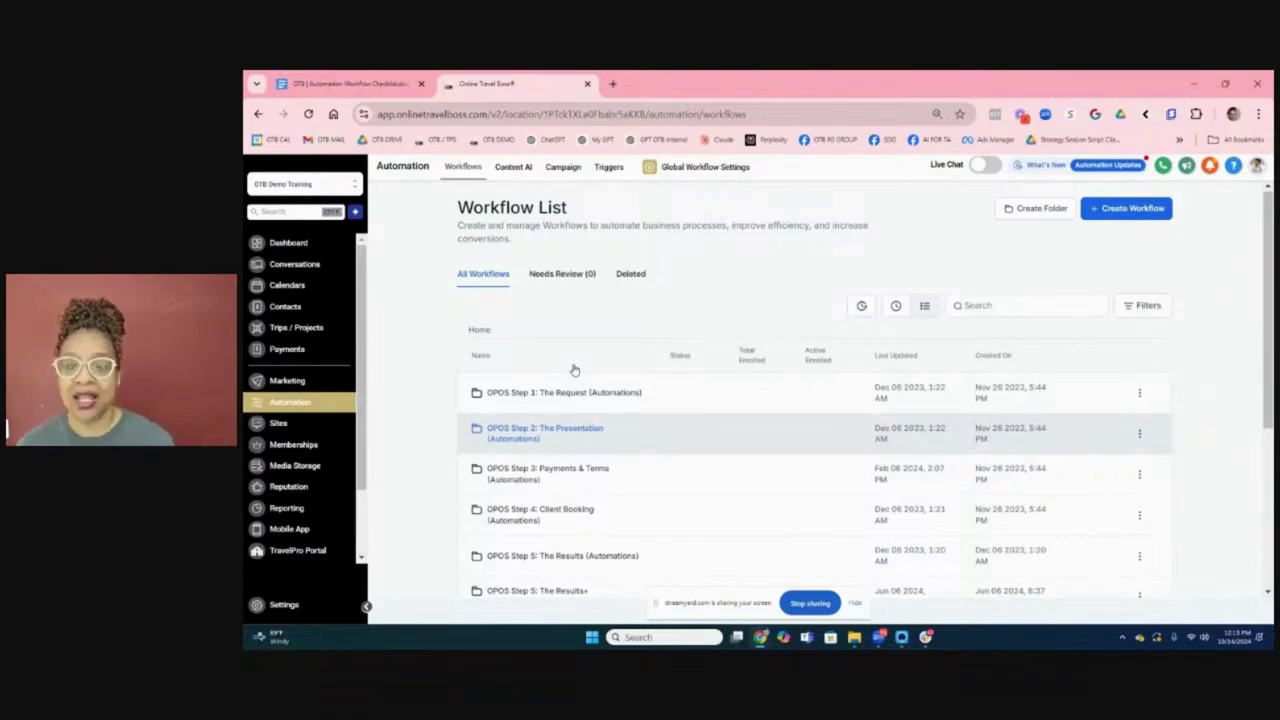
# Step: Create a new workflow from scratch and dismiss the notice about allowing multiple opportunities
pyautogui.click(1119, 213)
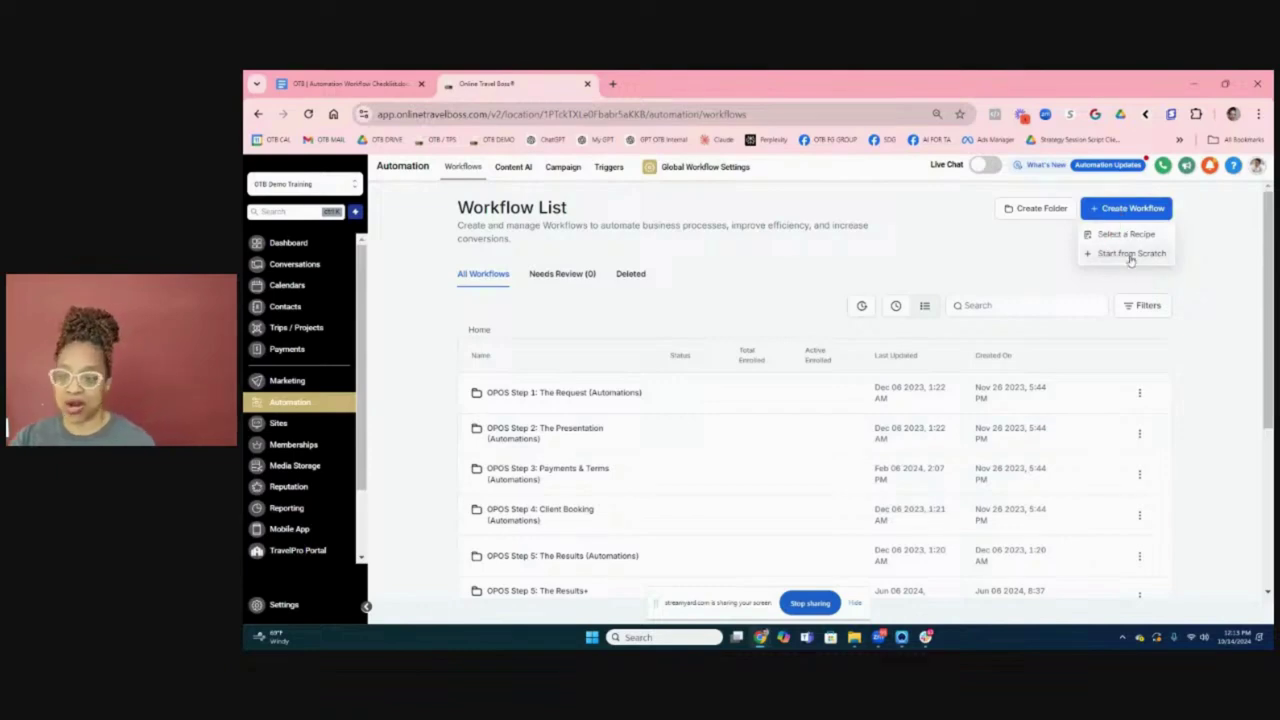
pyautogui.click(1131, 255)
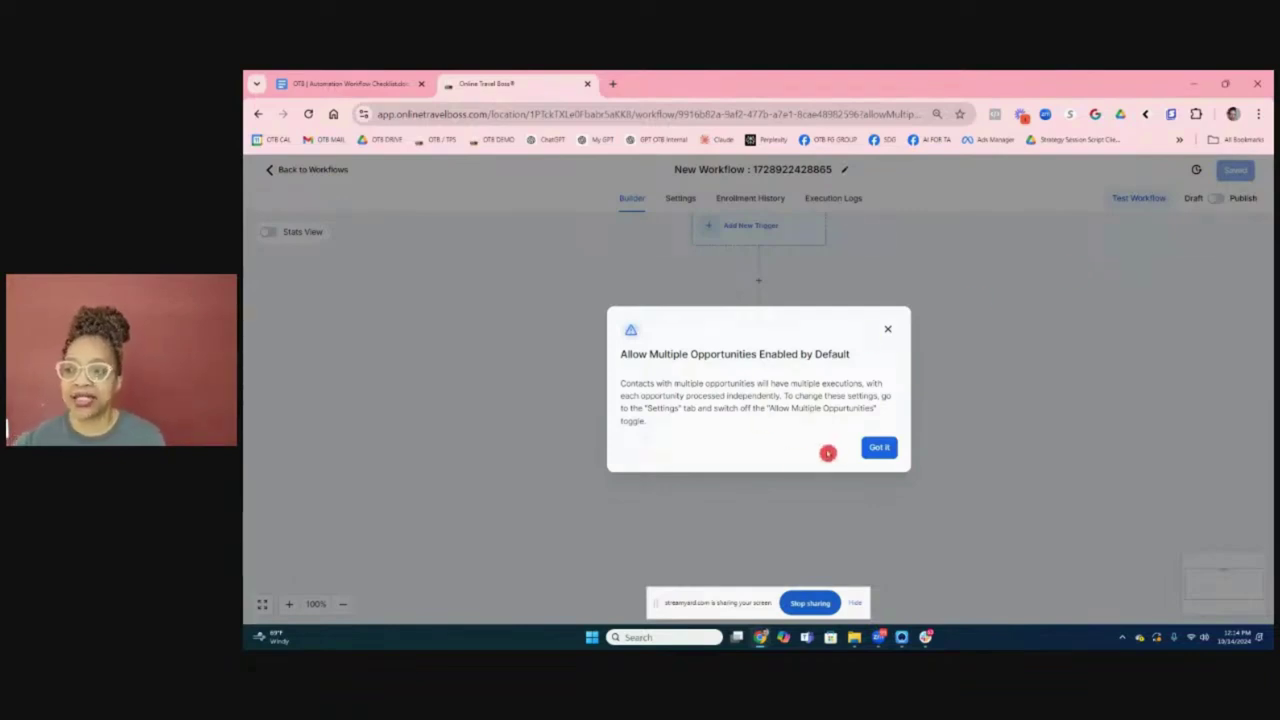
pyautogui.click(879, 447)
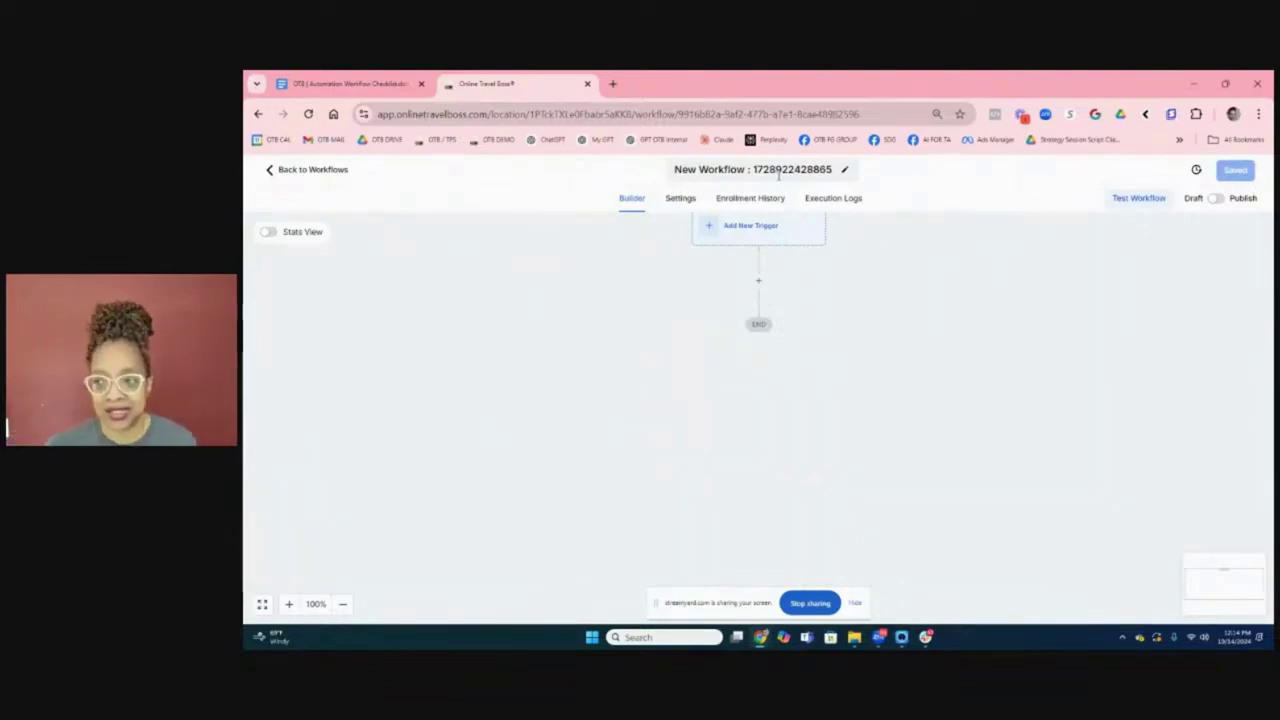
# Step: Rename the new workflow as Test Task Setup
pyautogui.click(778, 170)
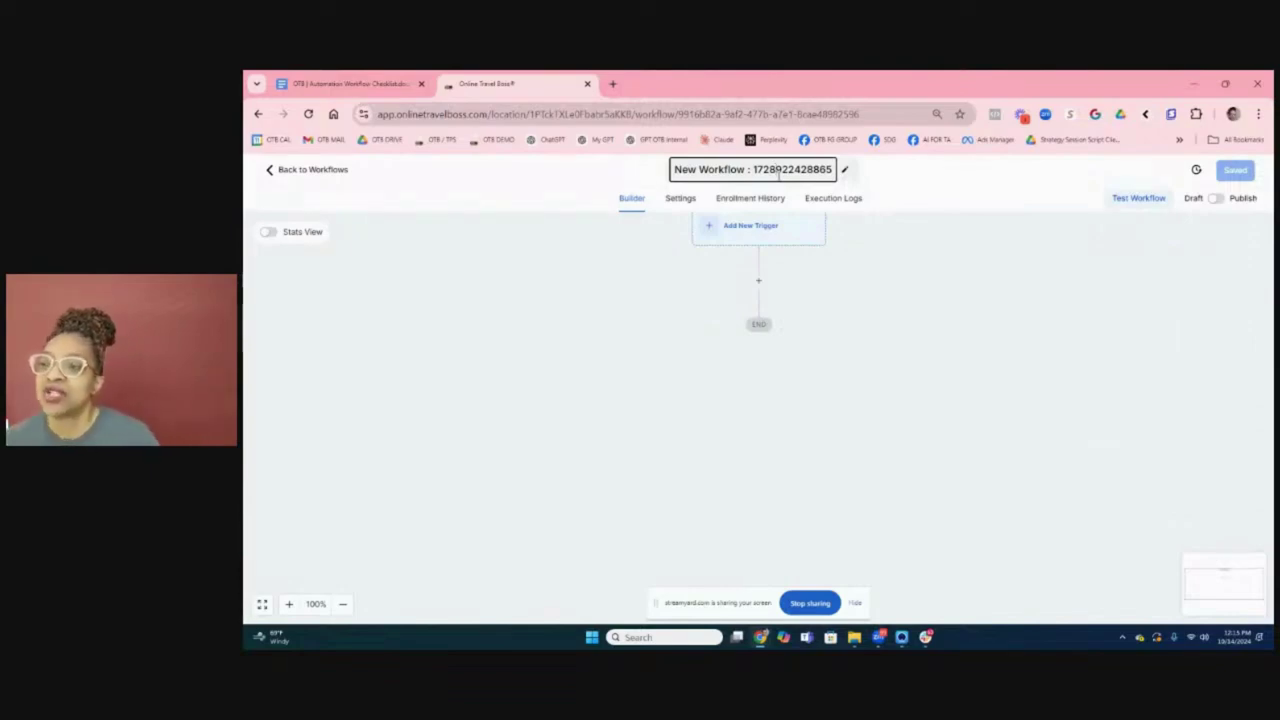
pyautogui.tripleClick(762, 178)
pyautogui.press('BackSpace')
pyautogui.write('Te')
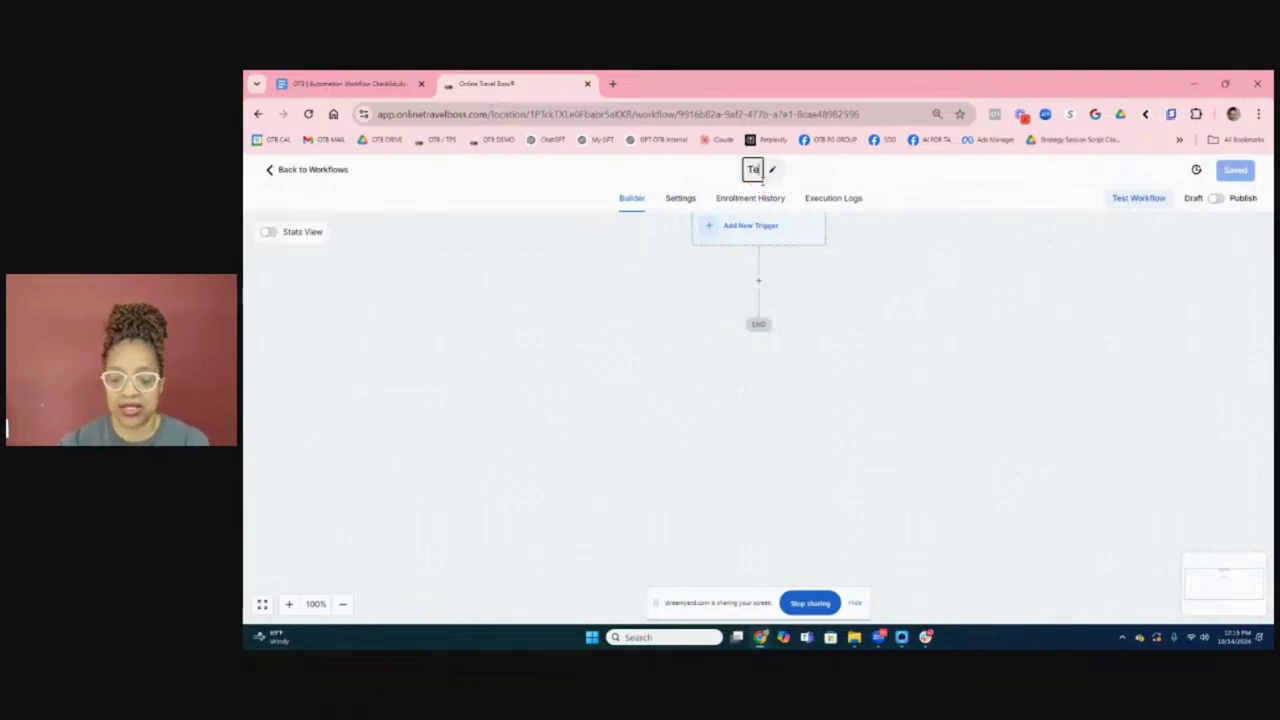
pyautogui.write('st Task Setup')
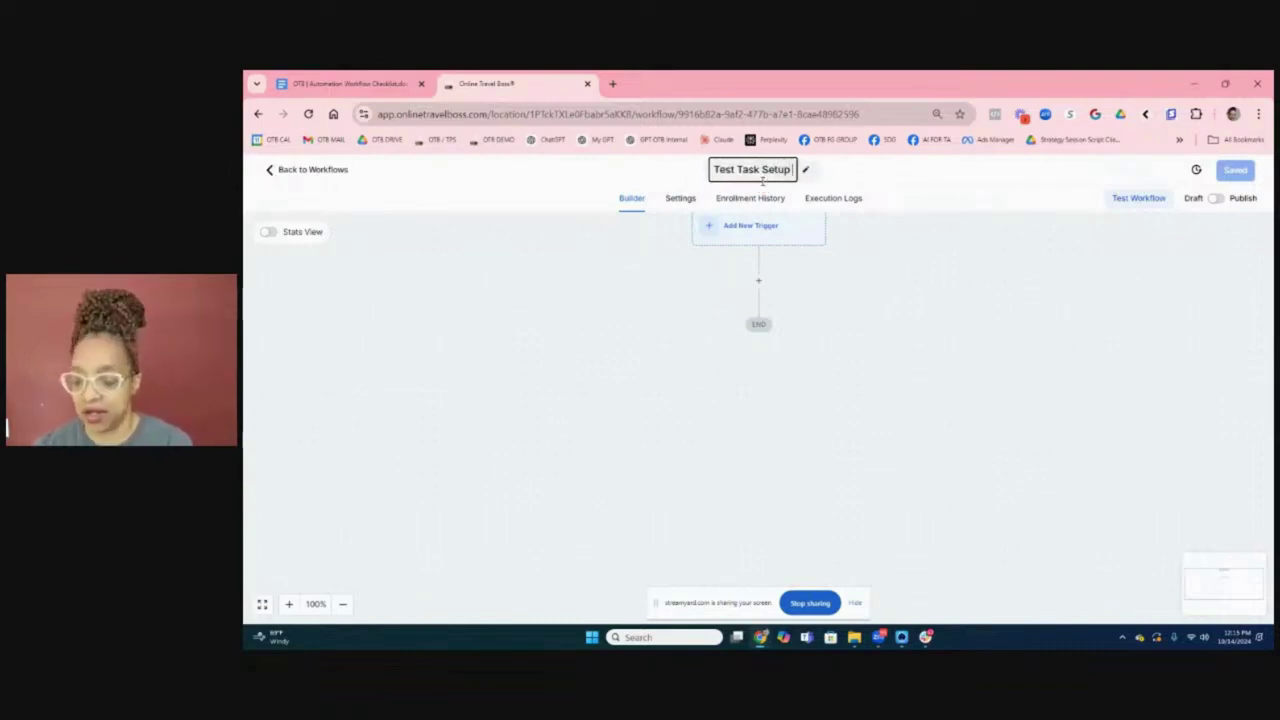
pyautogui.click(853, 269)
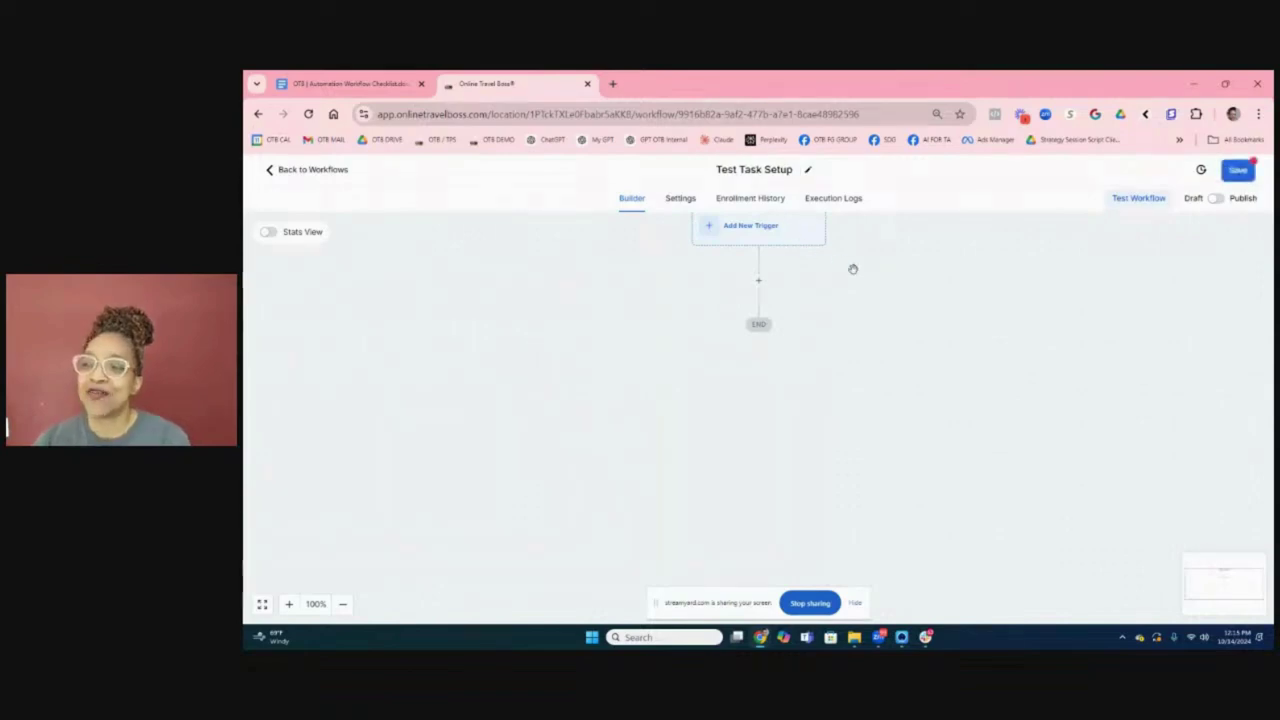
# Step: Add a new workflow trigger by searching the triggers for "op" and choosing Pipeline Stage Changed
pyautogui.click(762, 228)
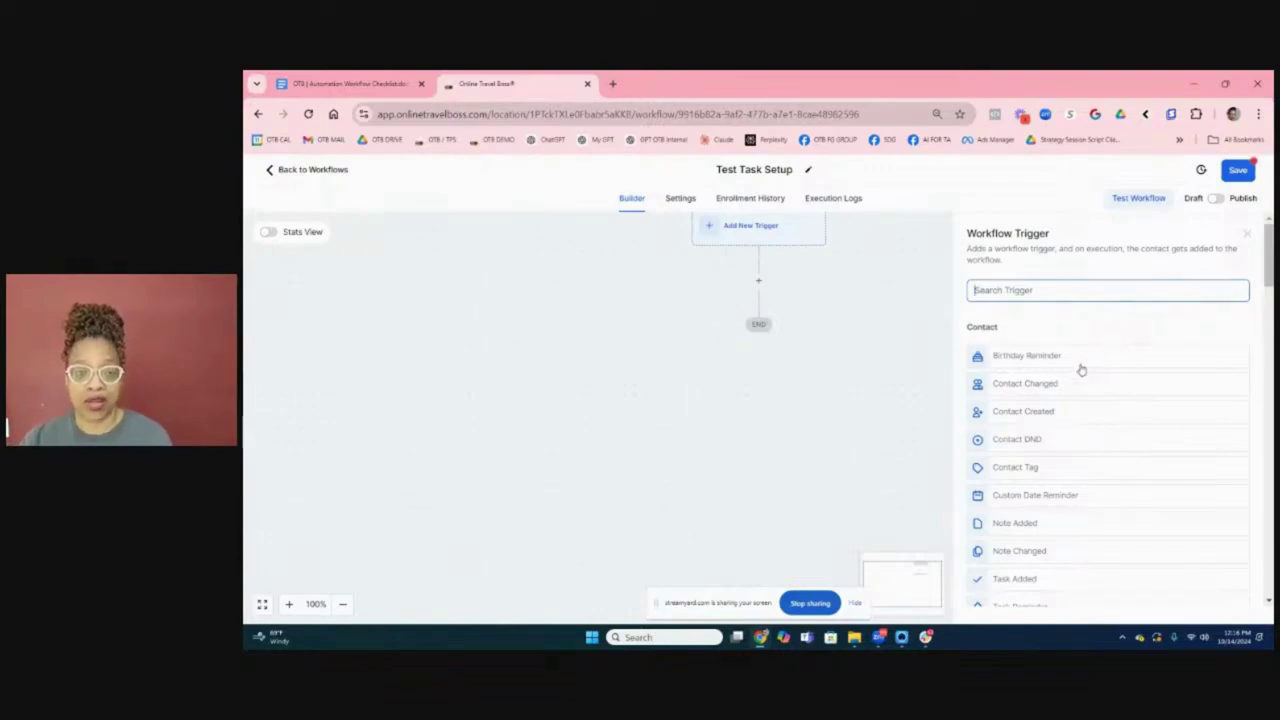
pyautogui.scroll(-1, 1071, 389)
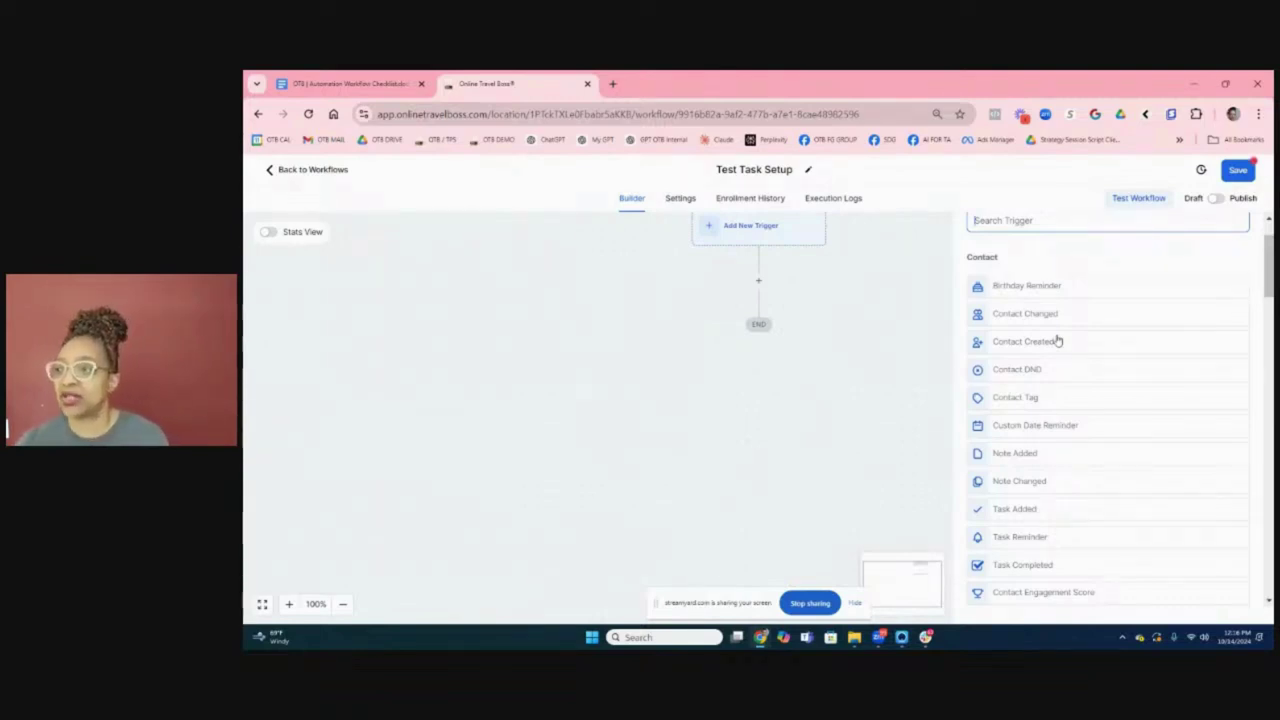
pyautogui.scroll(-1, 1057, 341)
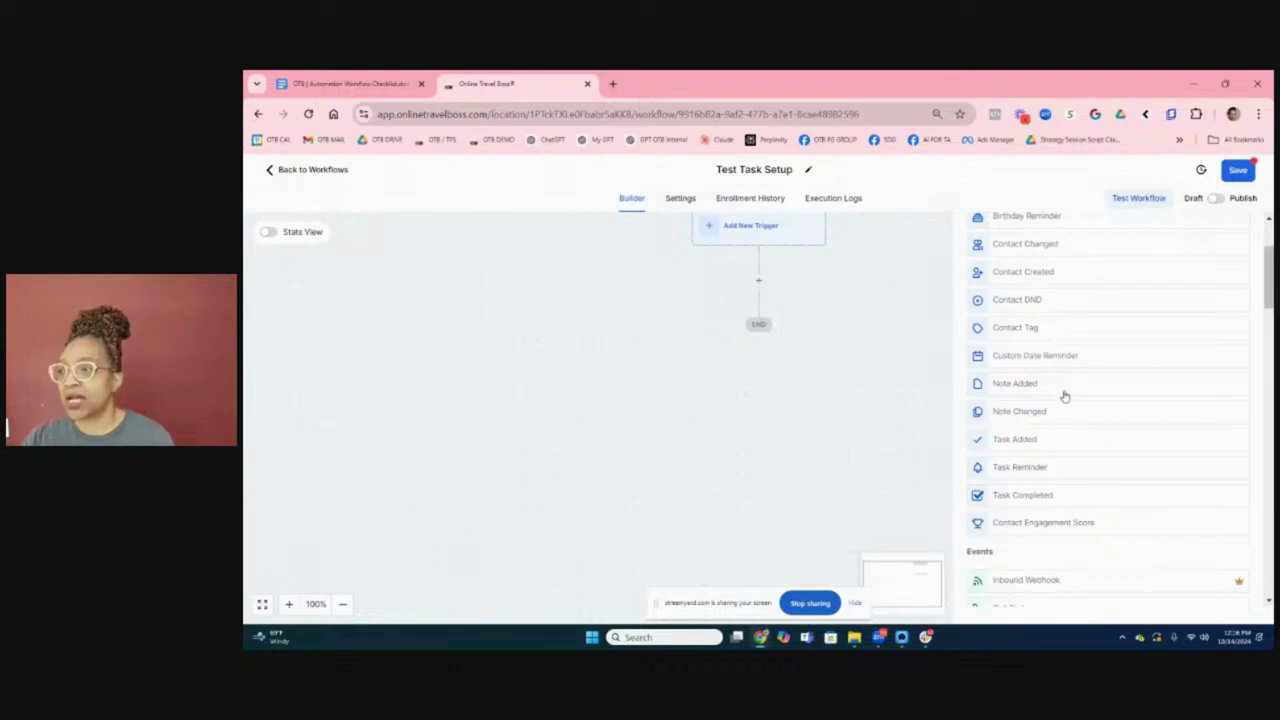
pyautogui.scroll(-1, 1064, 396)
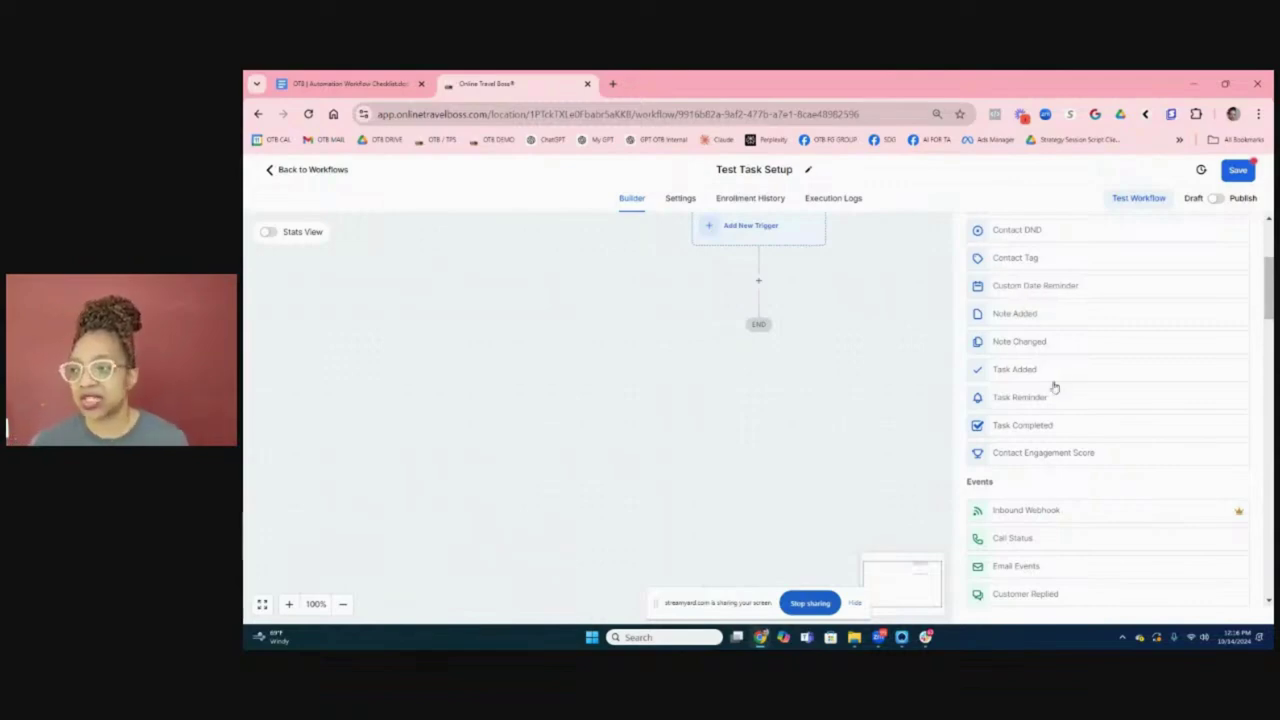
pyautogui.scroll(-1, 1047, 395)
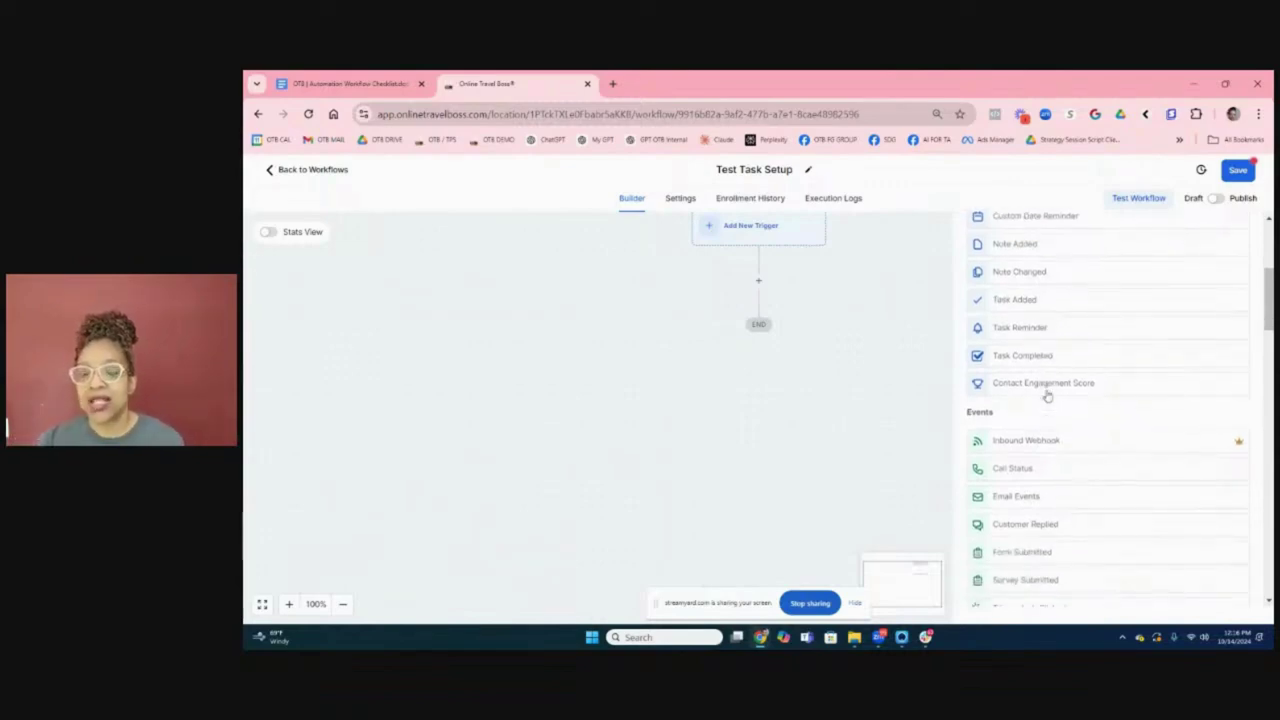
pyautogui.scroll(4, 1016, 240)
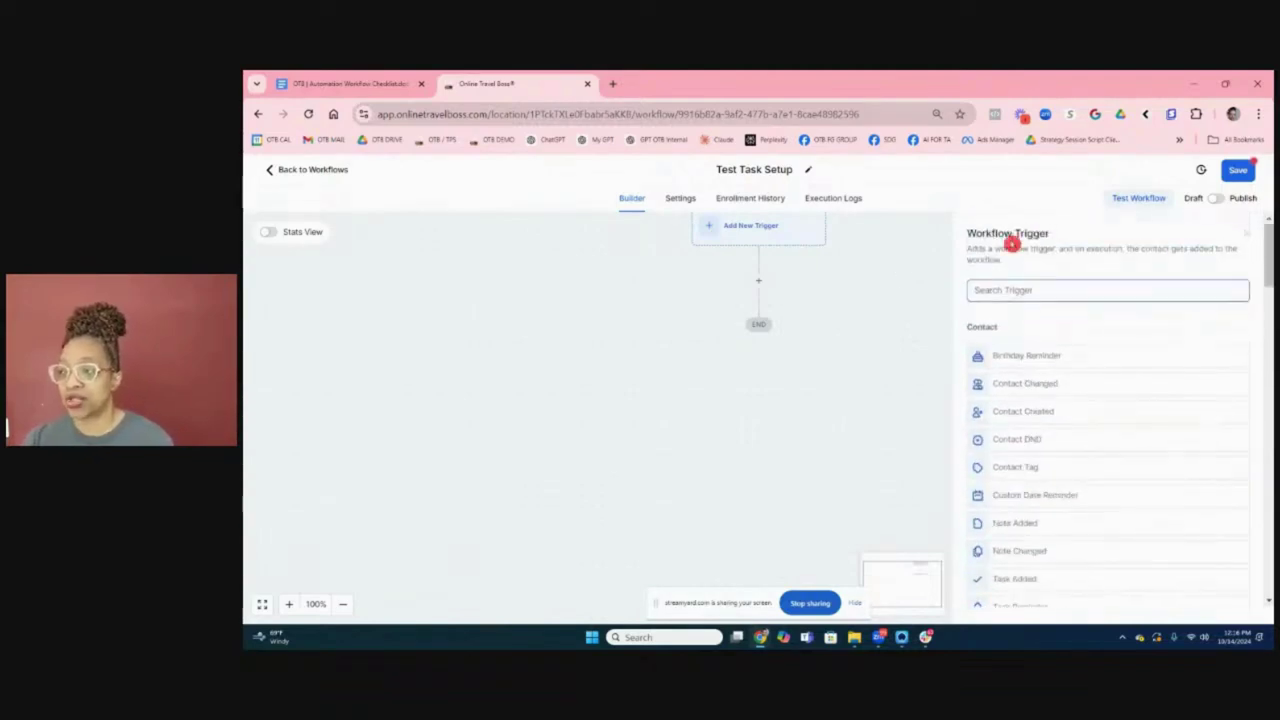
pyautogui.click(1002, 294)
pyautogui.write('op')
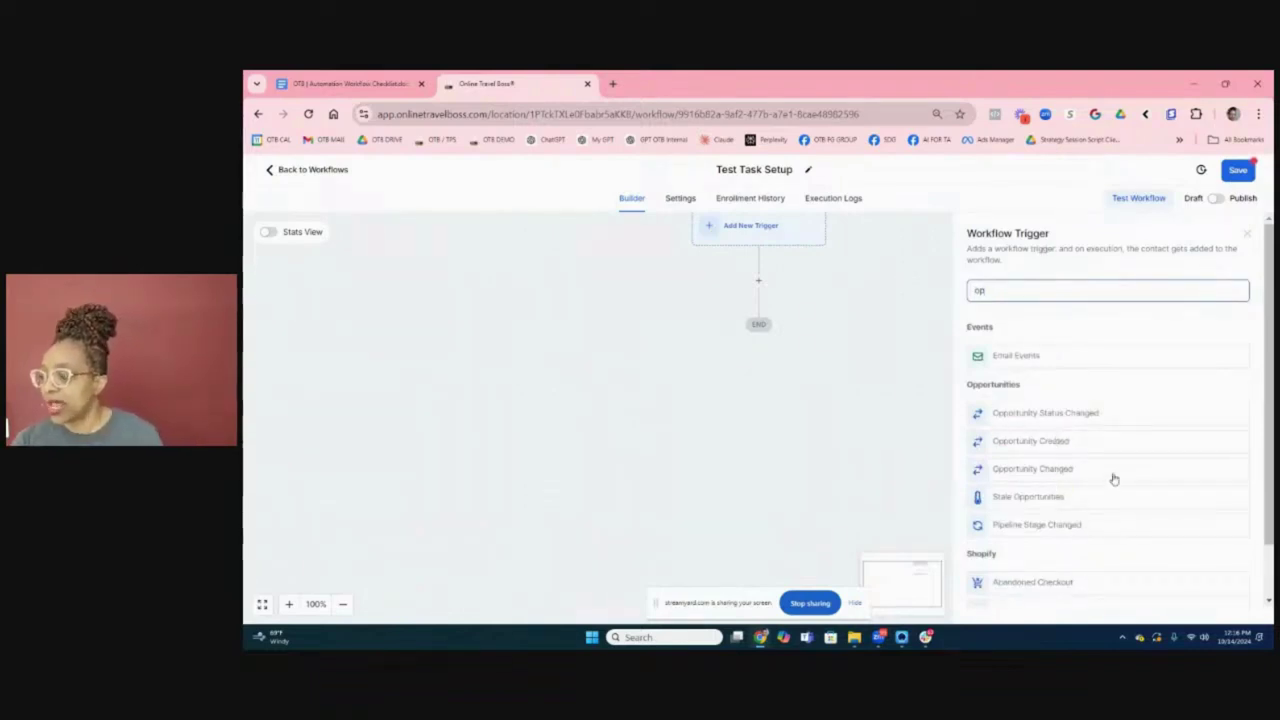
pyautogui.click(1068, 534)
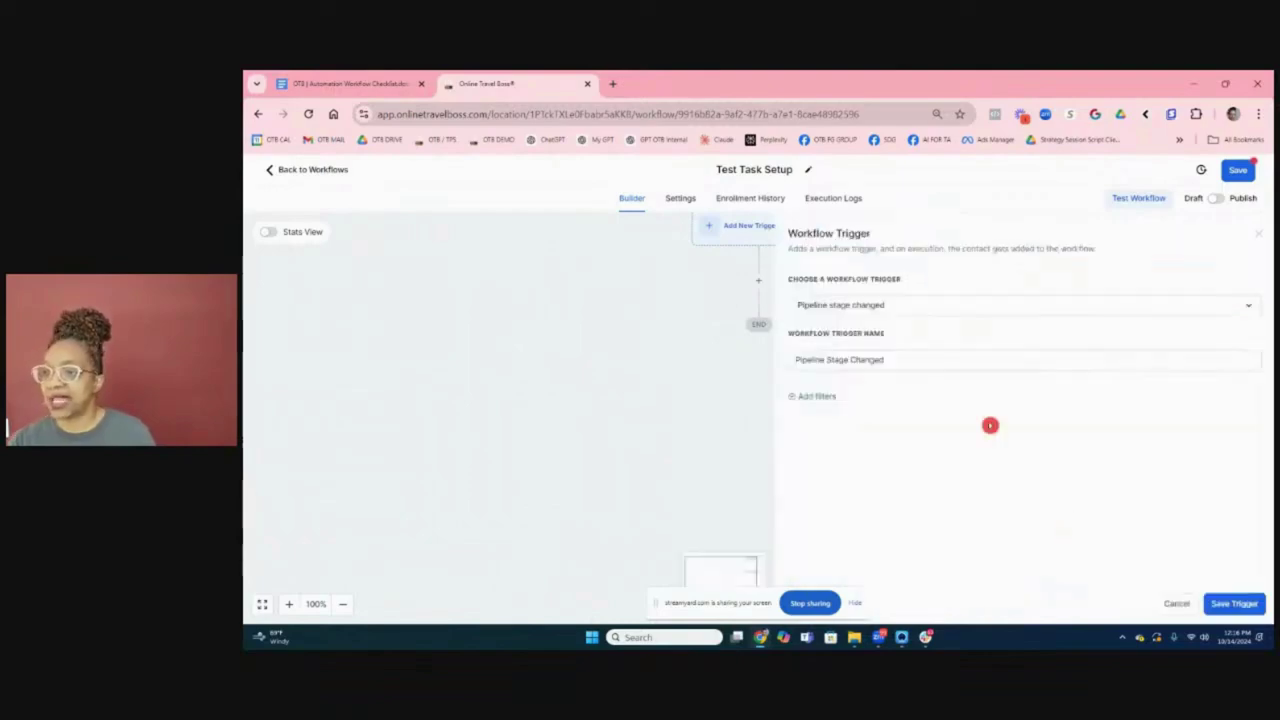
# Step: Add an In pipeline filter to the trigger and set it to OPOS Step 1: The Request (Pipeline)
pyautogui.click(818, 396)
pyautogui.click(845, 413)
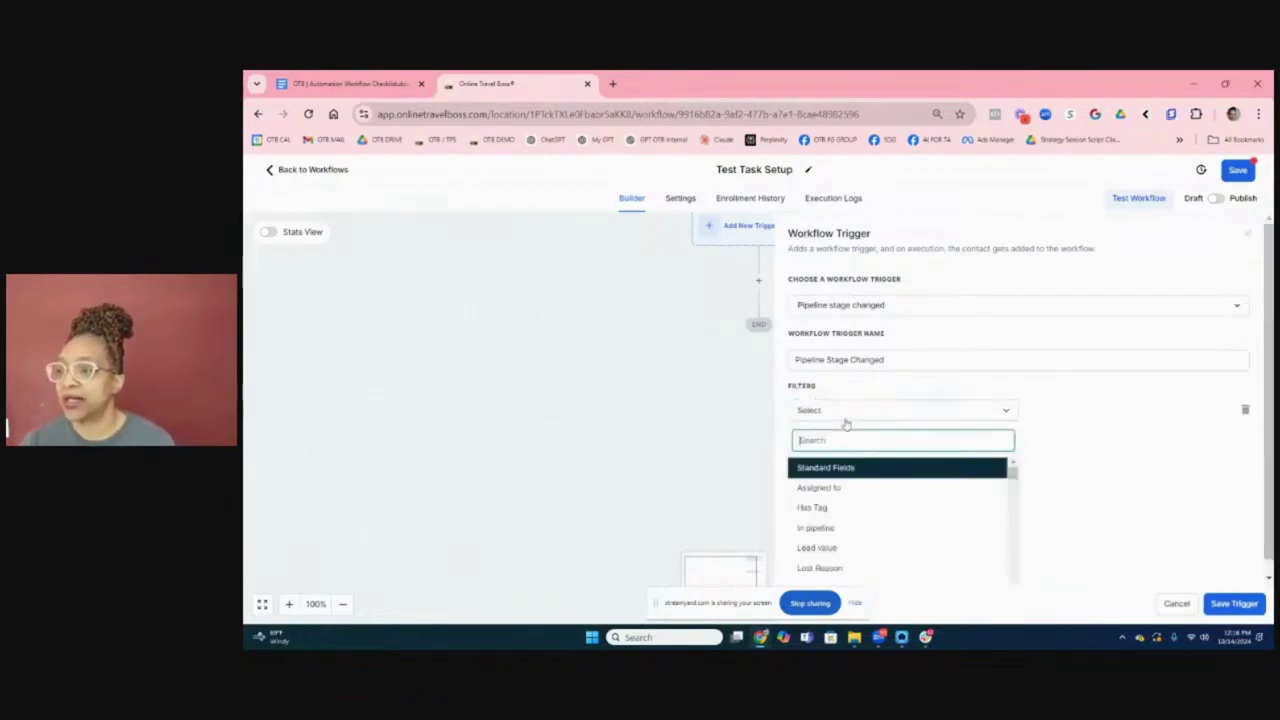
pyautogui.click(840, 357)
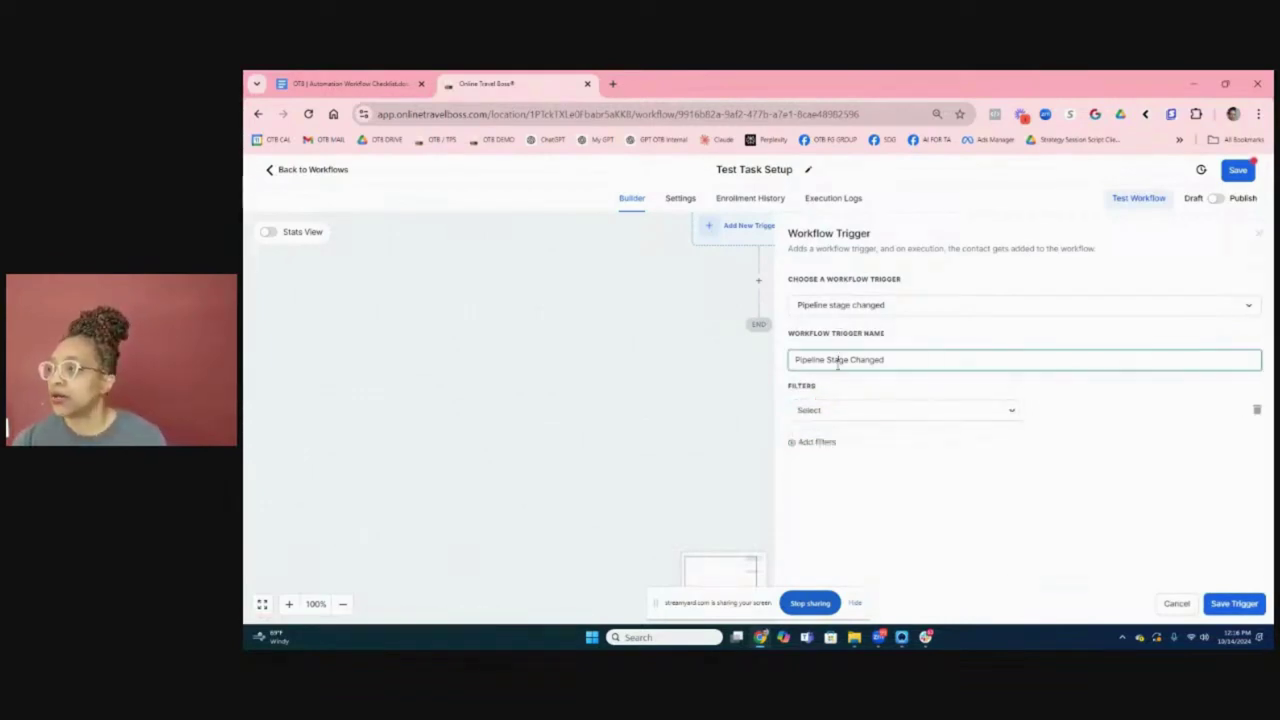
pyautogui.click(818, 412)
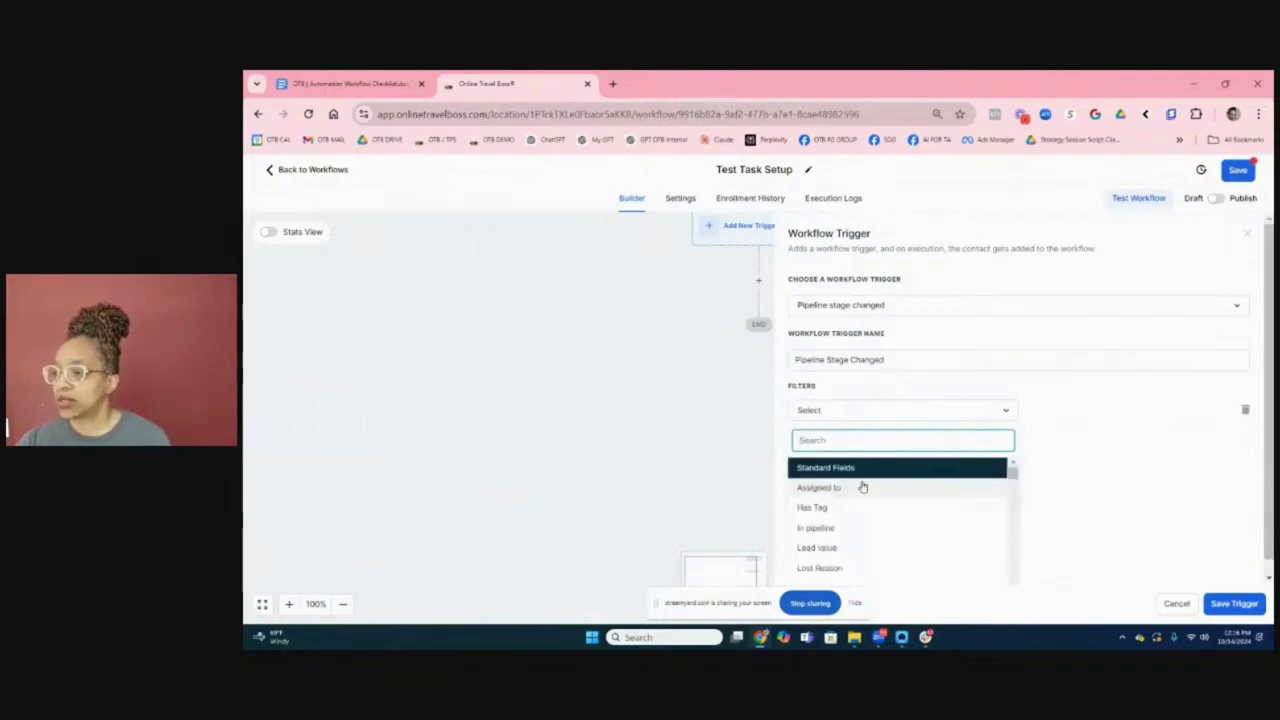
pyautogui.click(826, 528)
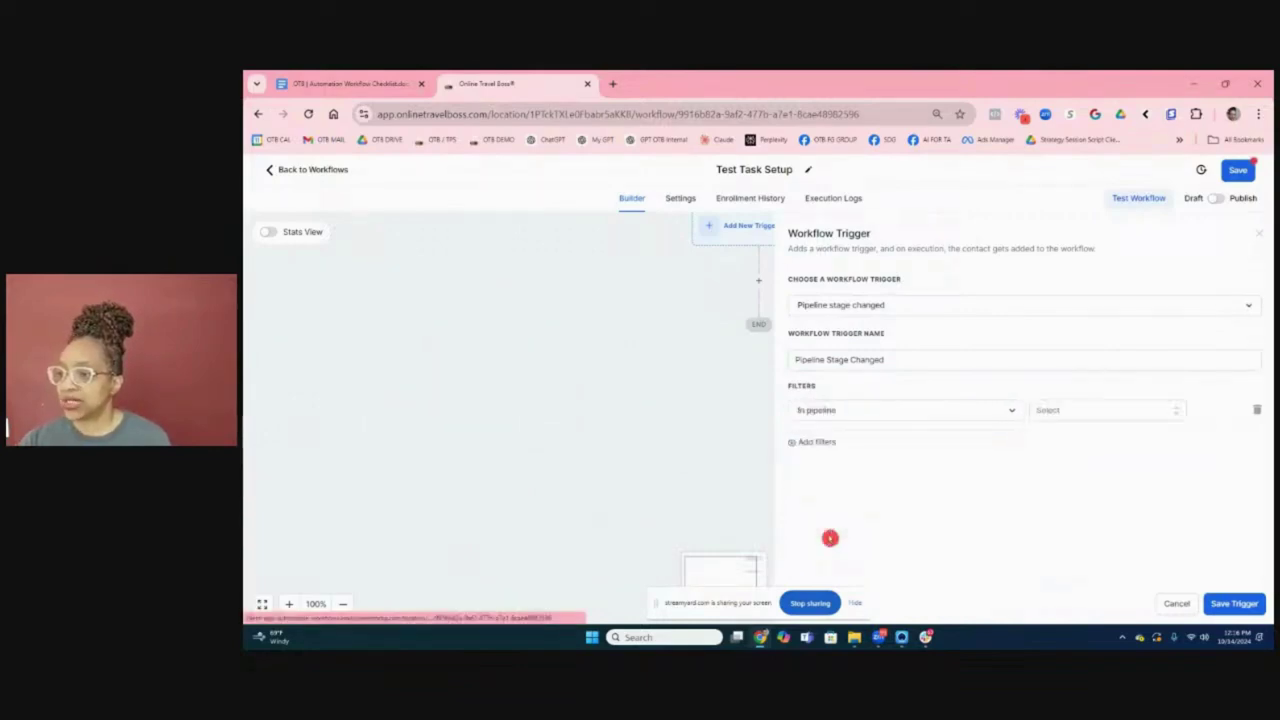
pyautogui.click(1045, 410)
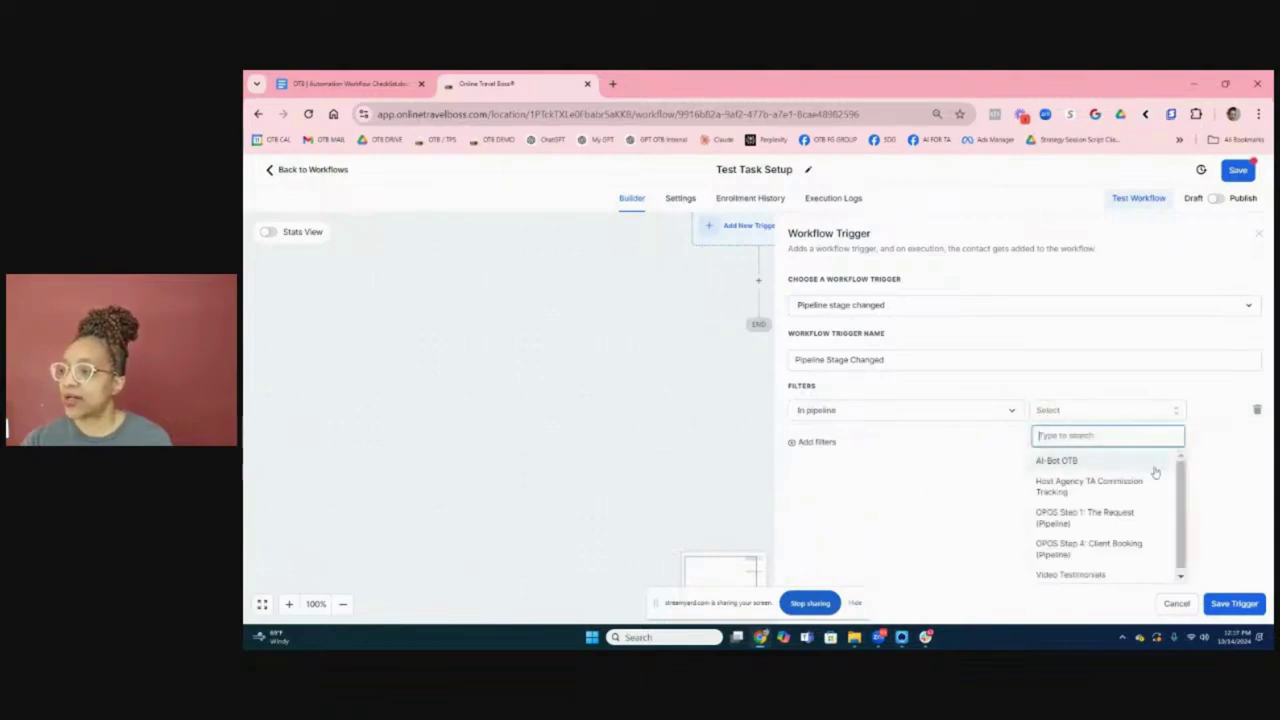
pyautogui.scroll(-1, 1127, 499)
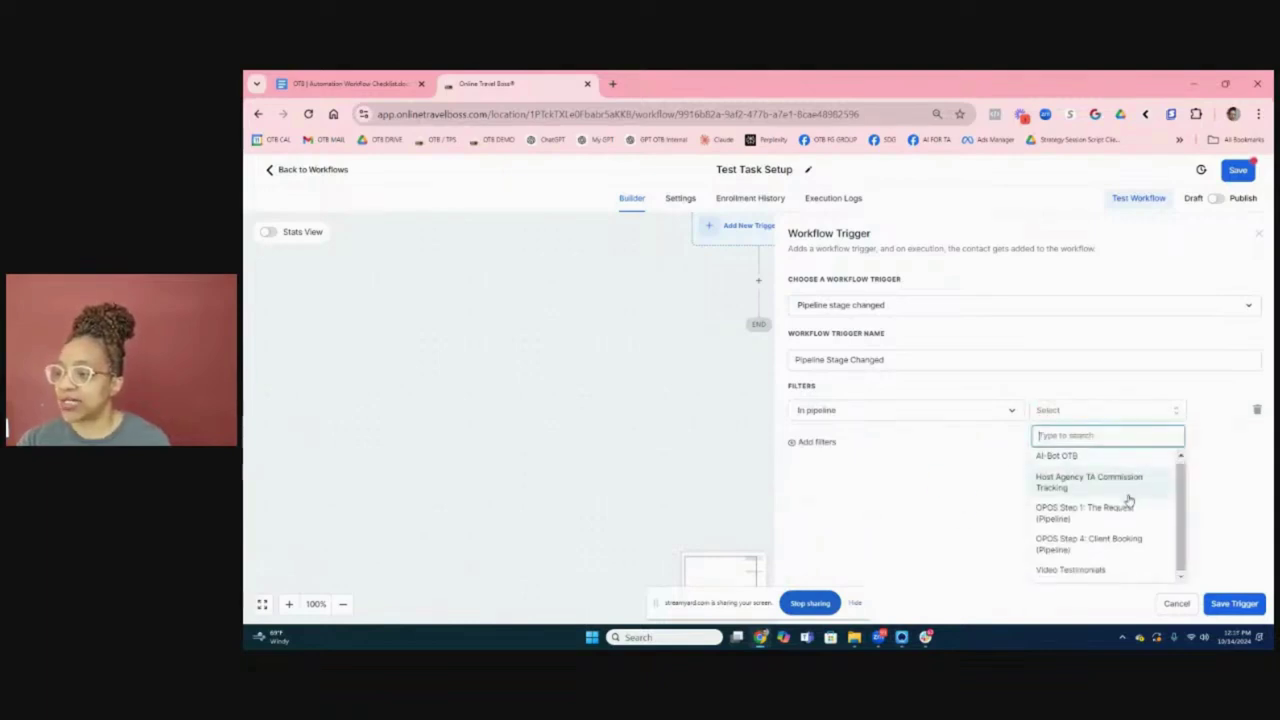
pyautogui.click(1100, 510)
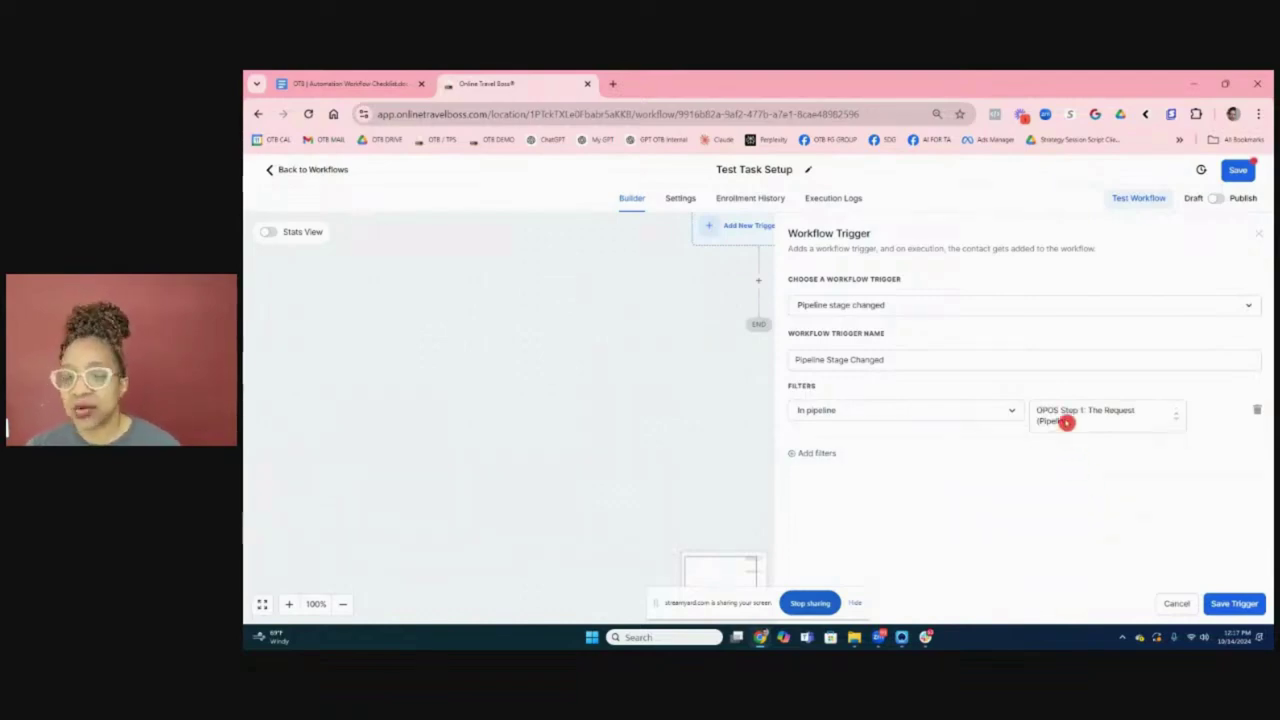
# Step: Add a second trigger filter for Pipeline stage and set it to 2.5 Design Fee
pyautogui.click(808, 453)
pyautogui.click(832, 455)
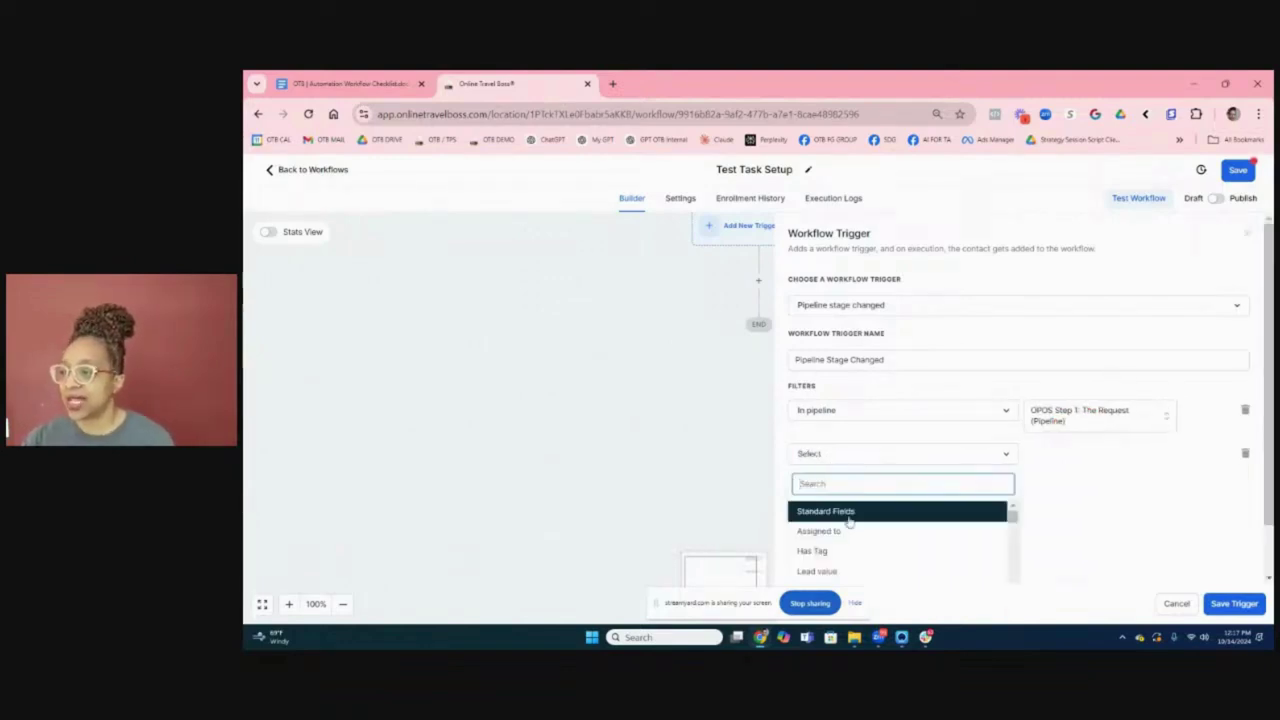
pyautogui.scroll(-3, 848, 521)
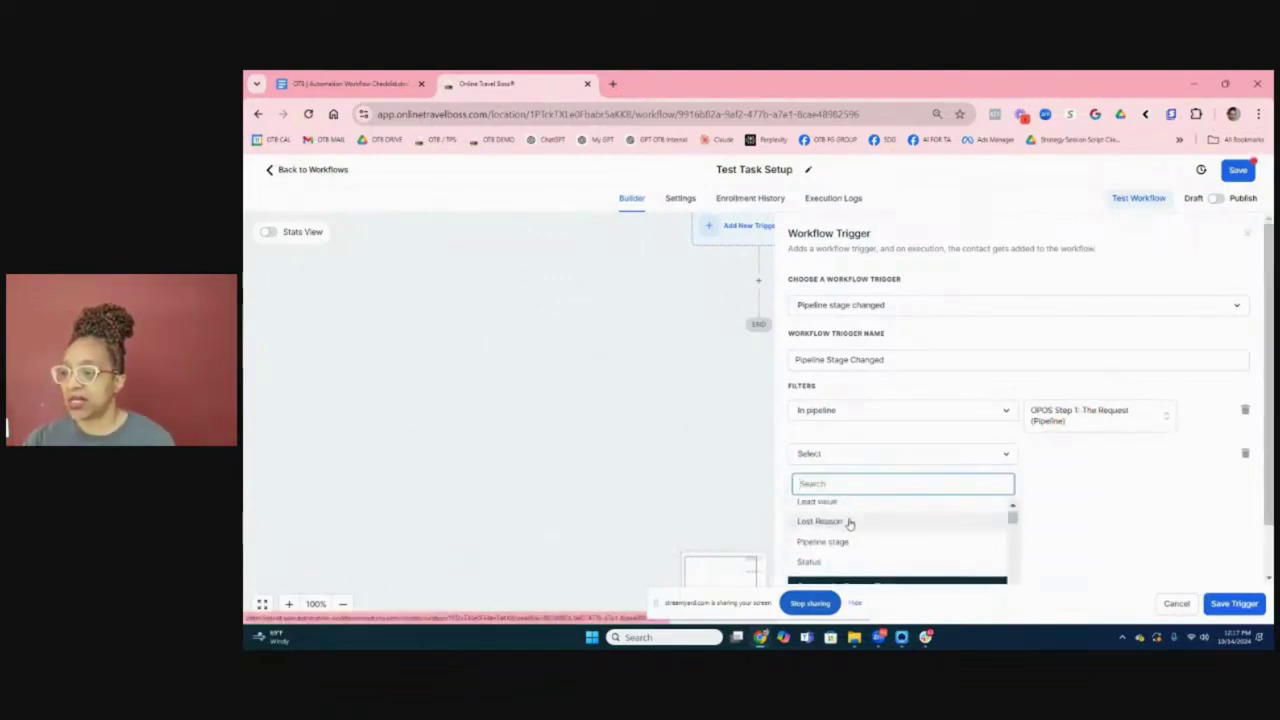
pyautogui.click(834, 541)
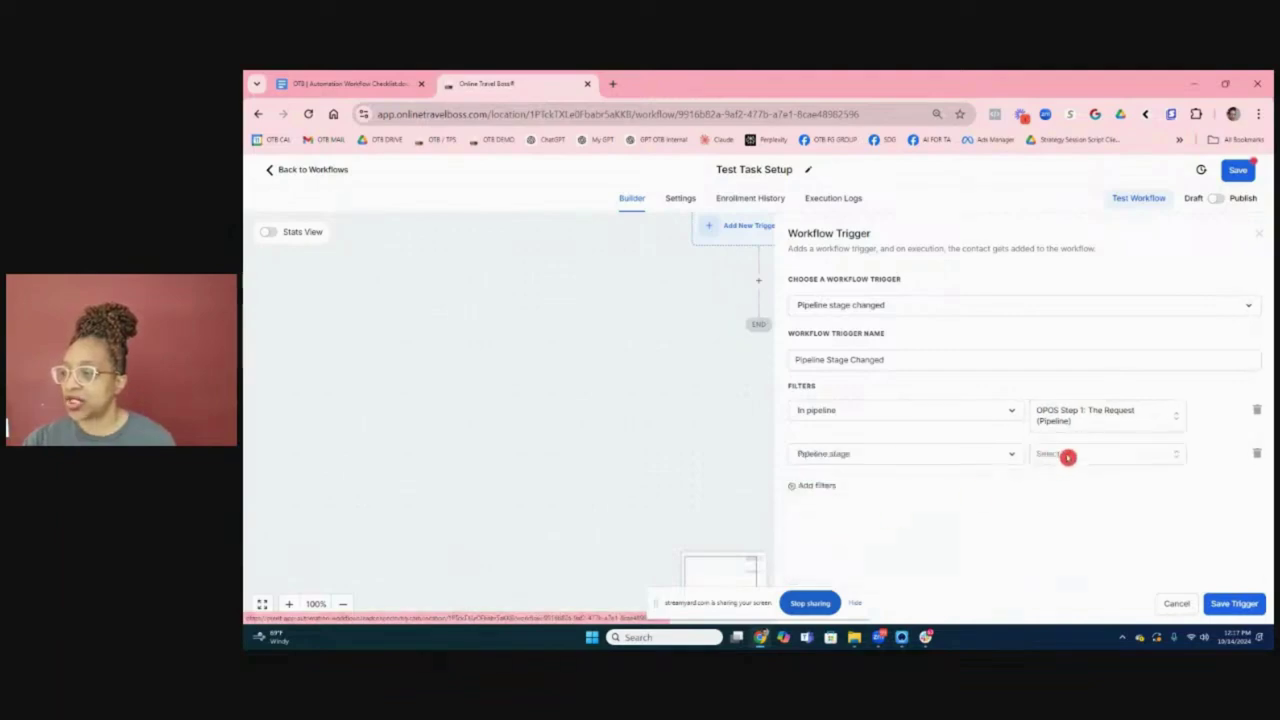
pyautogui.click(1068, 457)
pyautogui.scroll(-2, 1095, 525)
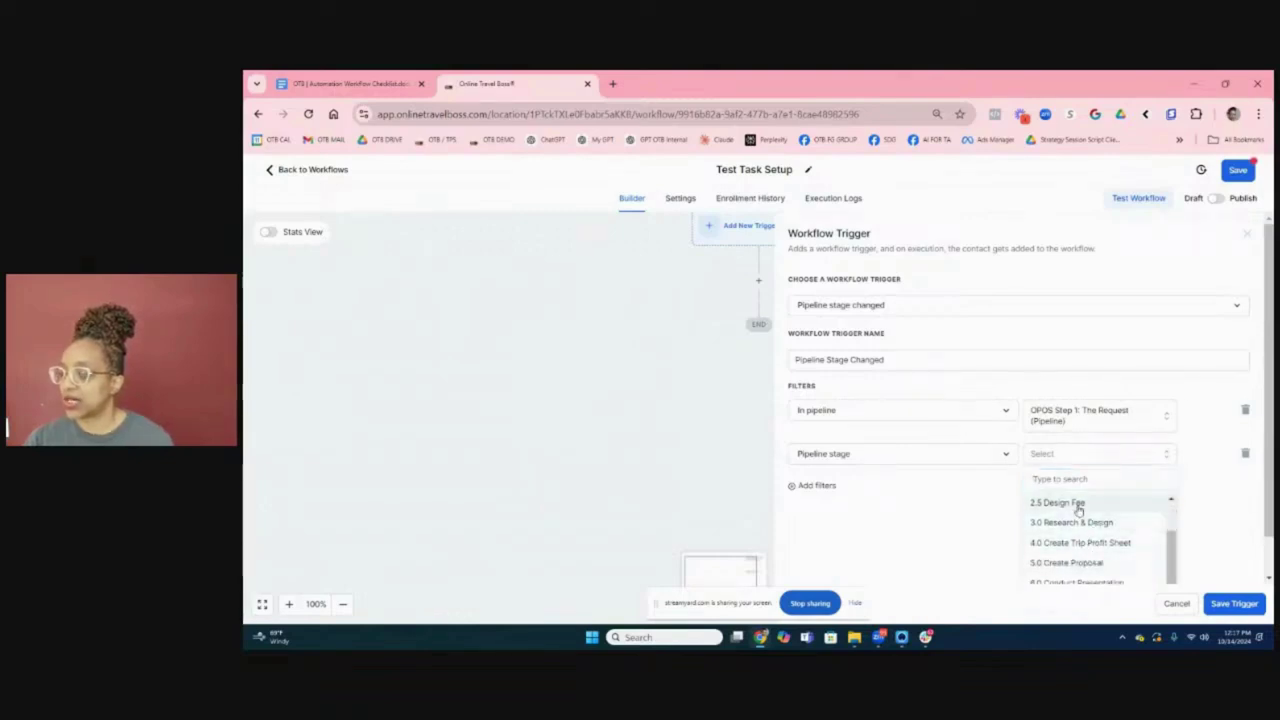
pyautogui.click(1072, 504)
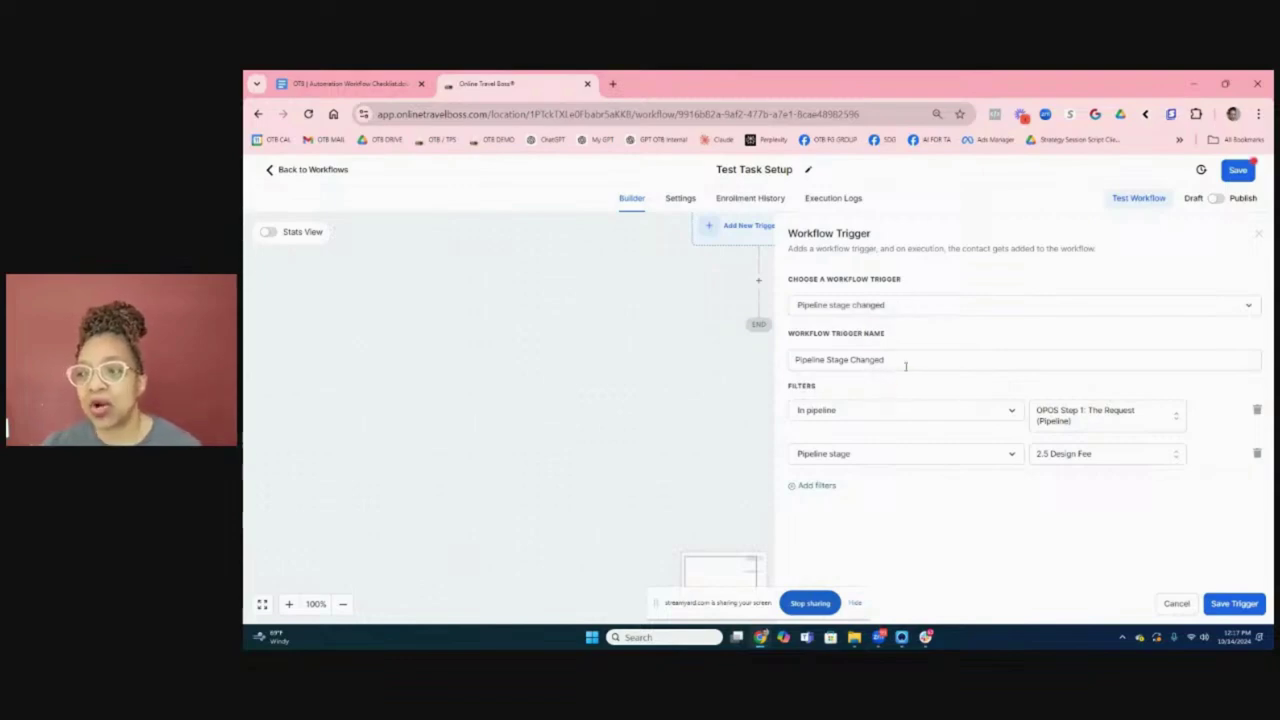
# Step: Name the pipeline stage trigger "Stage is Set to Design Fee" and save the trigger
pyautogui.moveTo(906, 366); pyautogui.dragTo(778, 366)
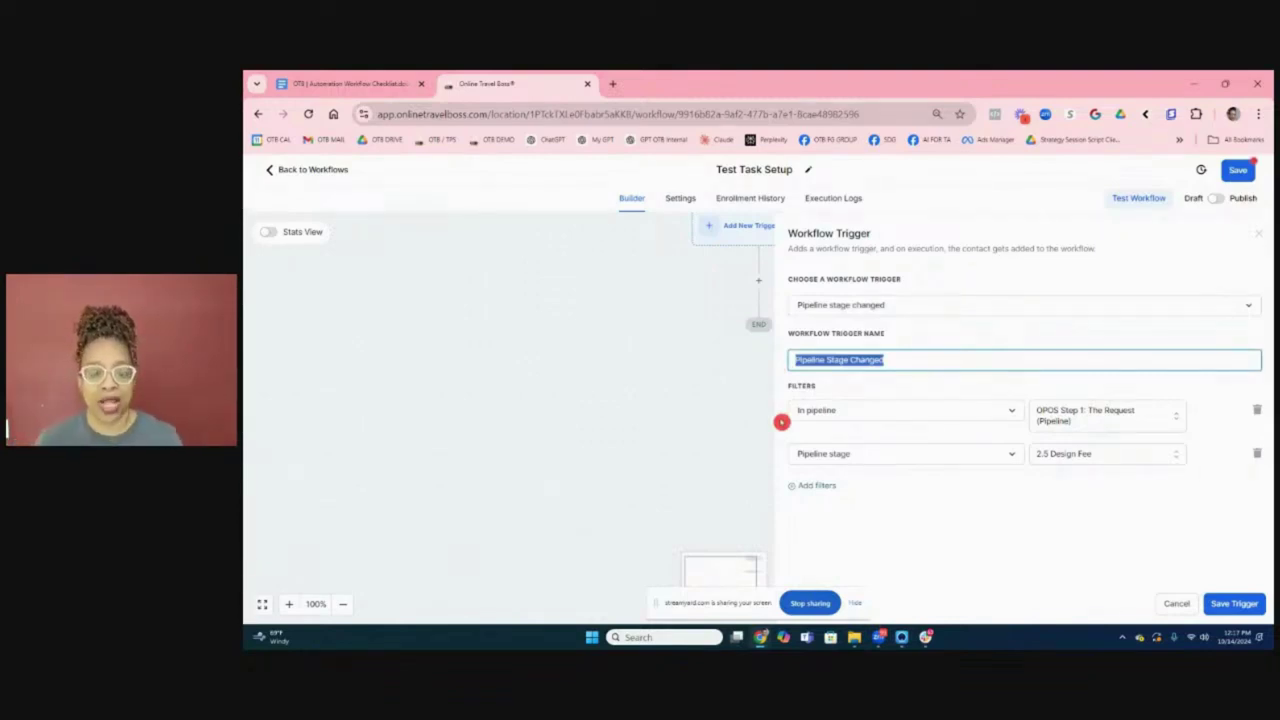
pyautogui.write('Op')
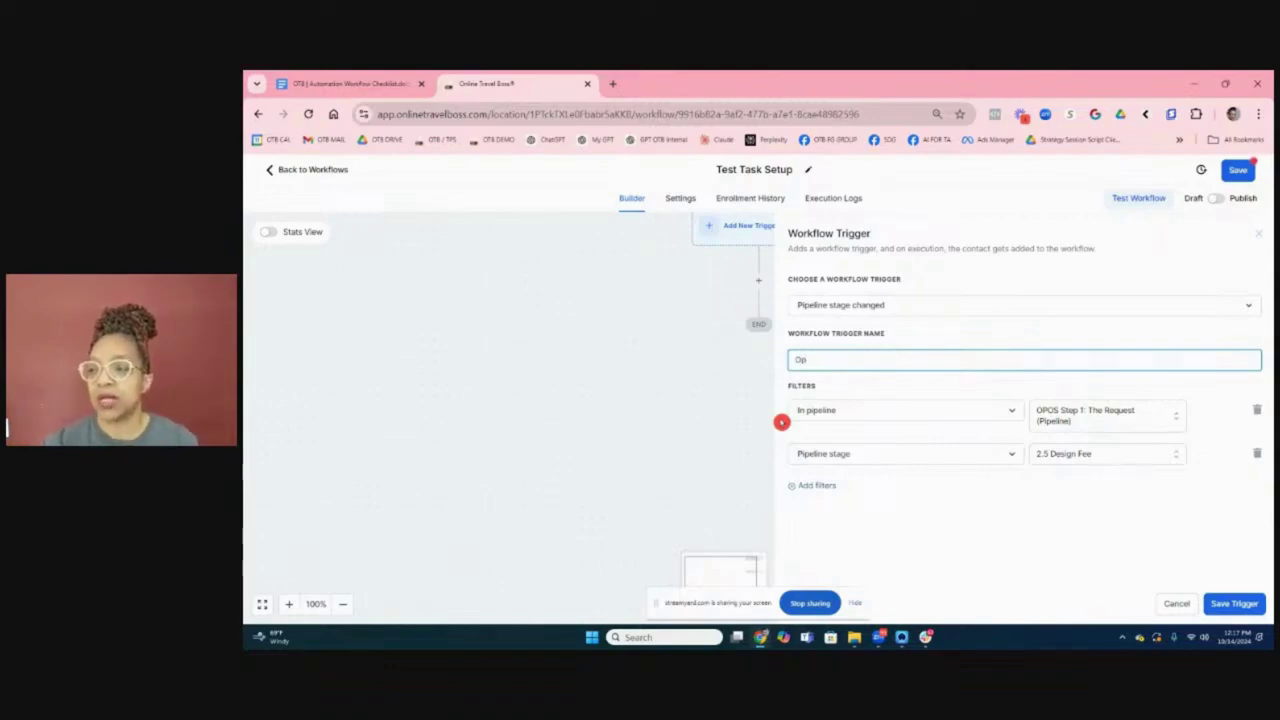
pyautogui.press('BackSpace')
pyautogui.press('BackSpace')
pyautogui.write('Design Fee')
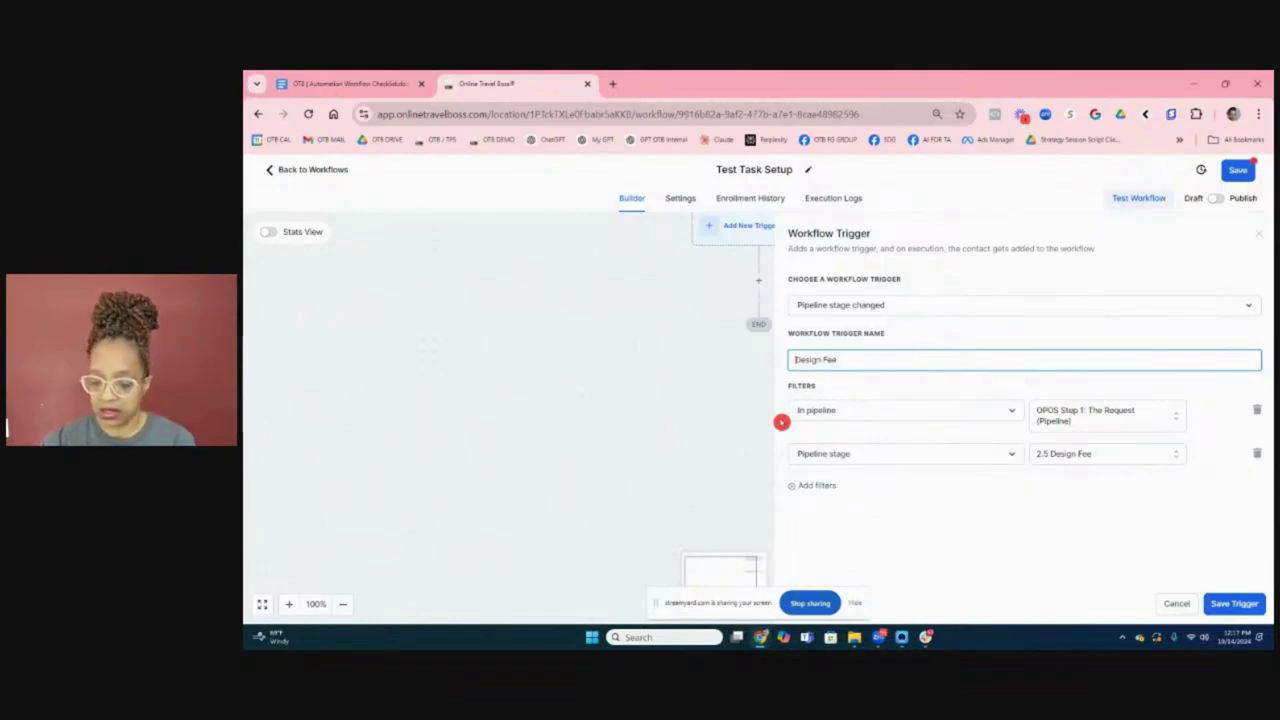
pyautogui.write('Stage is ')
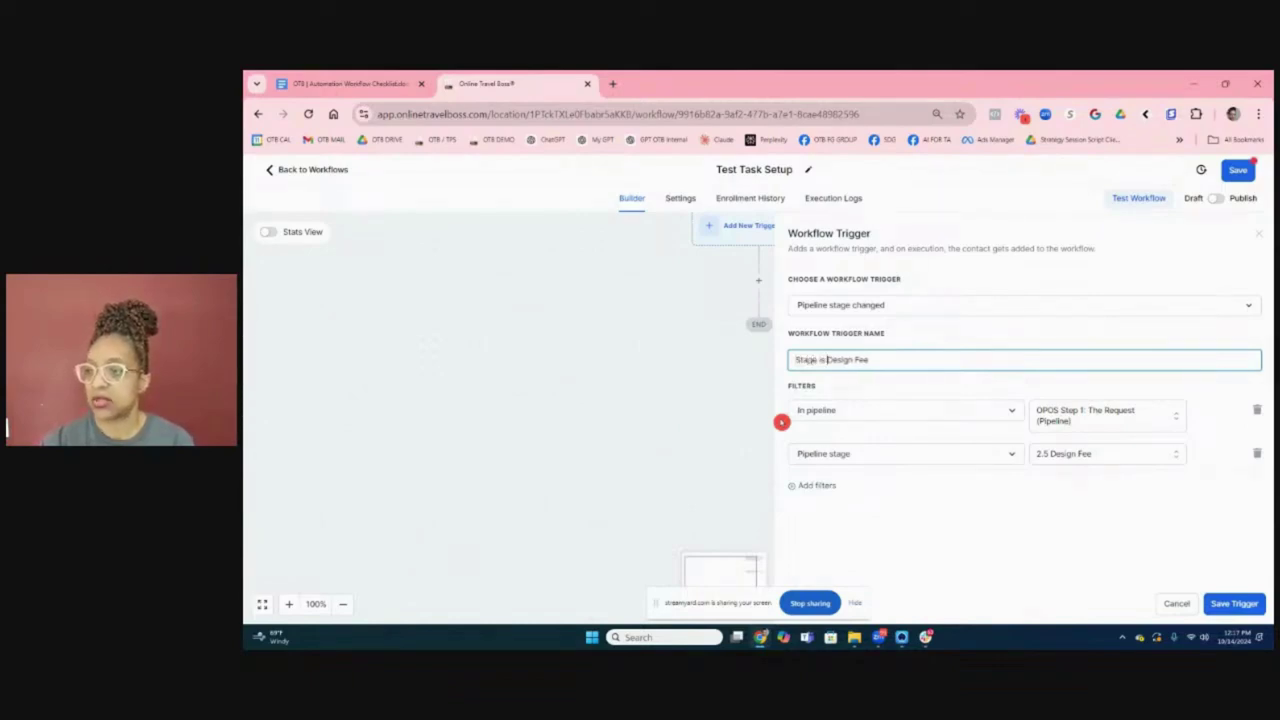
pyautogui.write('Set to')
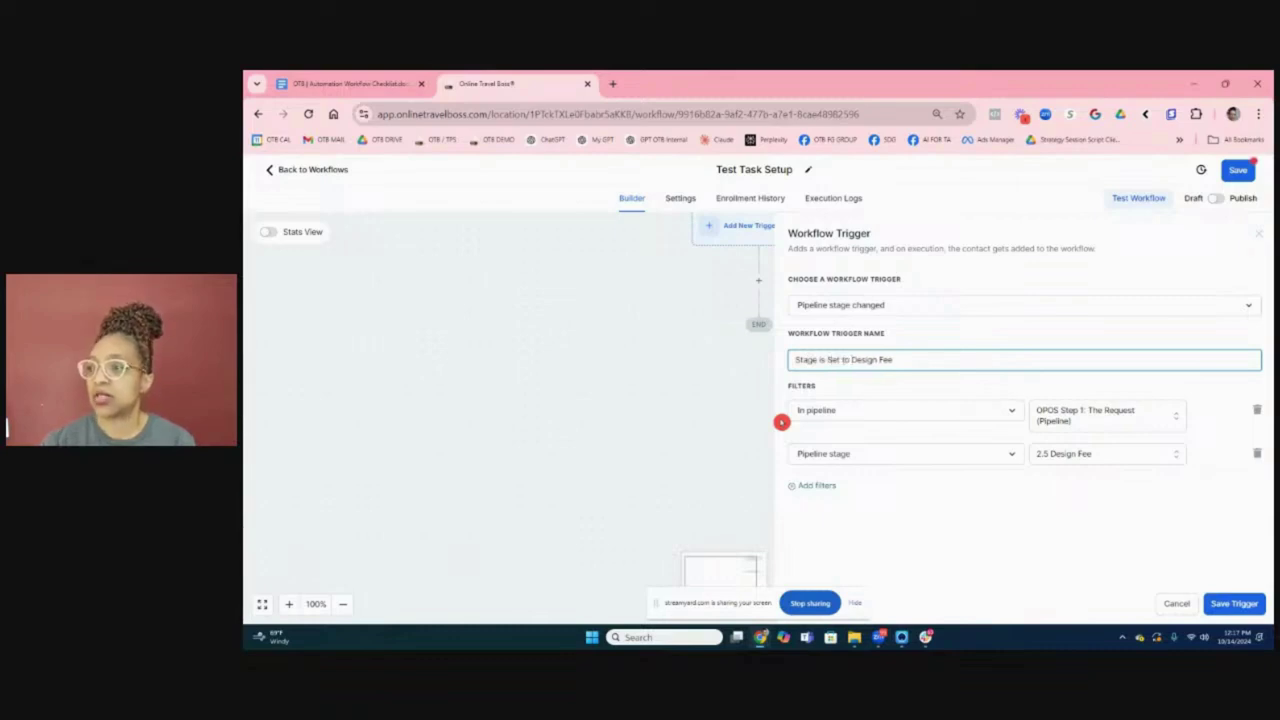
pyautogui.click(1222, 607)
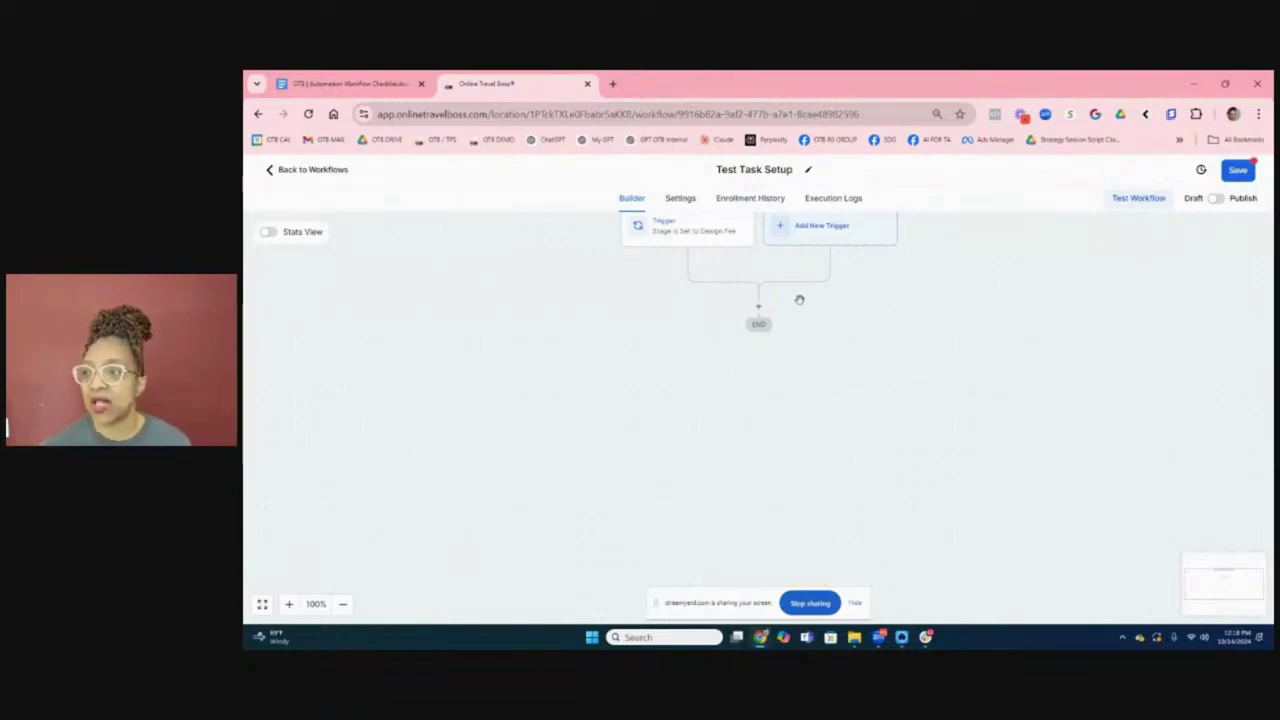
pyautogui.click(758, 307)
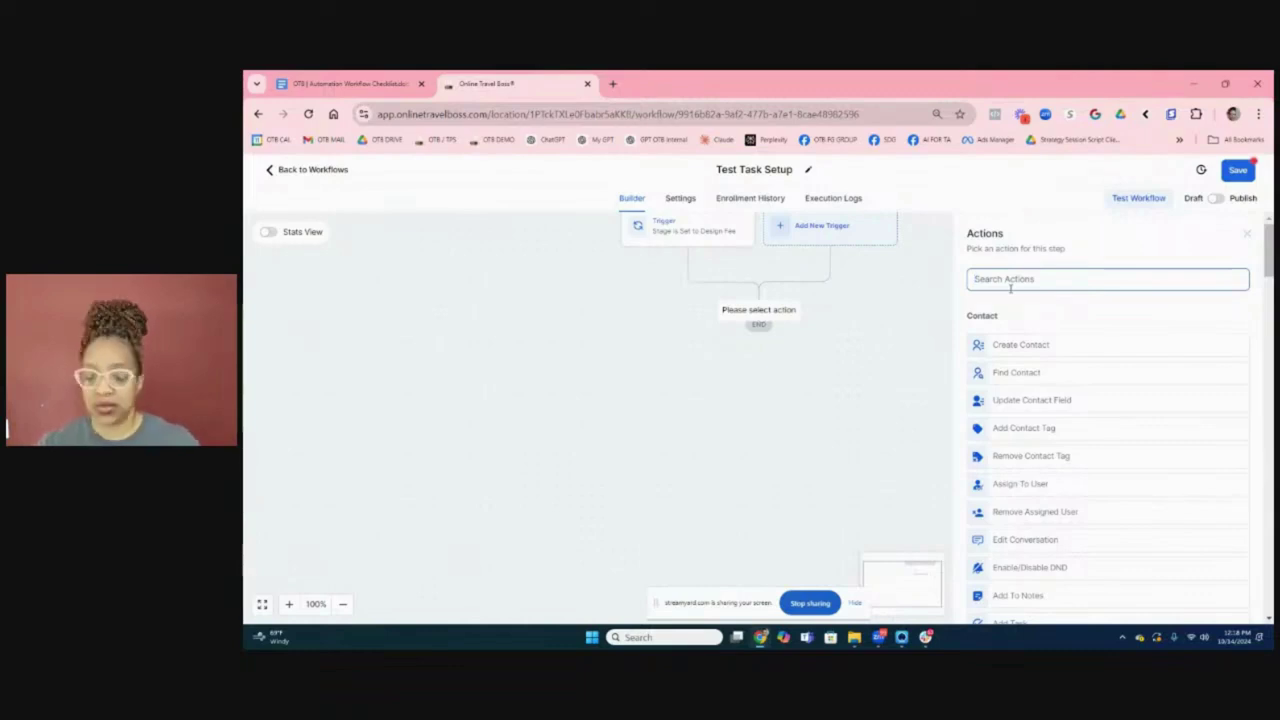
pyautogui.click(742, 500)
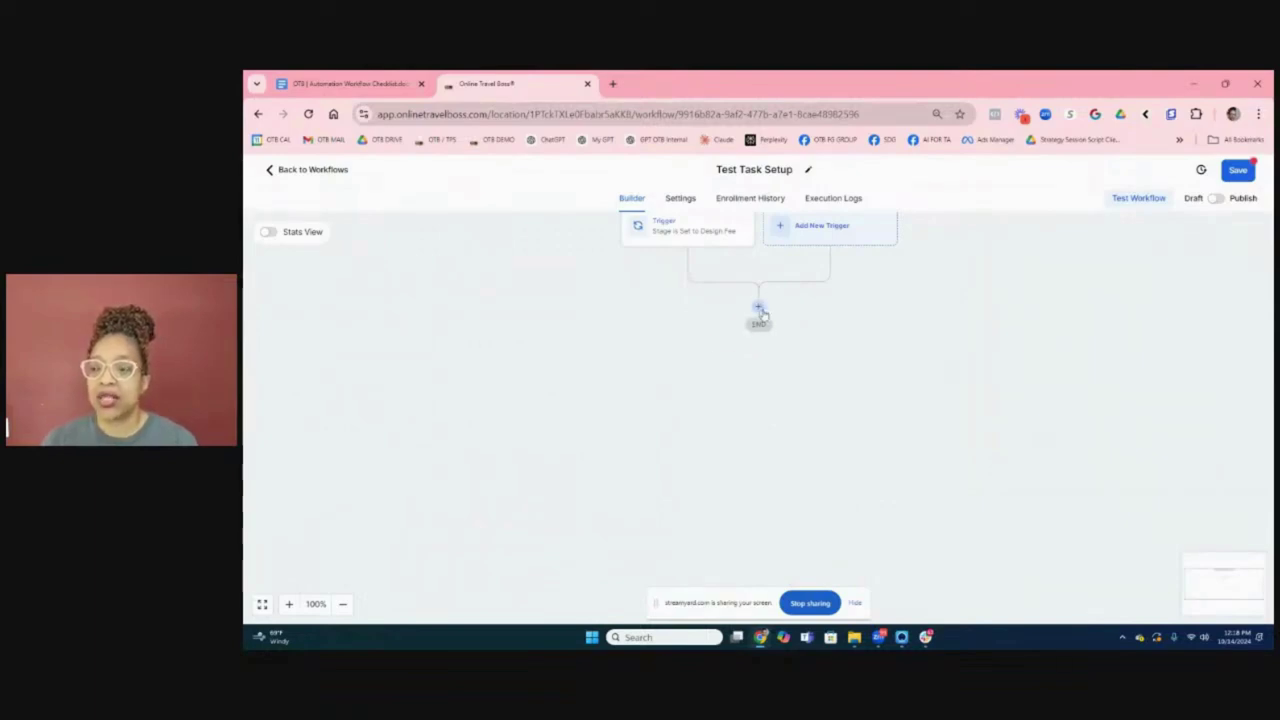
pyautogui.click(759, 310)
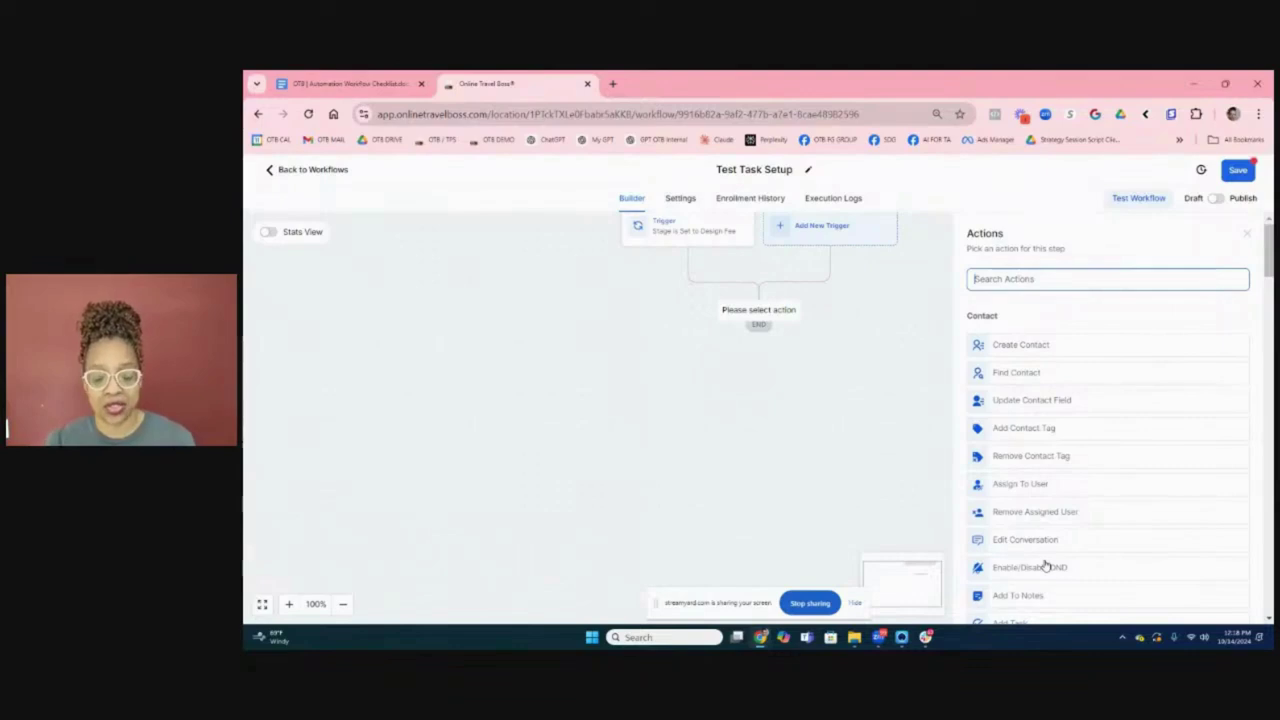
pyautogui.write('s')
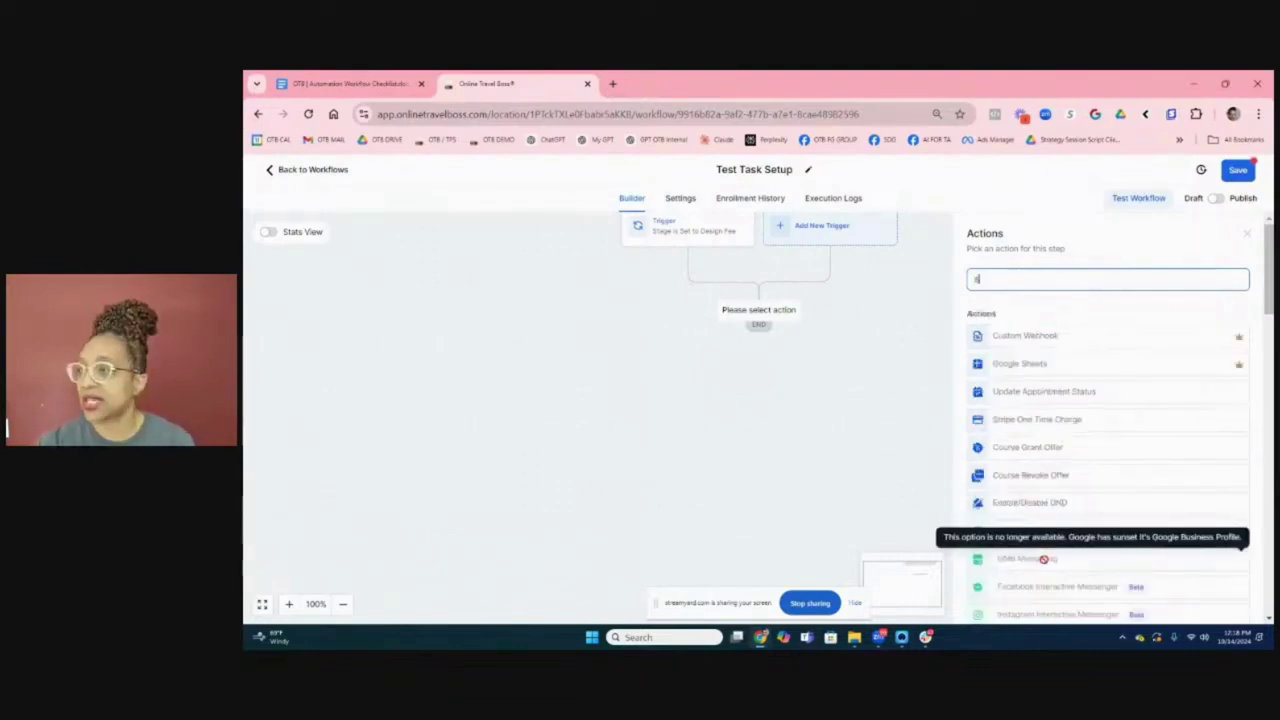
pyautogui.press('BackSpace')
pyautogui.write('sm')
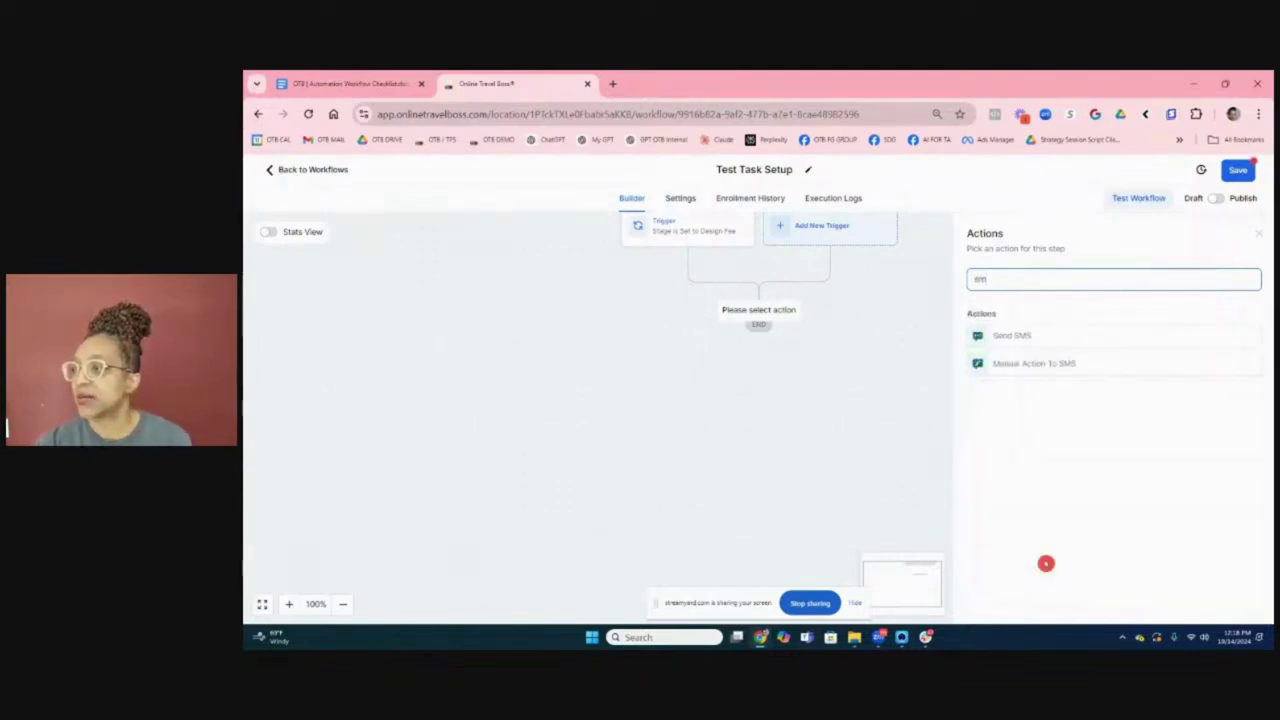
pyautogui.click(1060, 334)
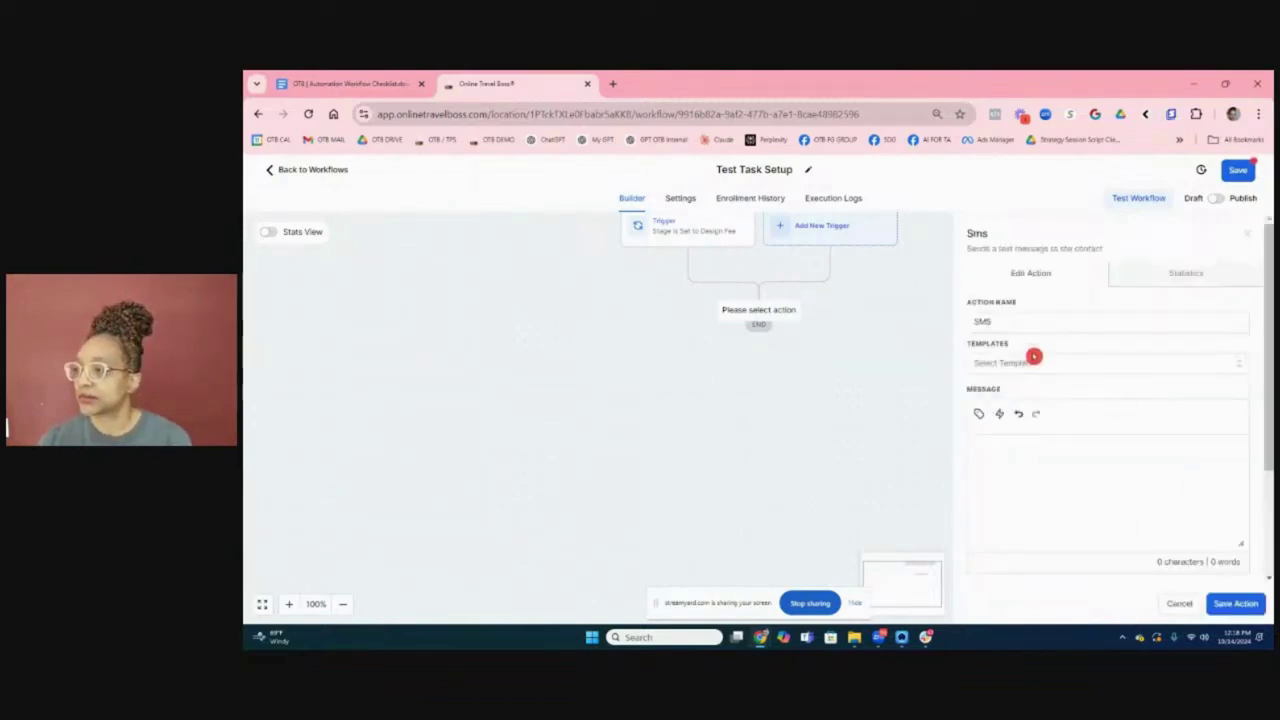
pyautogui.click(1036, 363)
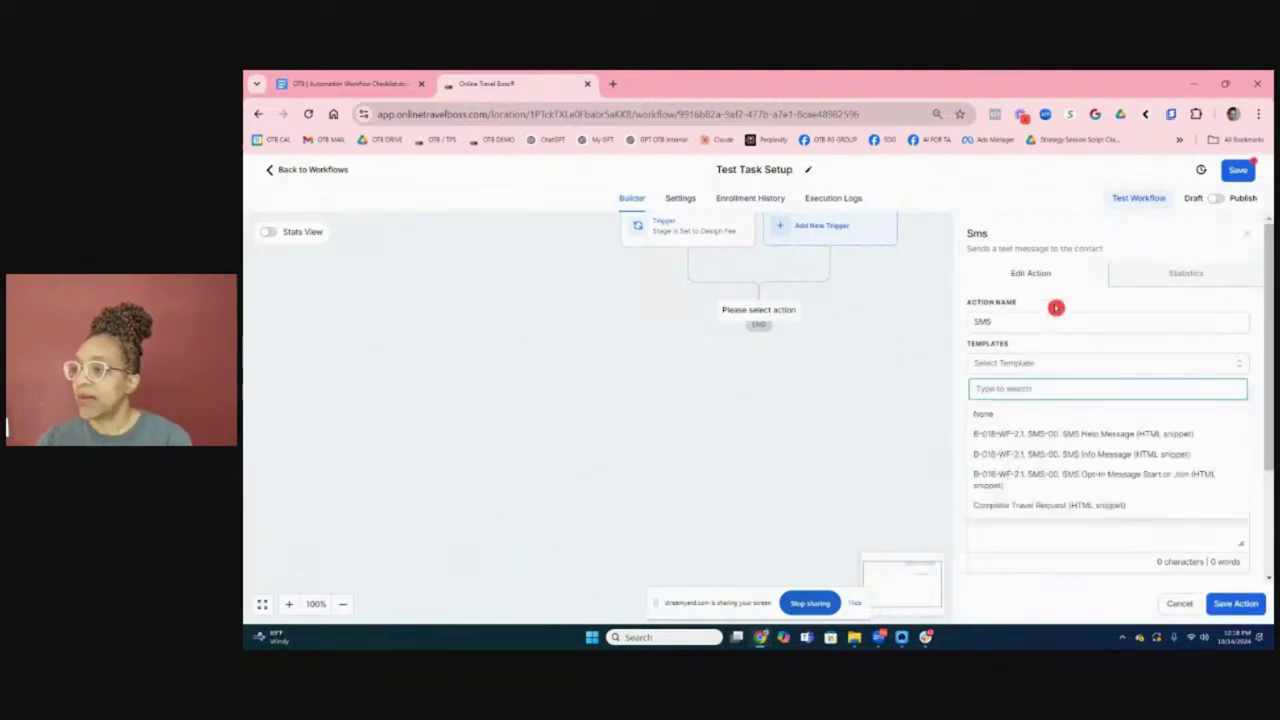
pyautogui.click(1180, 603)
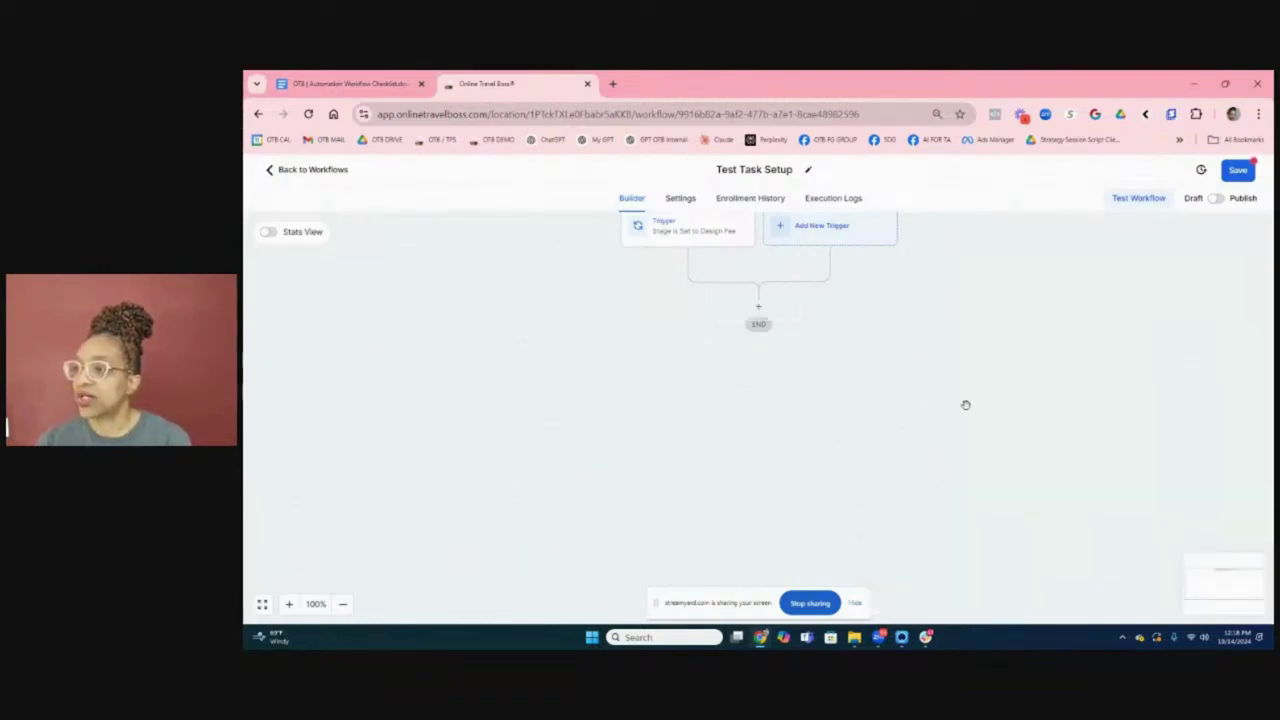
# Step: Add a Send Internal Notification action below the trigger, searching the actions for "int"
pyautogui.click(760, 305)
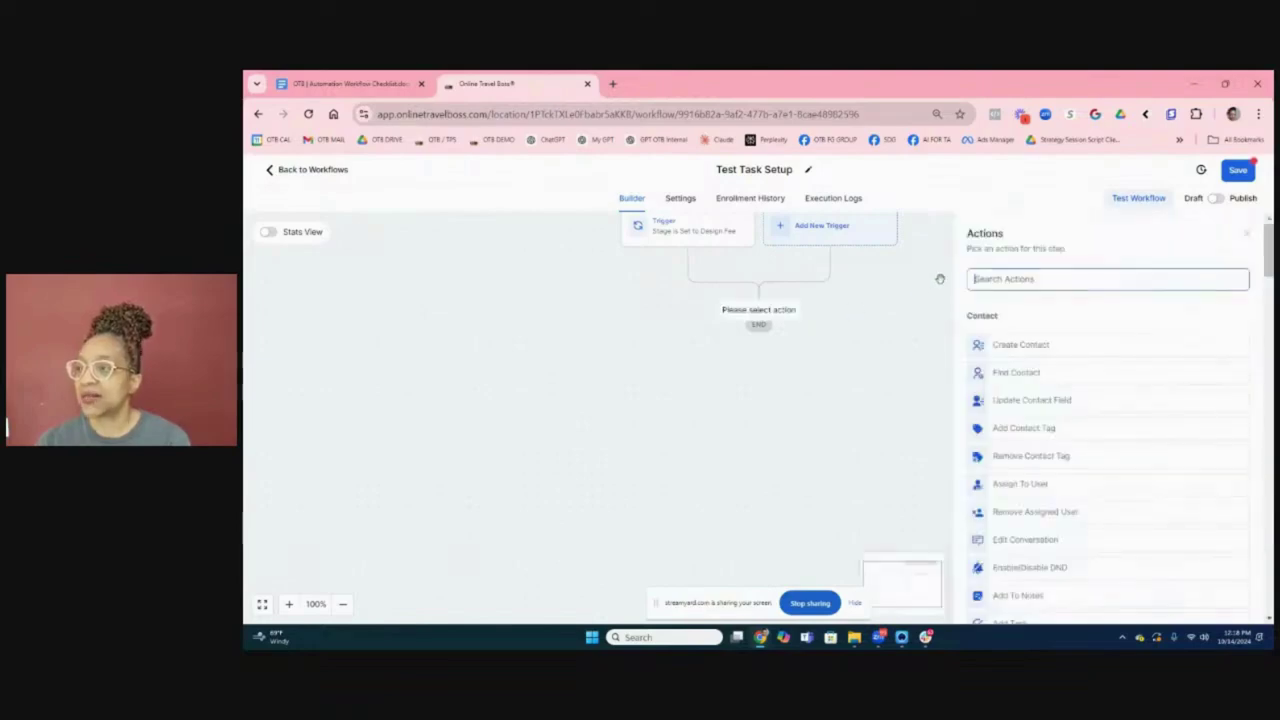
pyautogui.write('in')
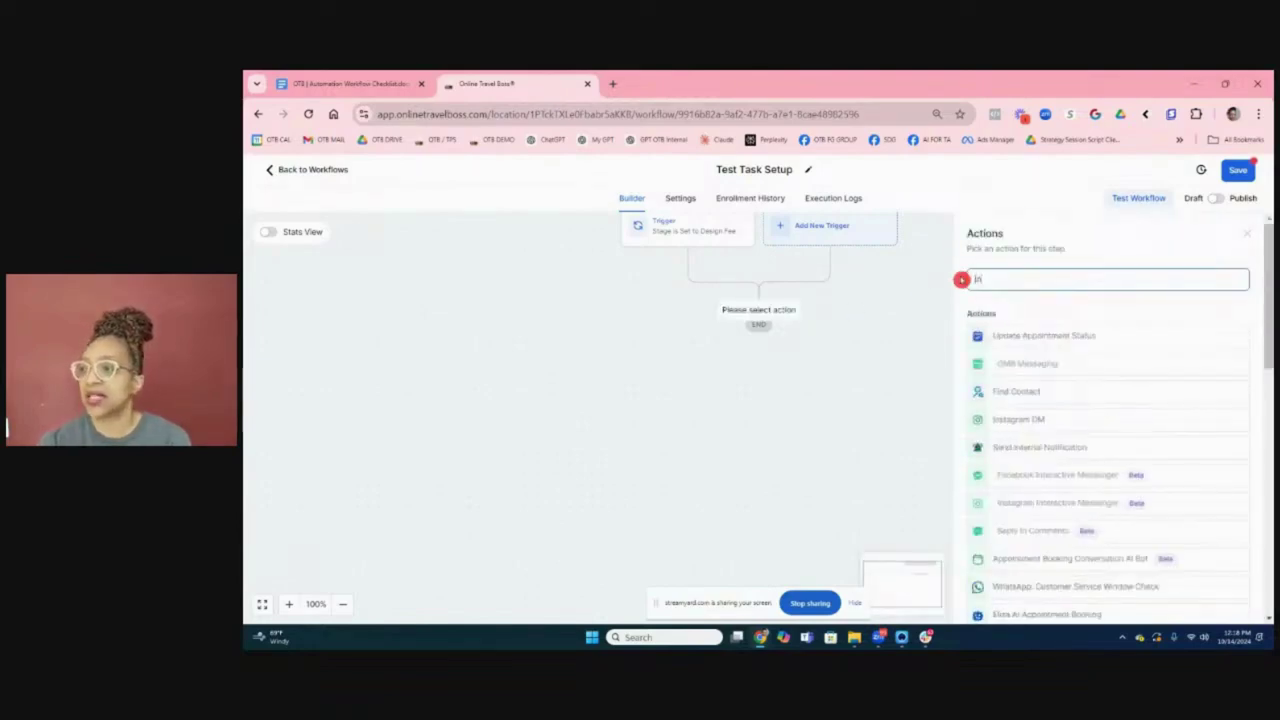
pyautogui.write('t')
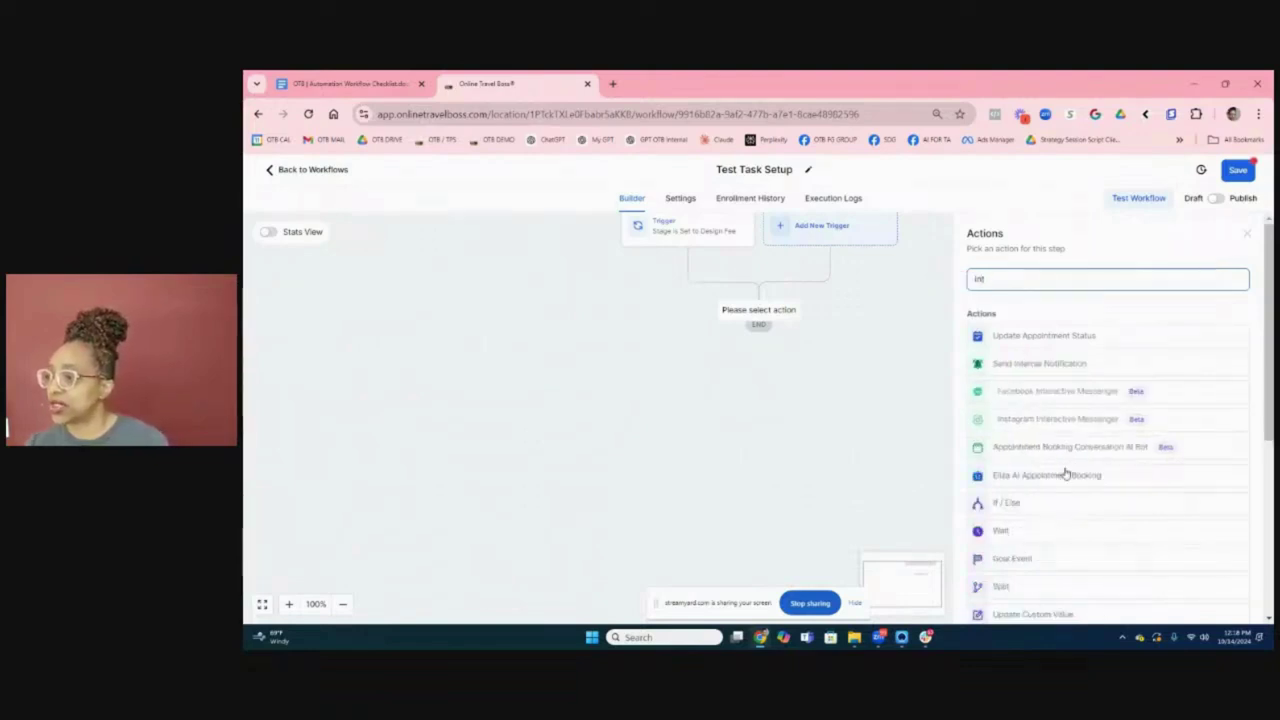
pyautogui.click(1069, 366)
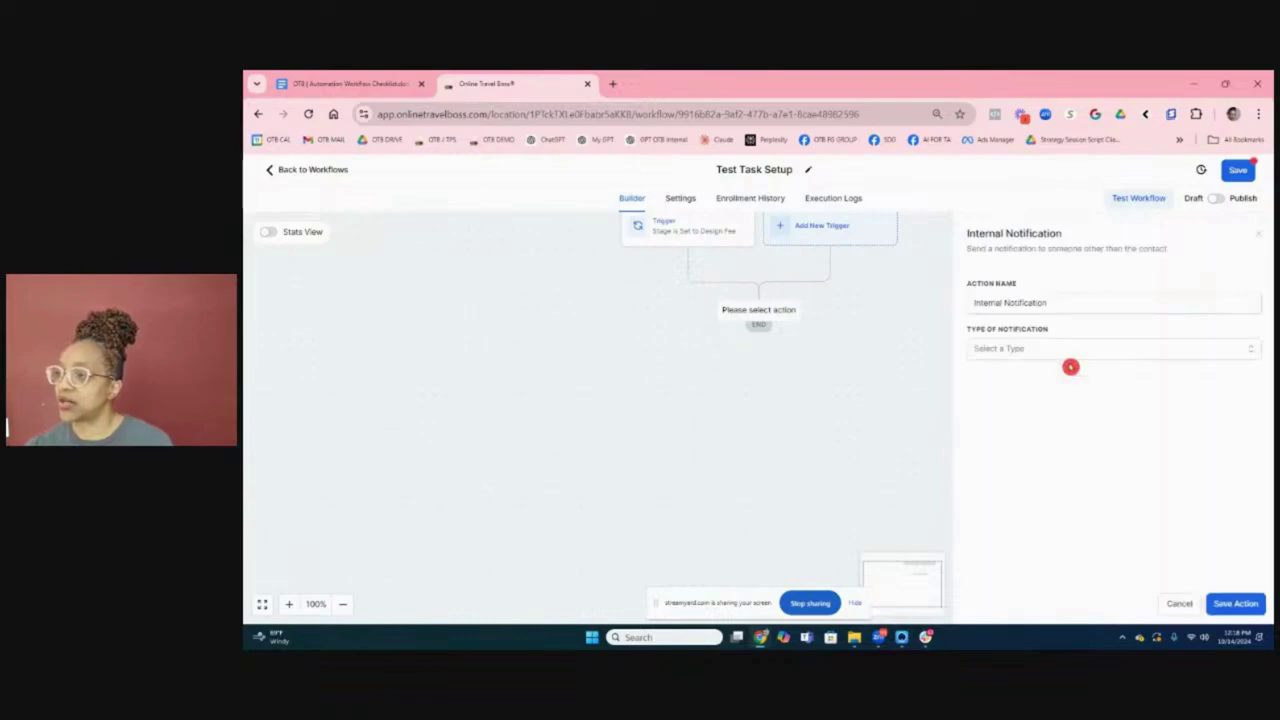
# Step: Set the internal notification's type to SMS and its recipient user type to Assigned User
pyautogui.click(1063, 348)
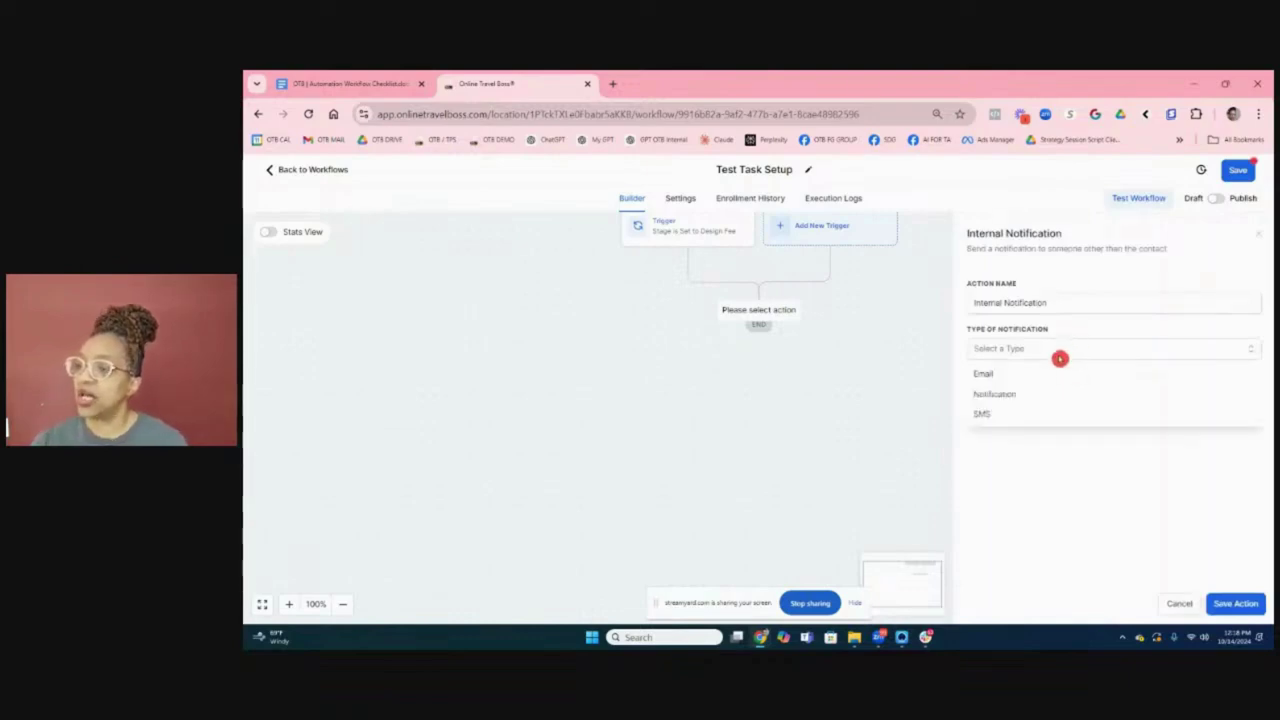
pyautogui.click(1001, 415)
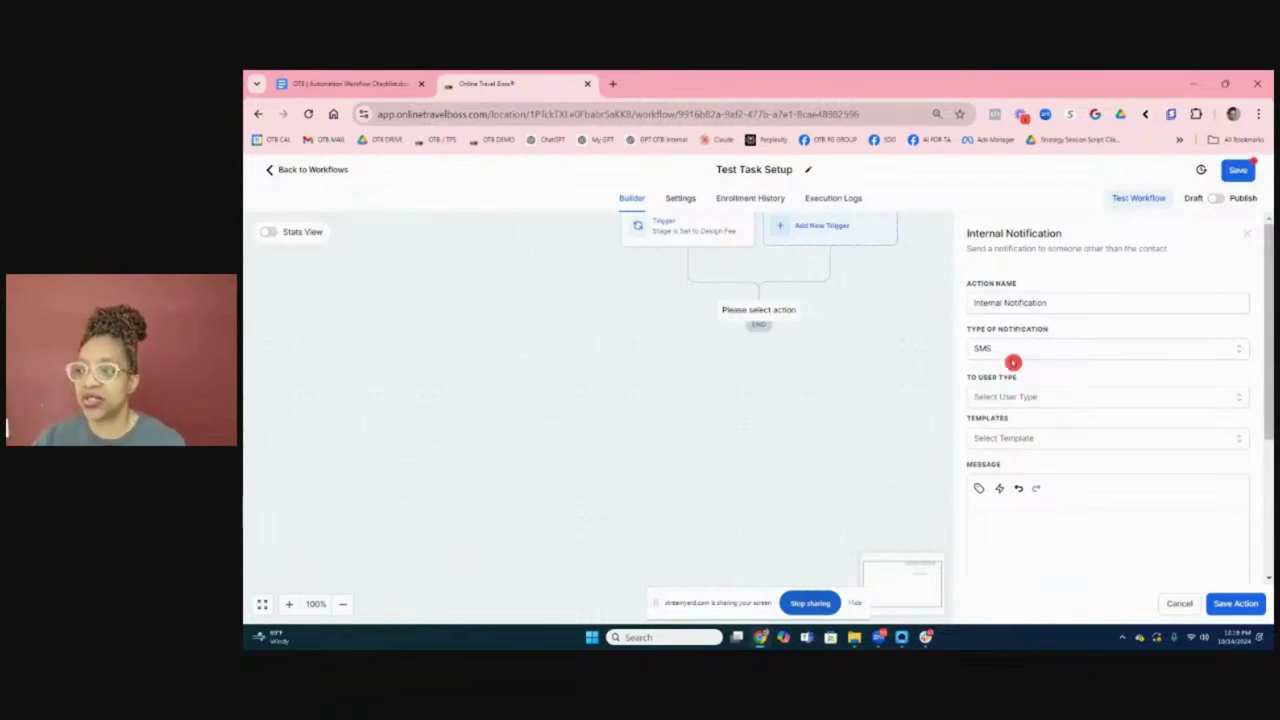
pyautogui.click(1009, 400)
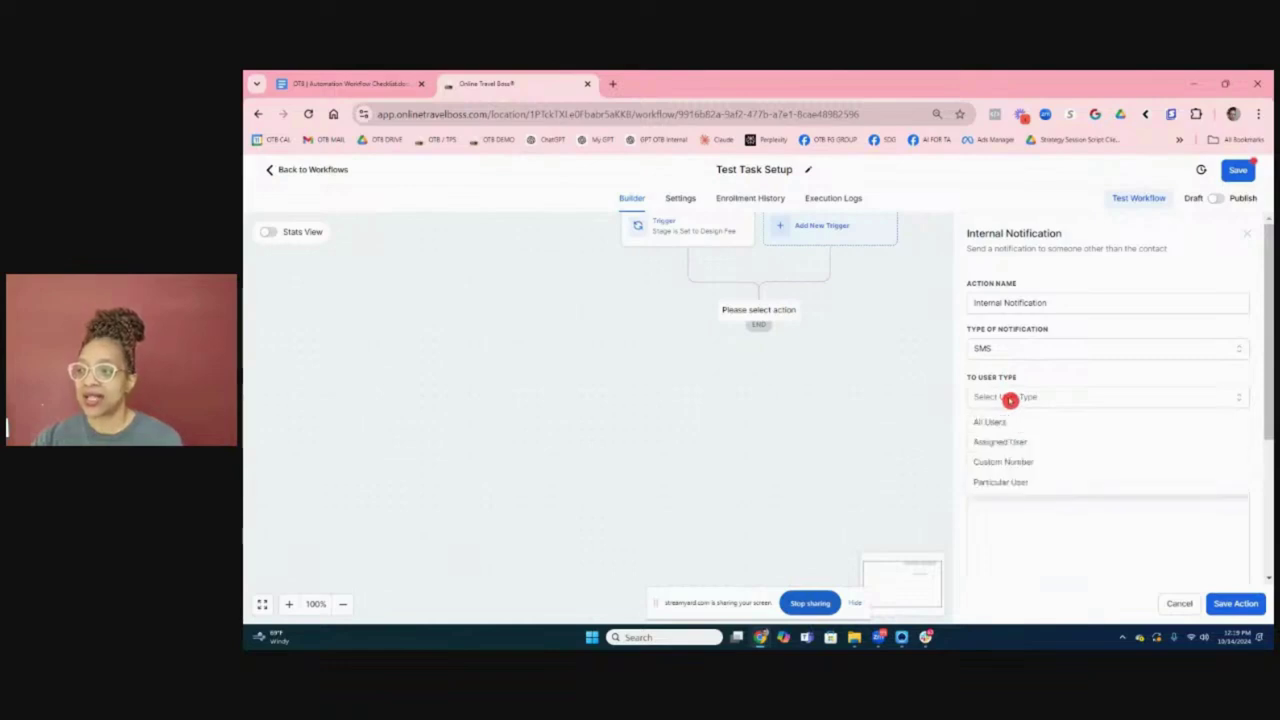
pyautogui.click(1013, 443)
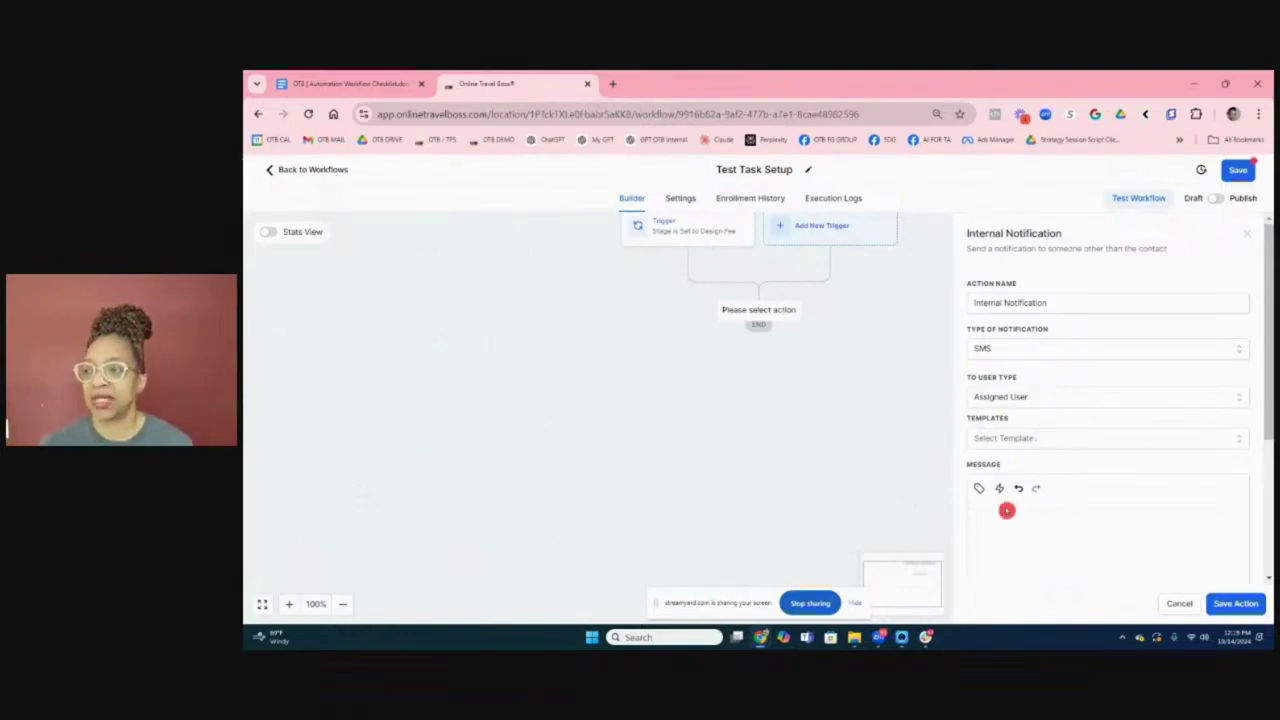
# Step: Write the SMS message "Hi ! New Client has Entered Design Stage, remember to setup supplier trip and get confirmation." with the greeting on its own line
pyautogui.click(994, 530)
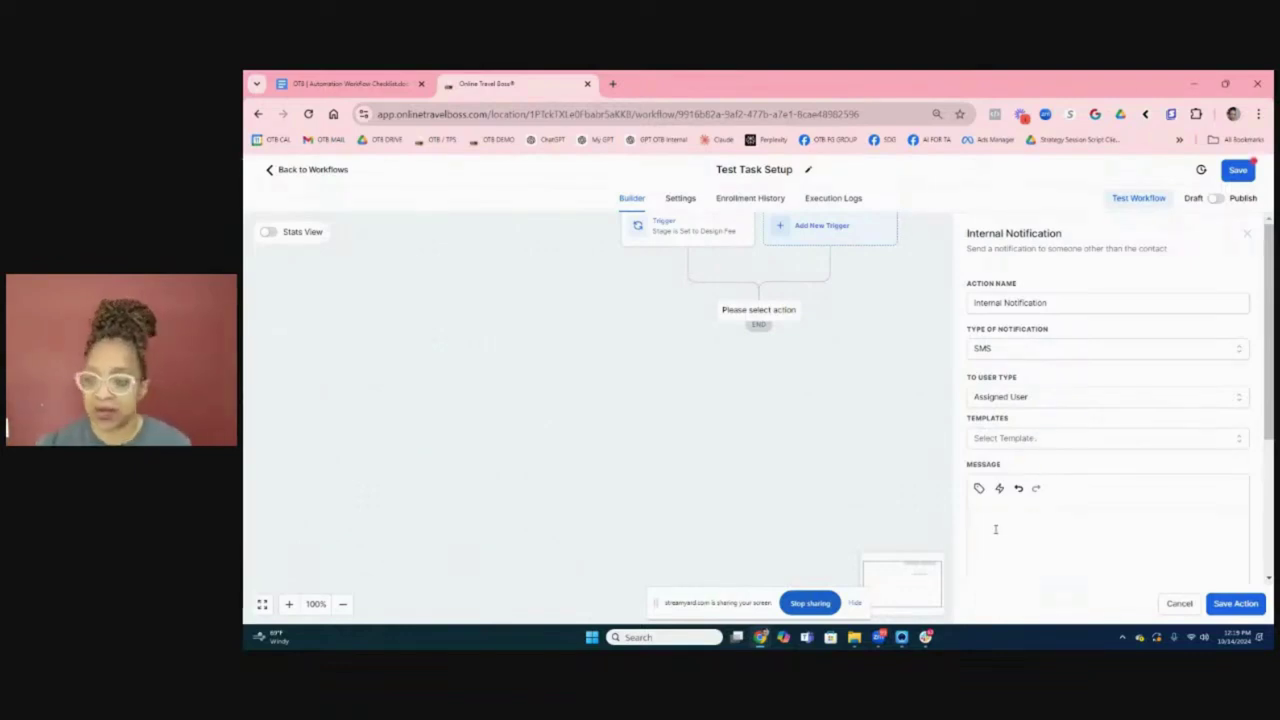
pyautogui.write('H')
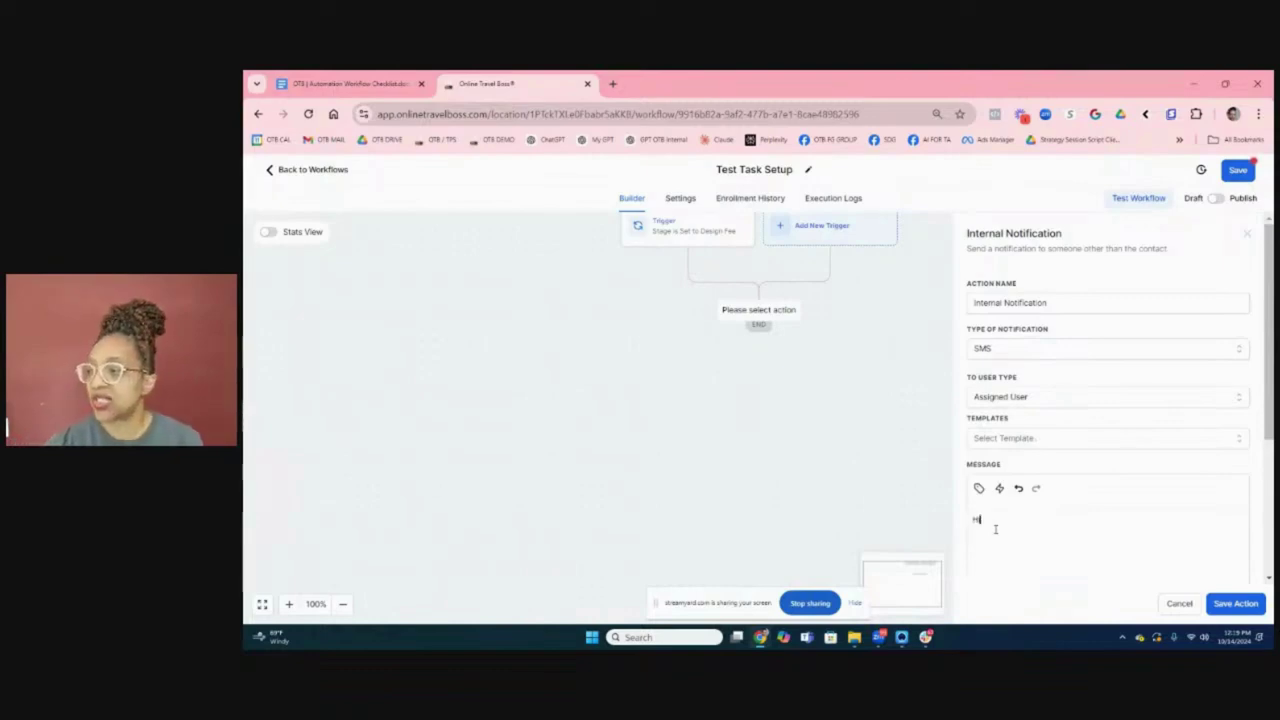
pyautogui.write('i')
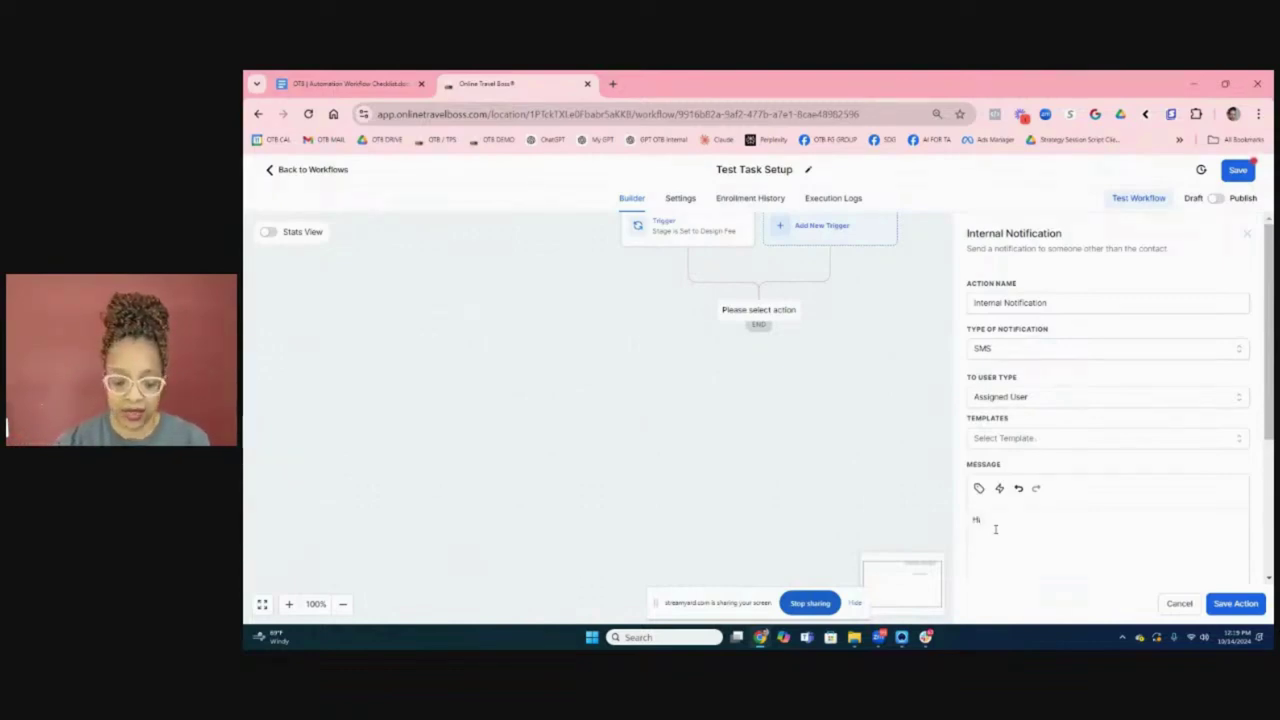
pyautogui.write(' !  ')
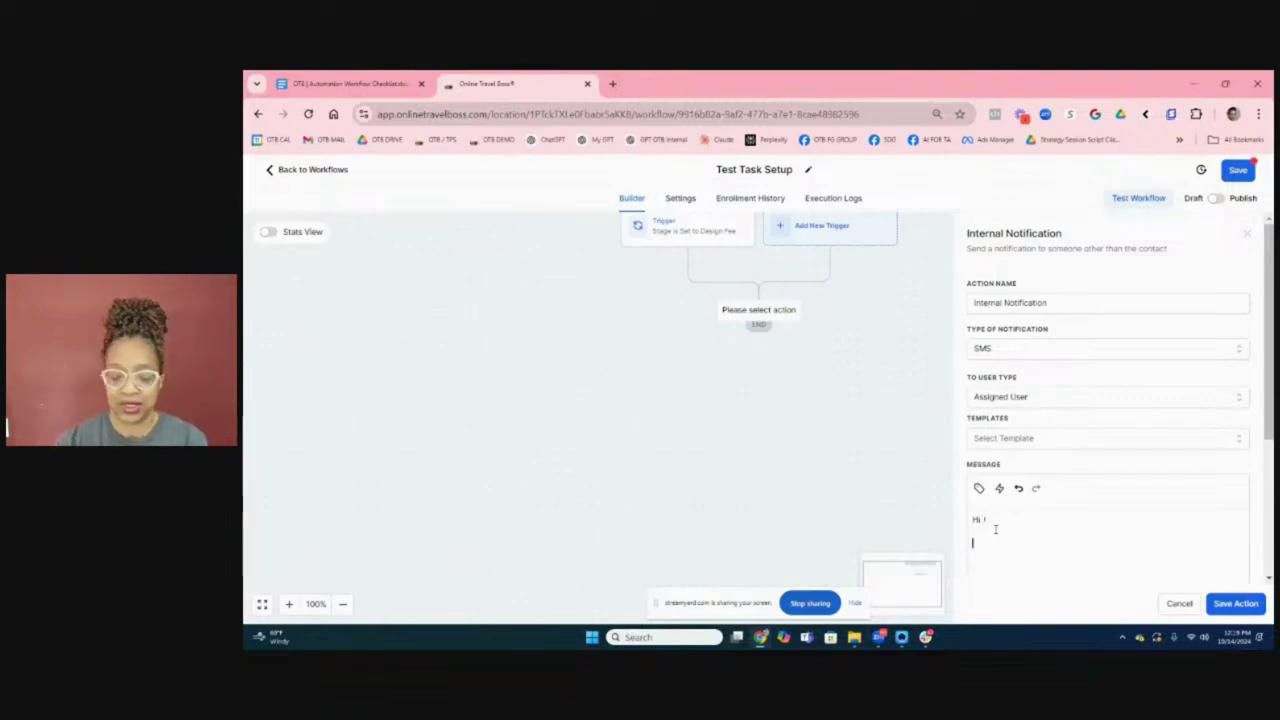
pyautogui.write('New')
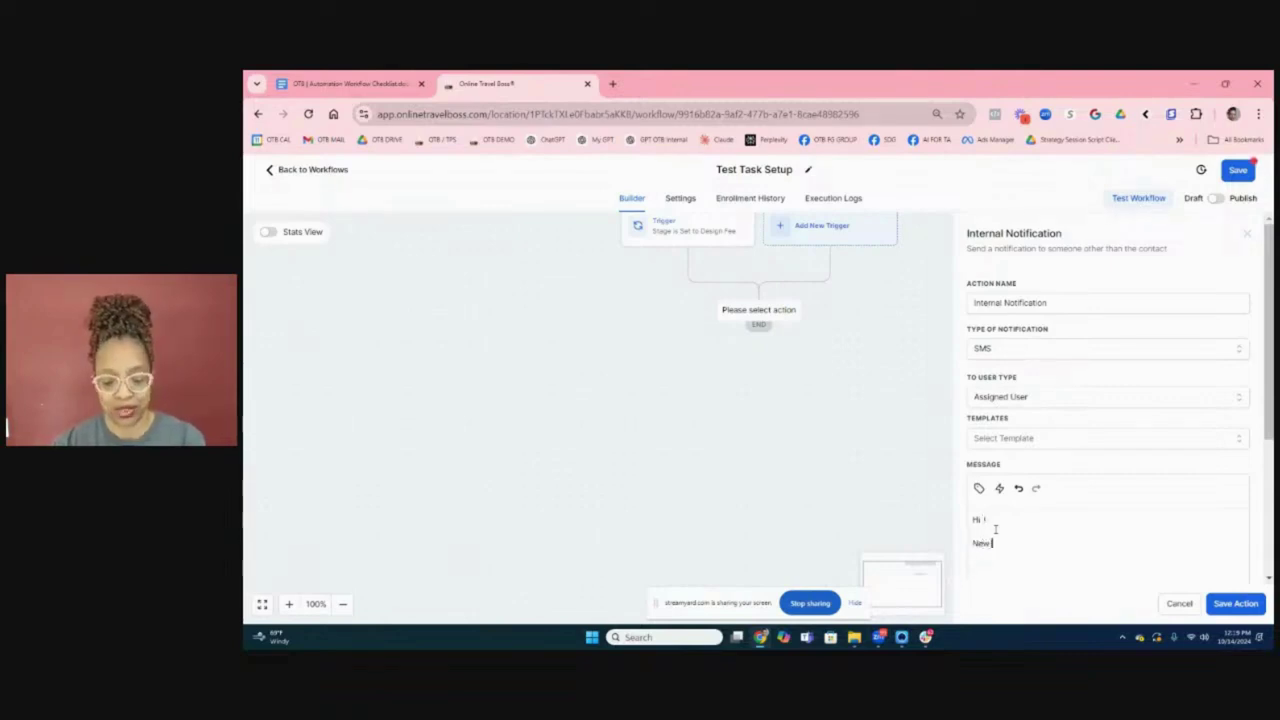
pyautogui.write(' Client h')
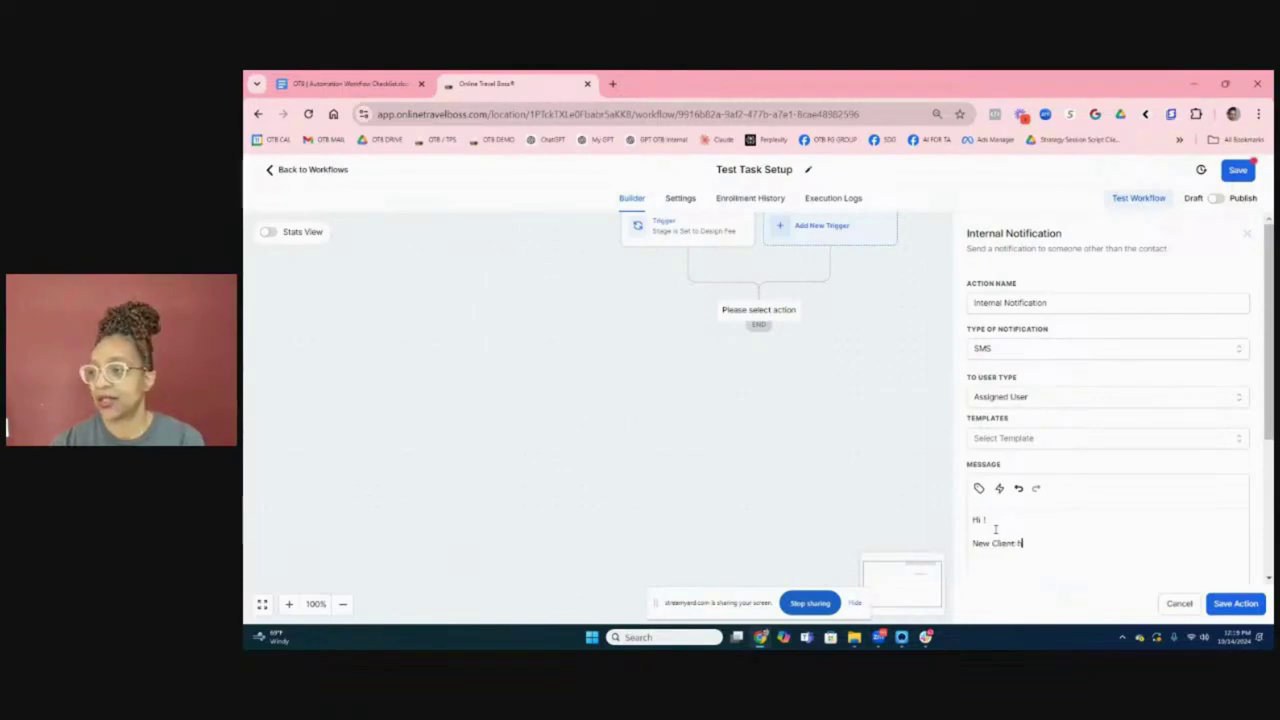
pyautogui.write('as Enter')
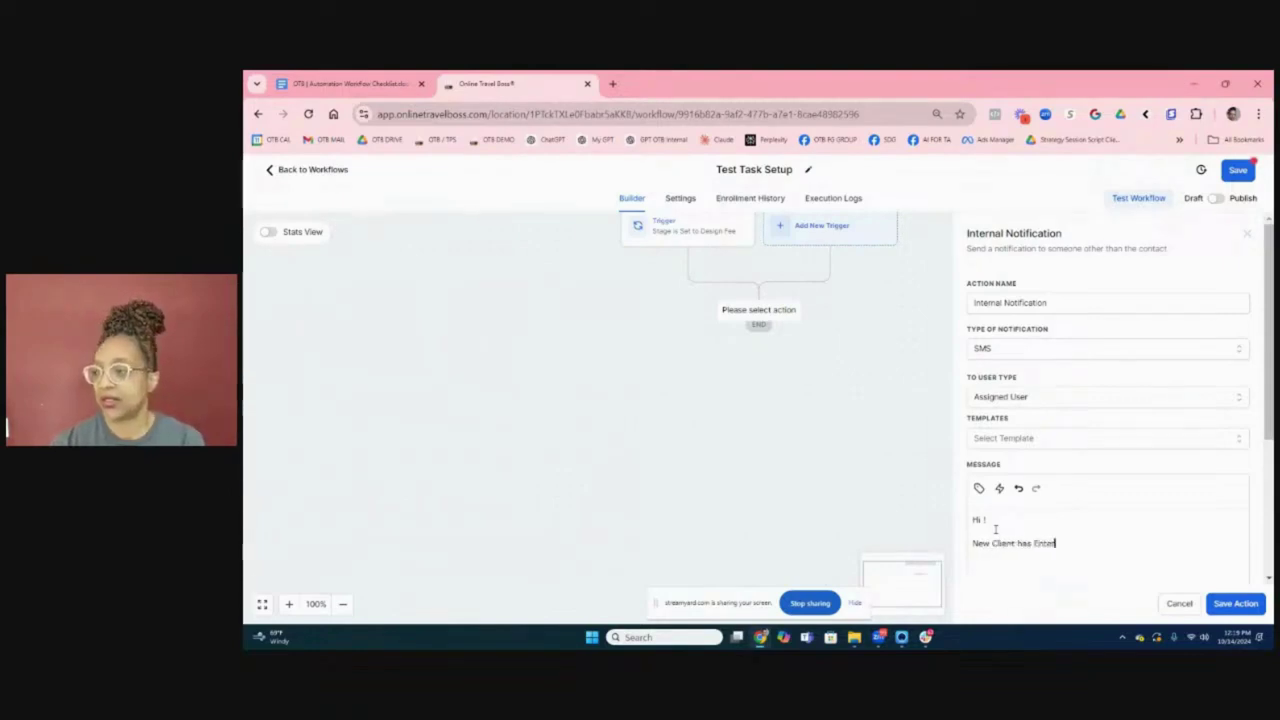
pyautogui.write('ed Design')
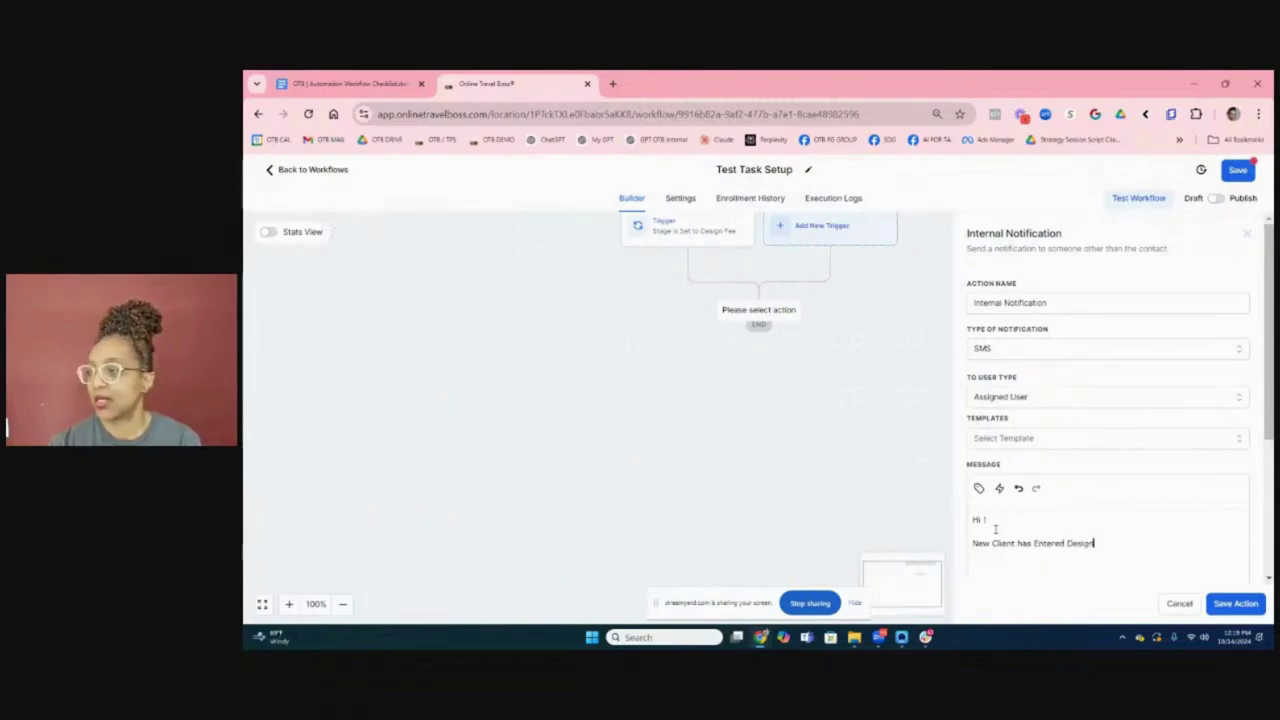
pyautogui.write(' Stage, rem')
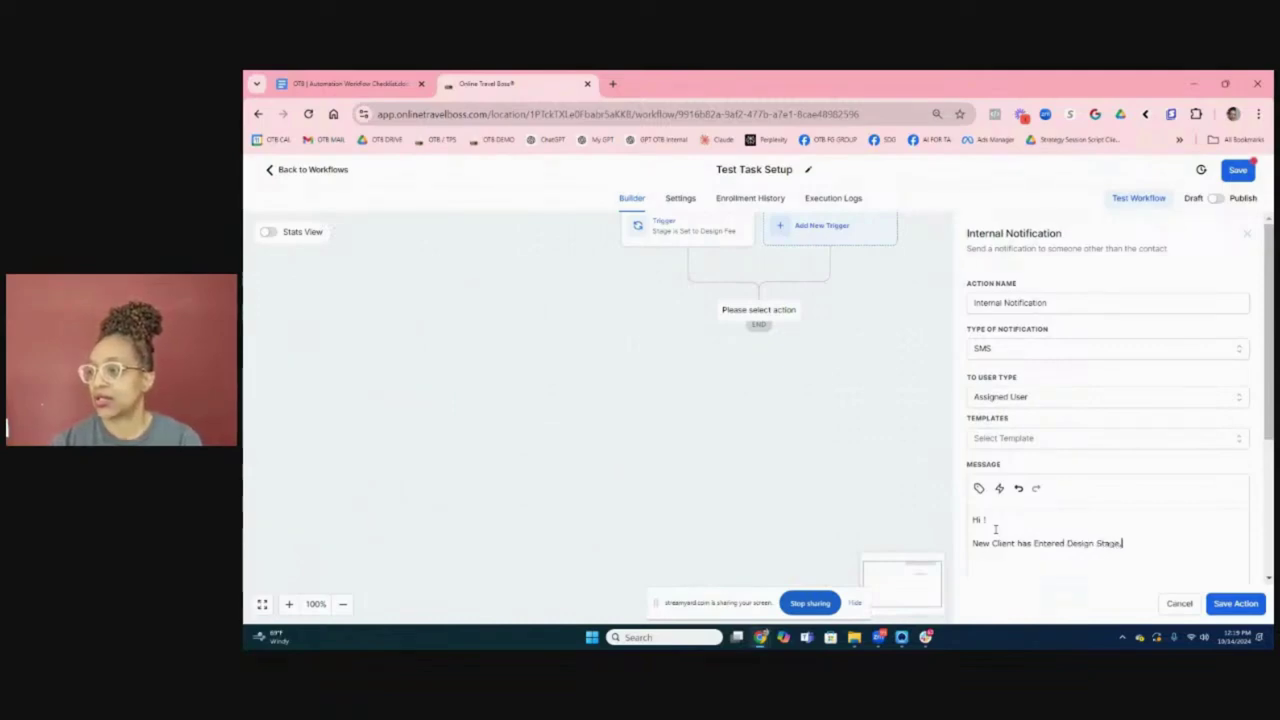
pyautogui.press('BackSpace')
pyautogui.press('BackSpace')
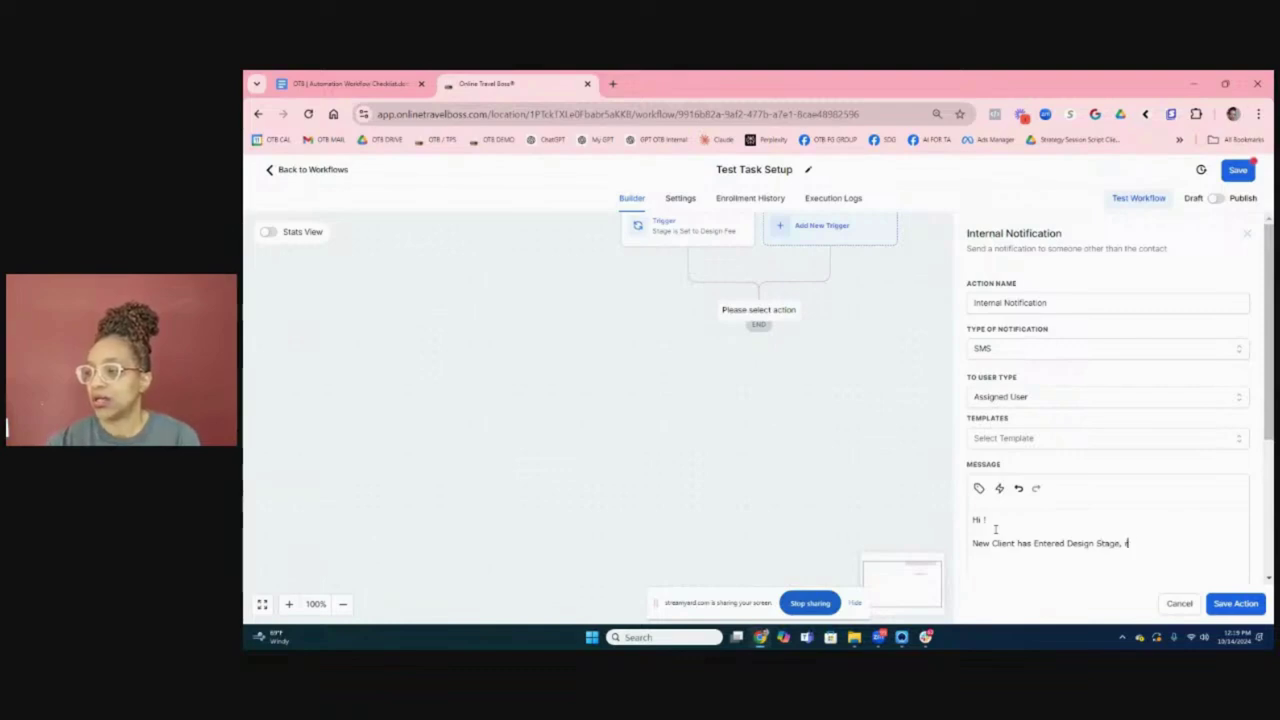
pyautogui.write('emember to')
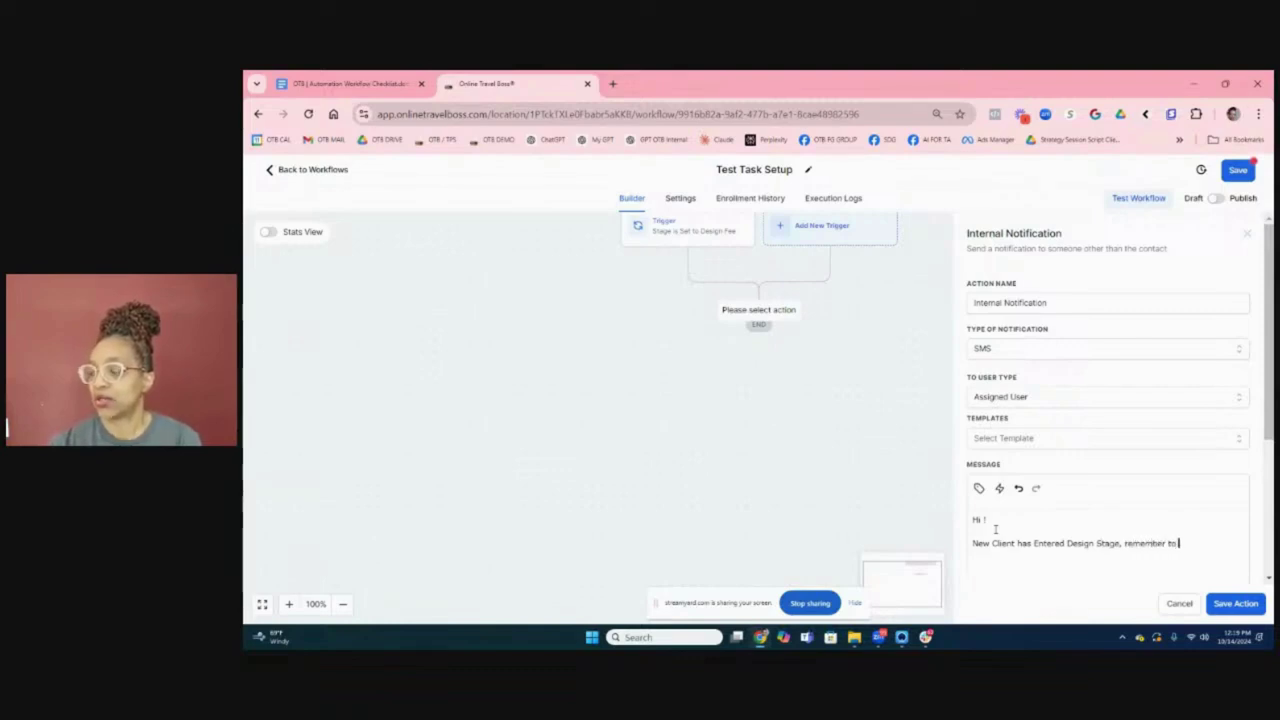
pyautogui.write(' sand')
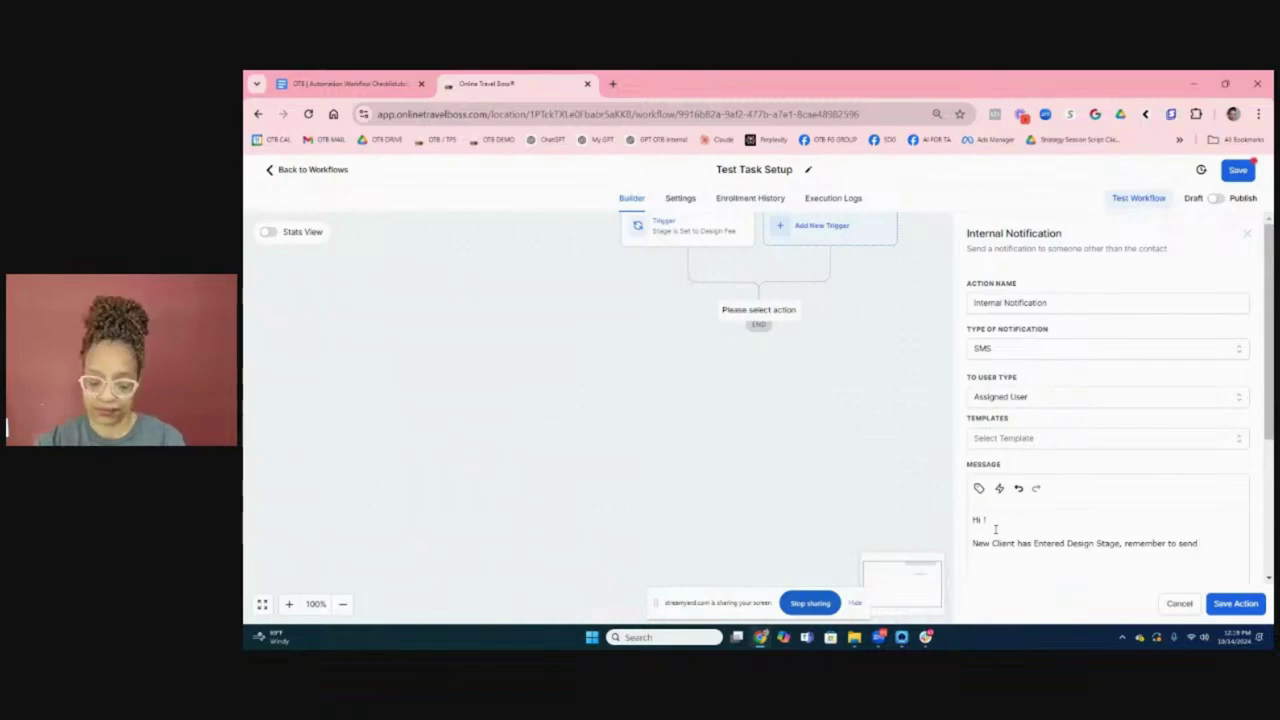
pyautogui.press('BackSpace')
pyautogui.press('BackSpace')
pyautogui.write('n')
pyautogui.press('BackSpace')
pyautogui.write('tup')
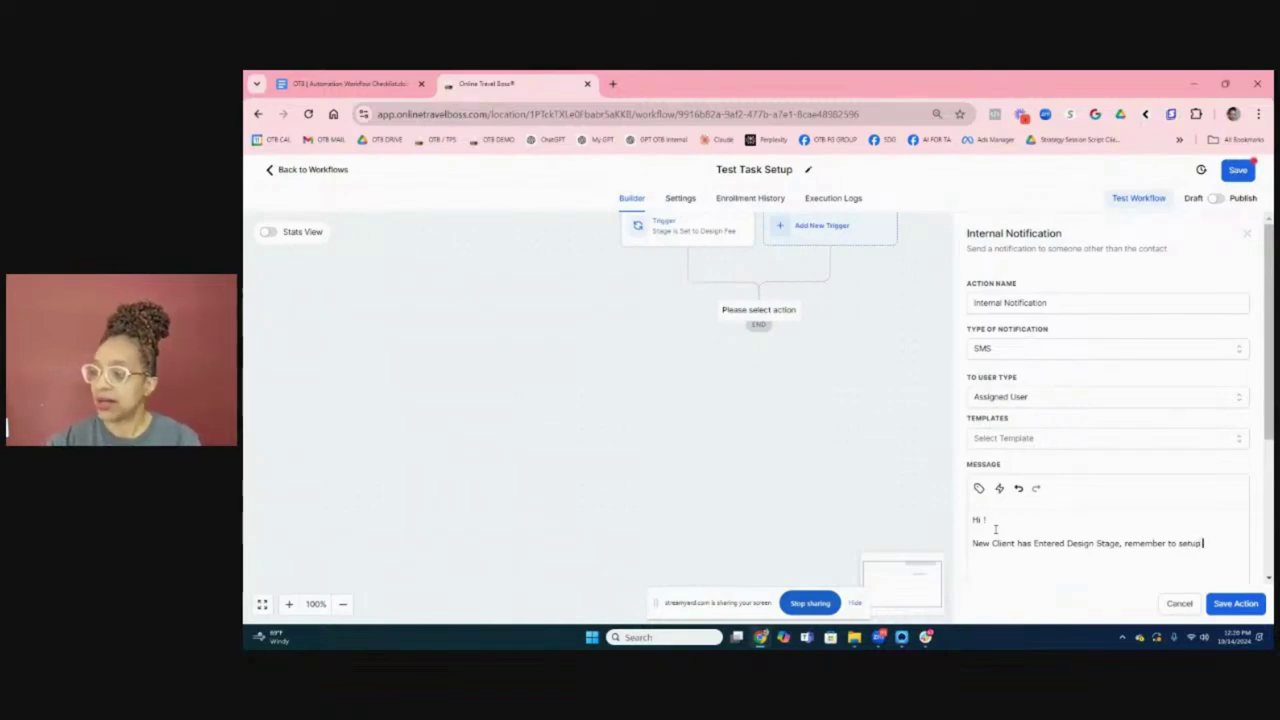
pyautogui.write(' suppli')
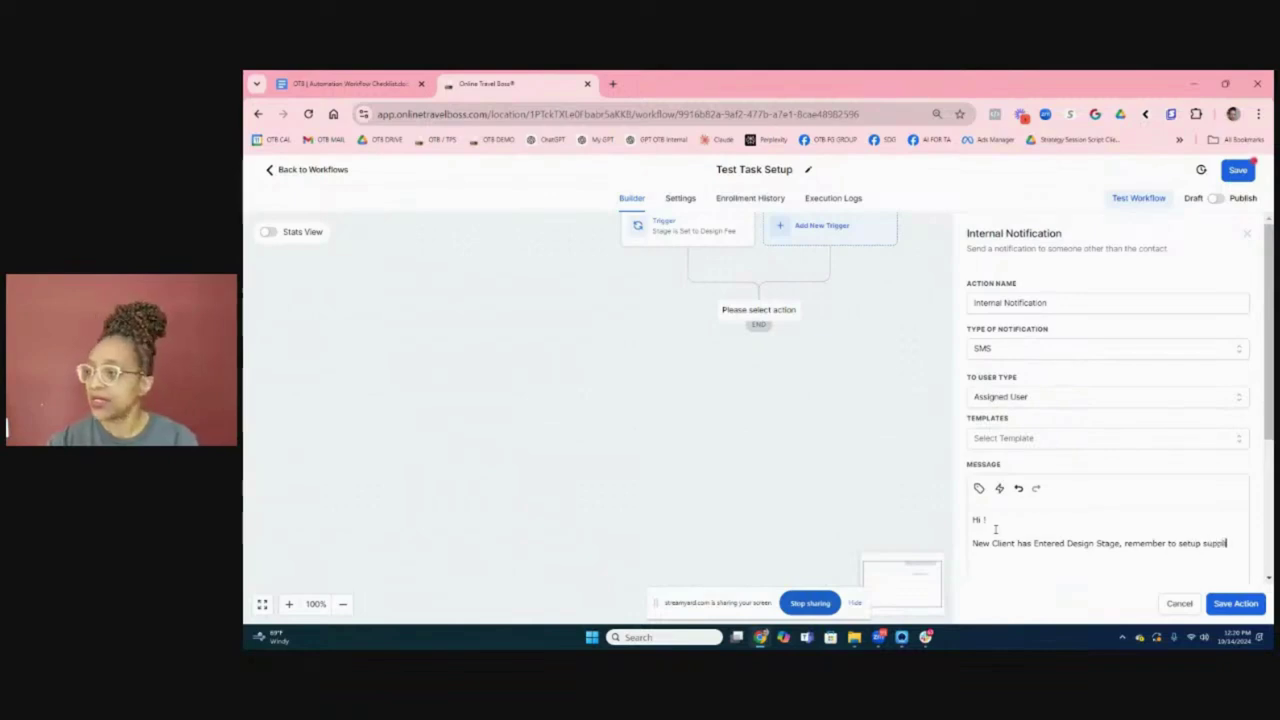
pyautogui.write('er trip and ')
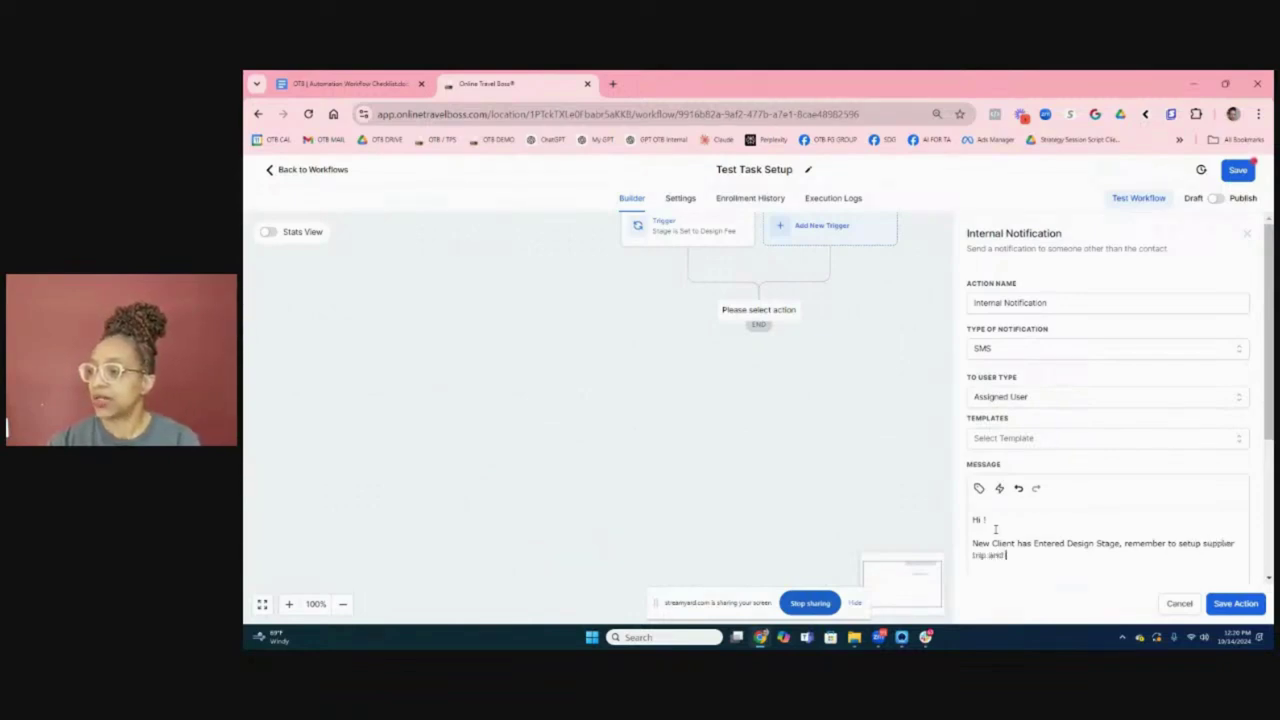
pyautogui.write('get confirmation.')
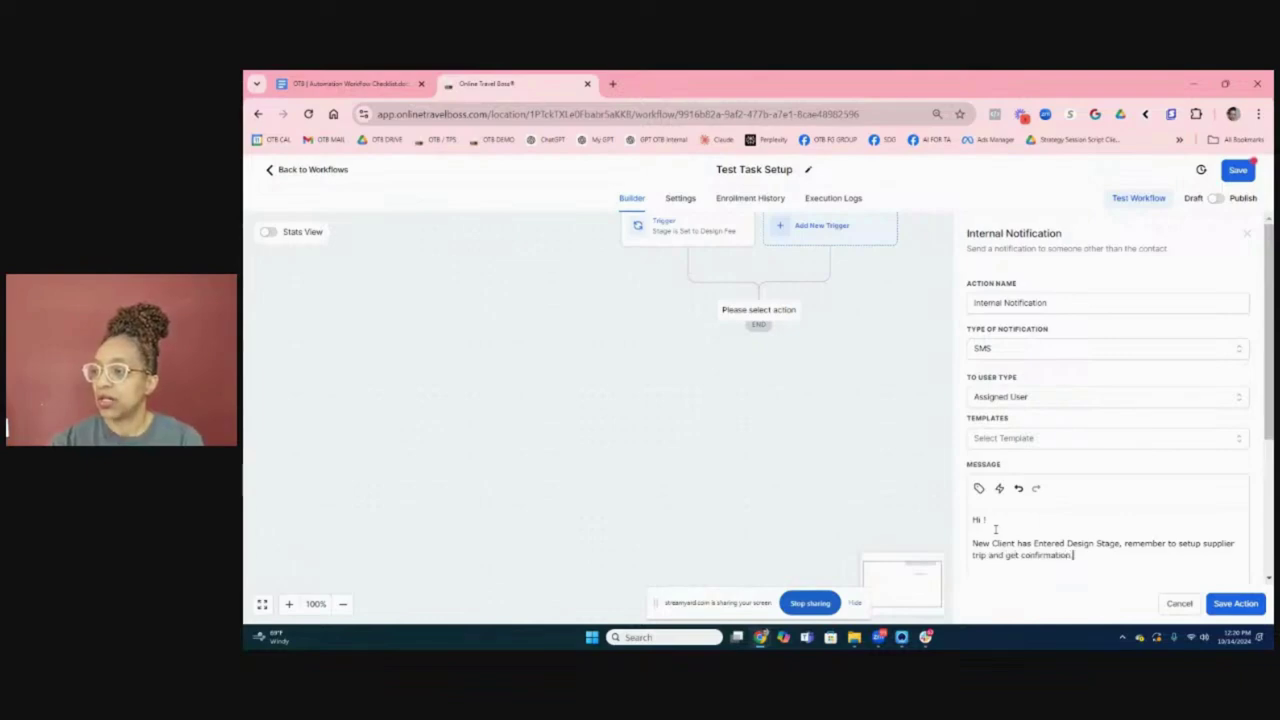
# Step: Sign off the SMS message with "Online Travel Boss" in a separate paragraph at its end
pyautogui.click(986, 467)
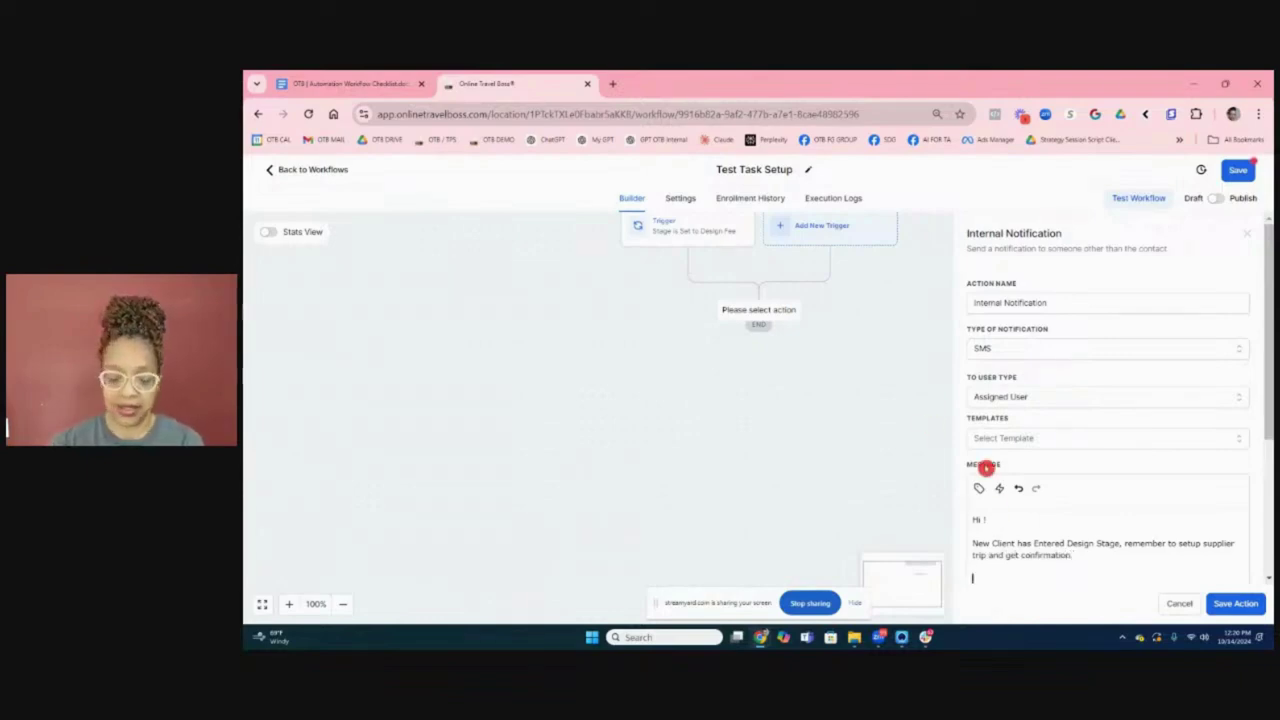
pyautogui.write('Online')
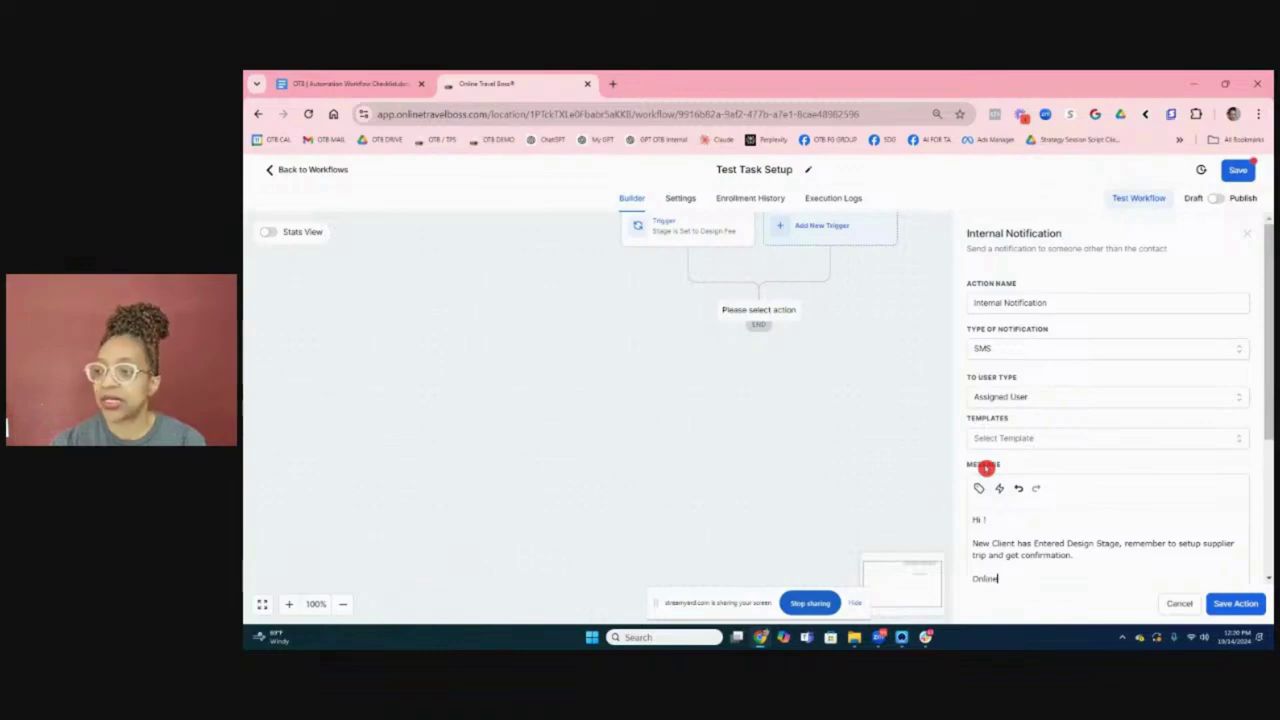
pyautogui.write(' Travel Boss')
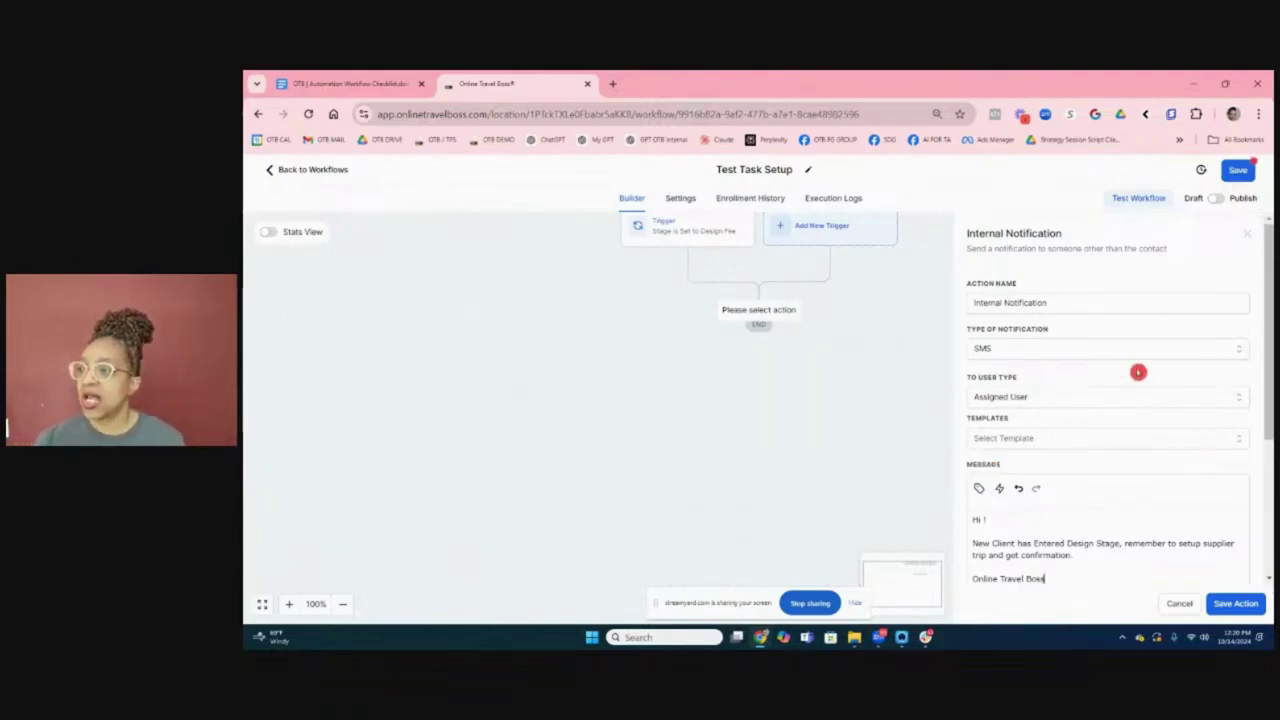
# Step: Rename the internal notification action as "IN To Assigned as Reminder" and save the action
pyautogui.click(1080, 300)
pyautogui.moveTo(1080, 300); pyautogui.dragTo(943, 286)
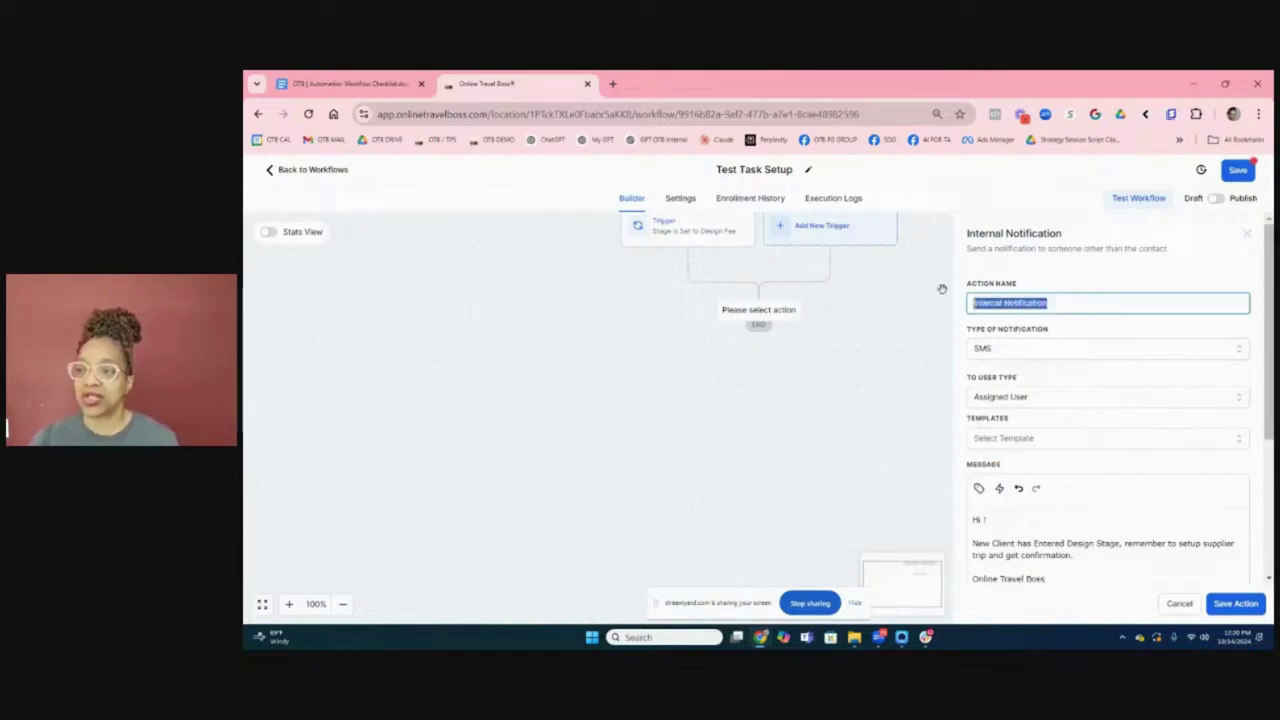
pyautogui.write('IN')
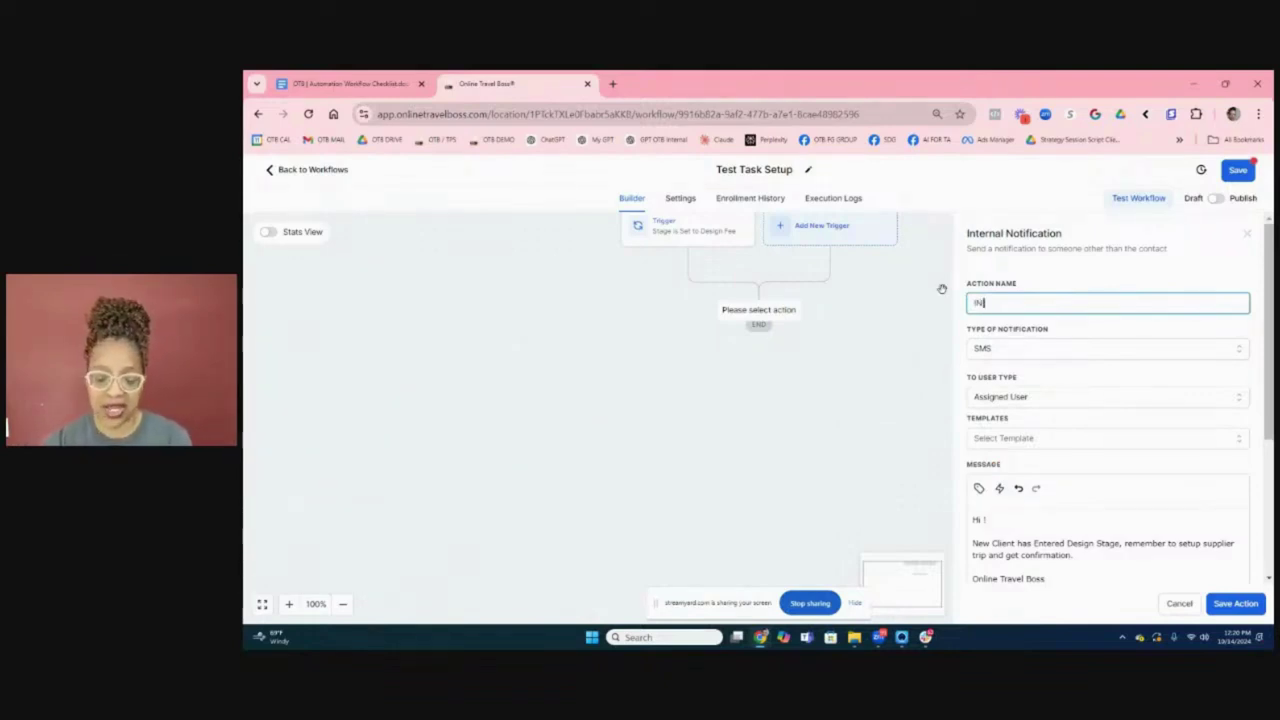
pyautogui.write(' To')
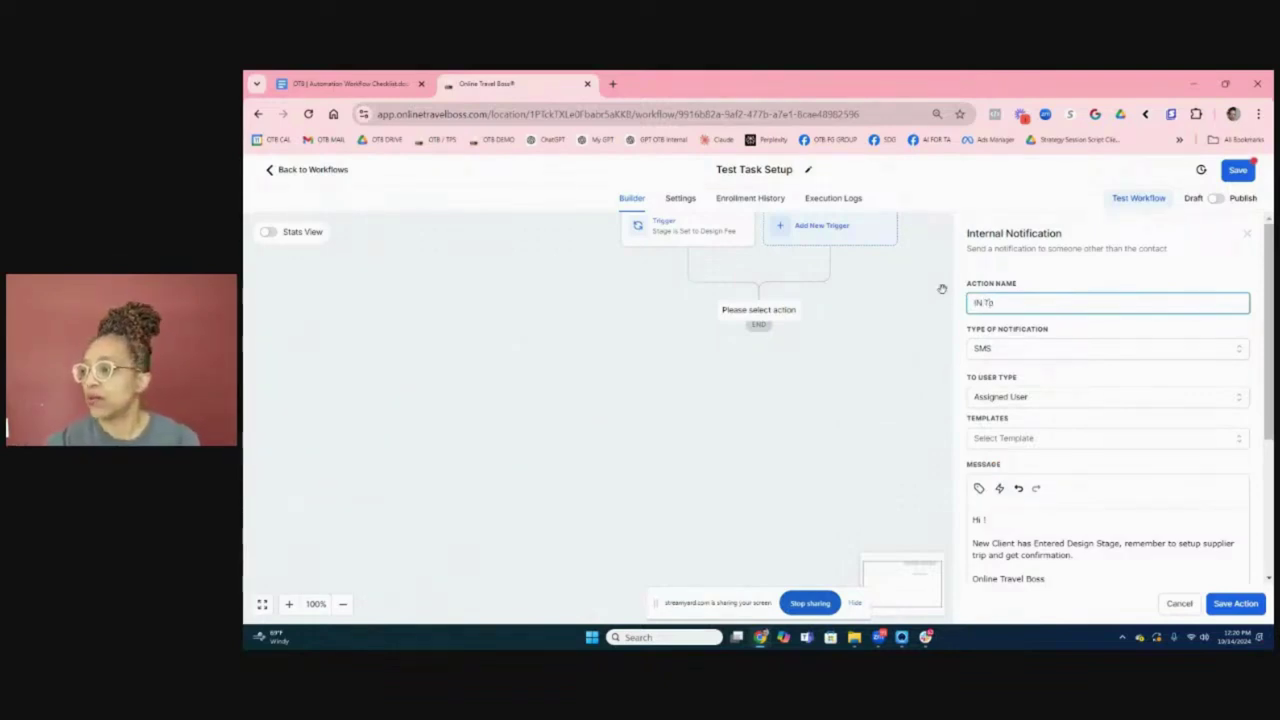
pyautogui.write(' MAssigned')
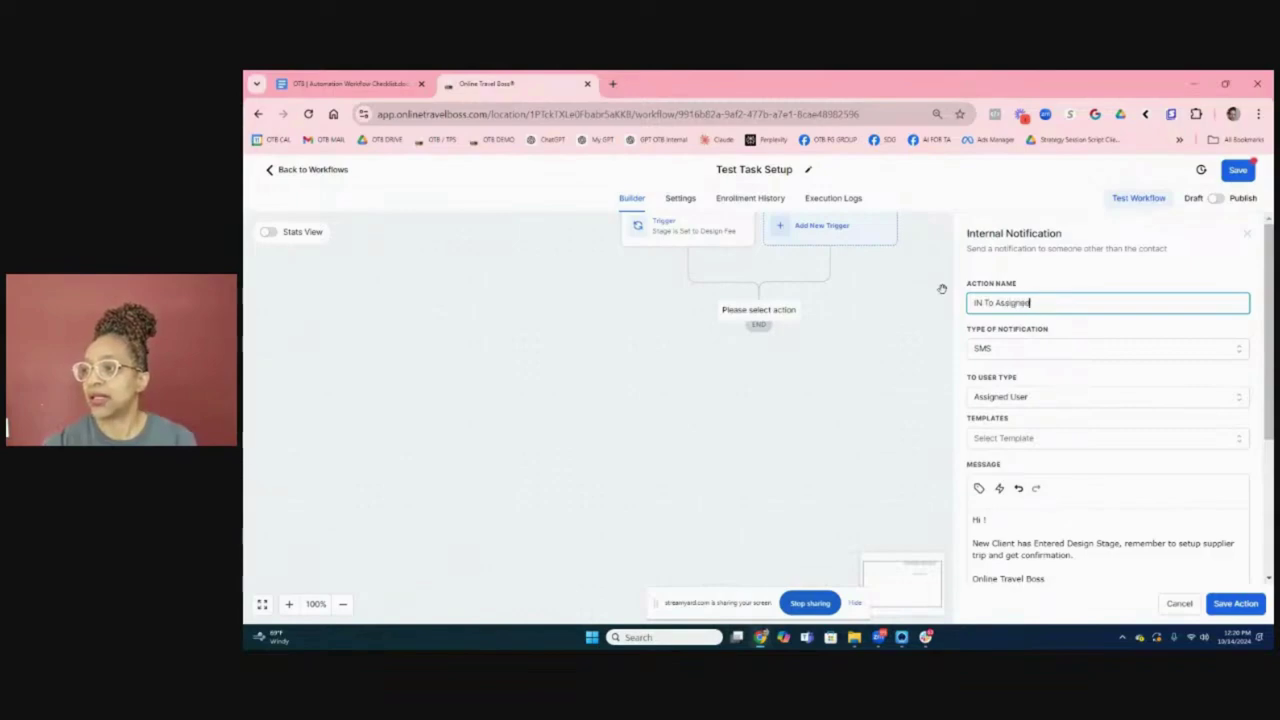
pyautogui.write(' as RE')
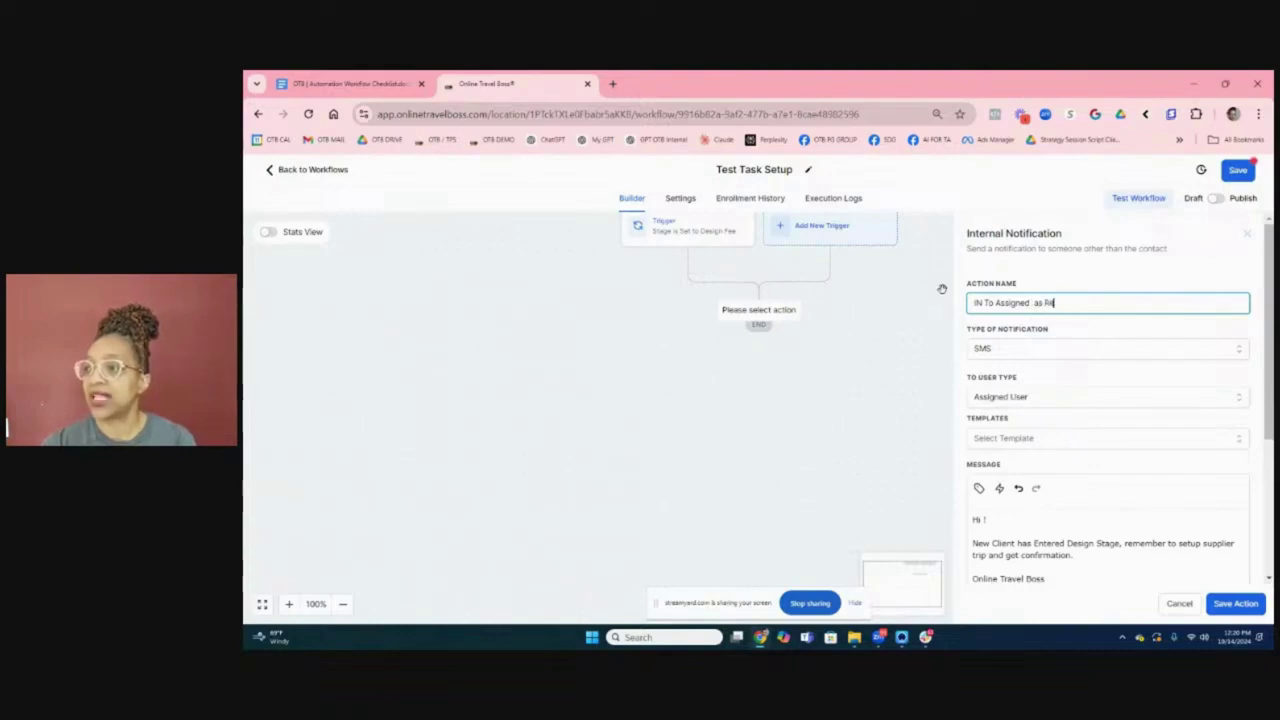
pyautogui.write('minder')
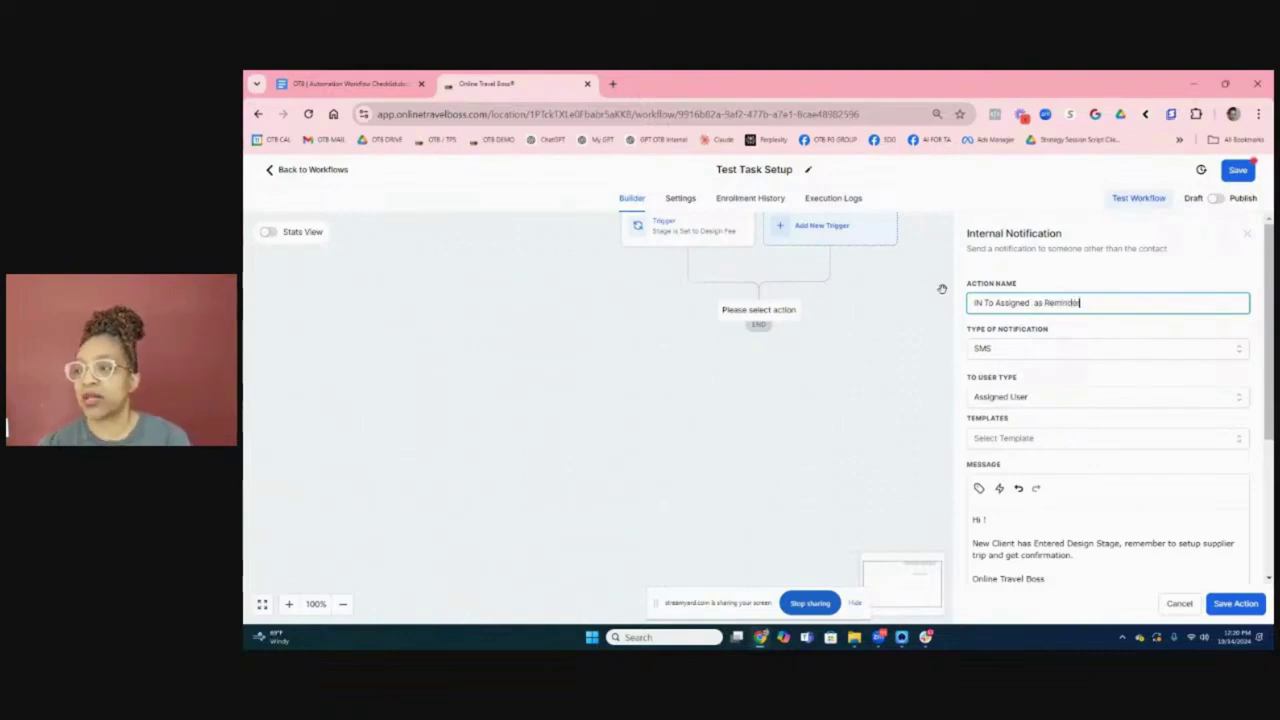
pyautogui.click(1232, 603)
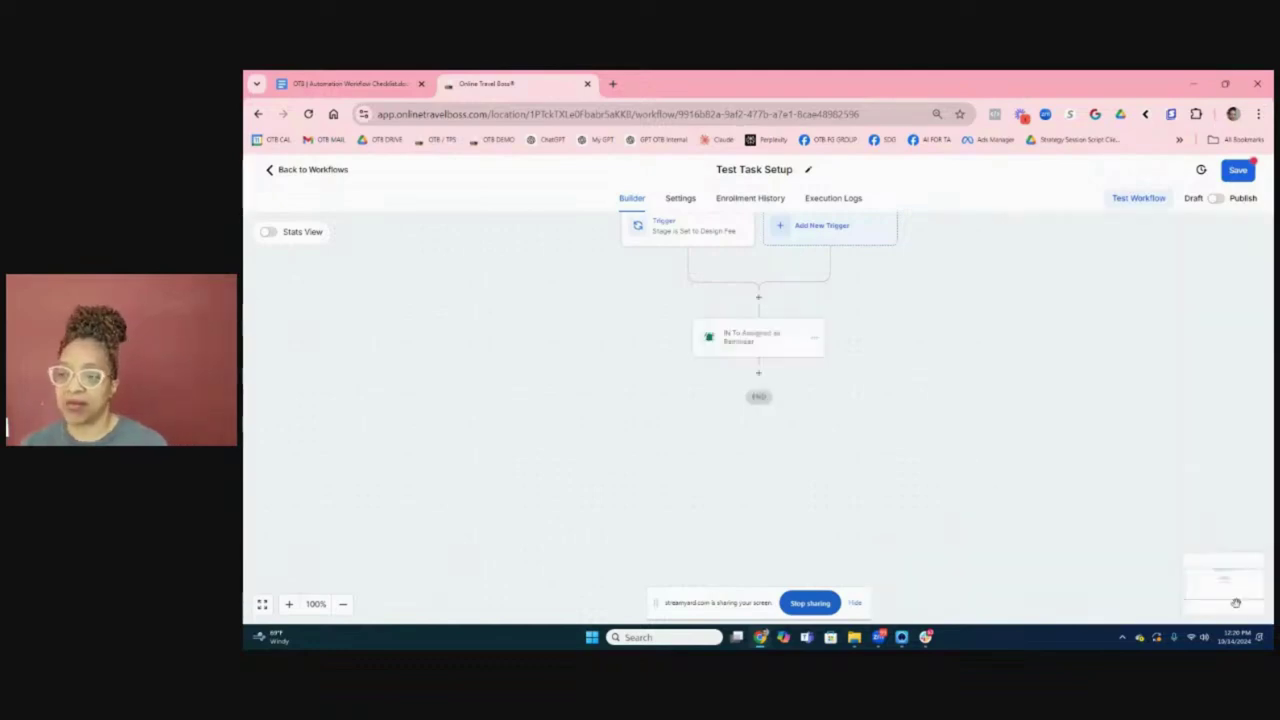
# Step: Insert an Add Task action below the internal notification in the workflow, searching the actions for "task"
pyautogui.click(759, 375)
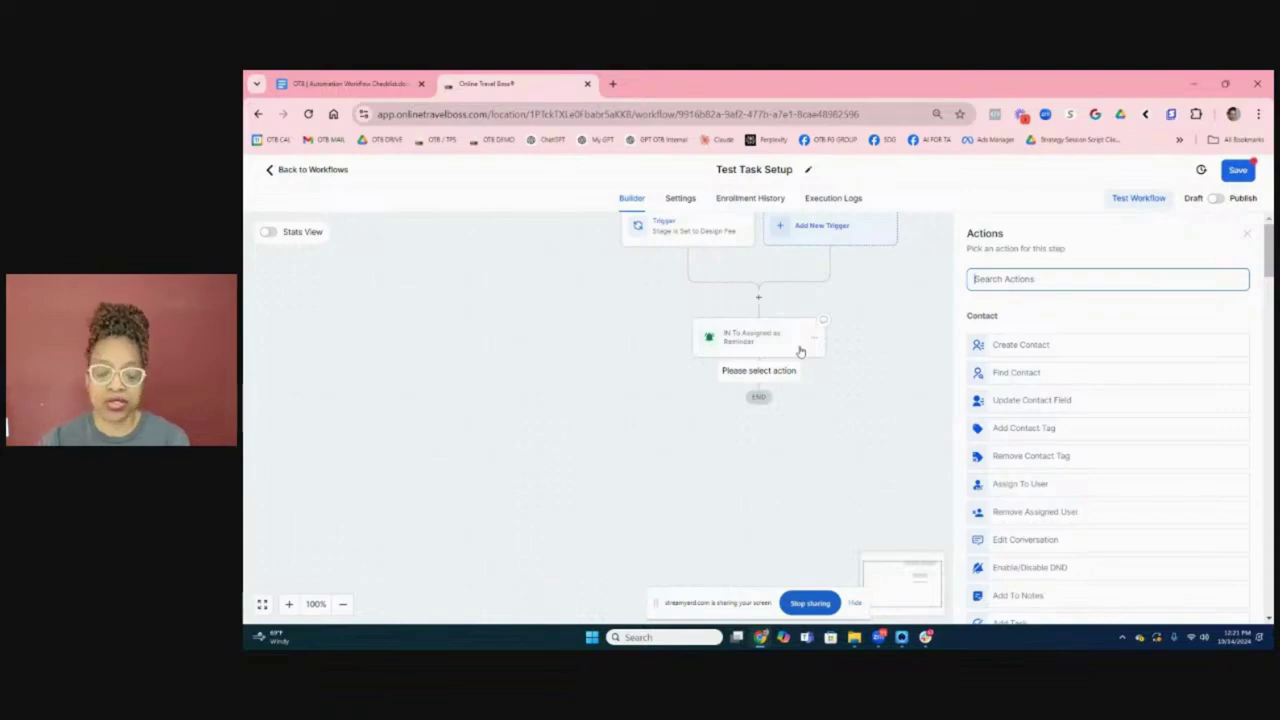
pyautogui.write('task')
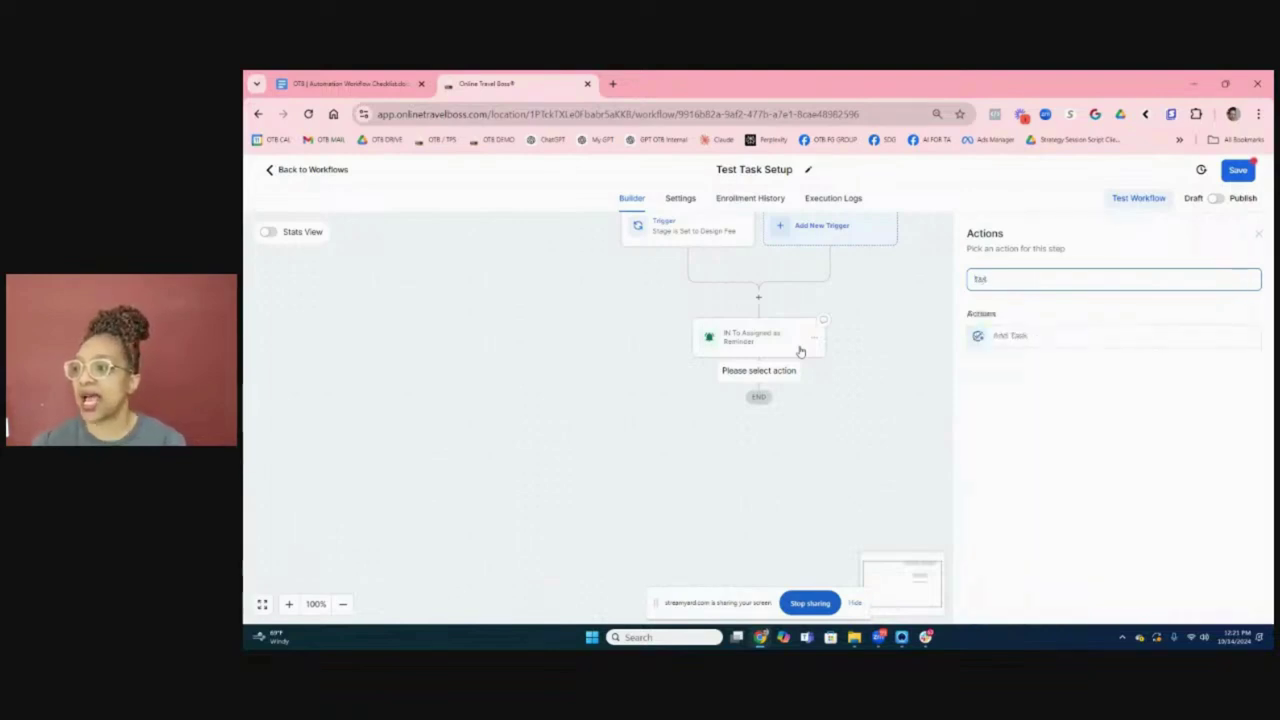
pyautogui.click(1051, 335)
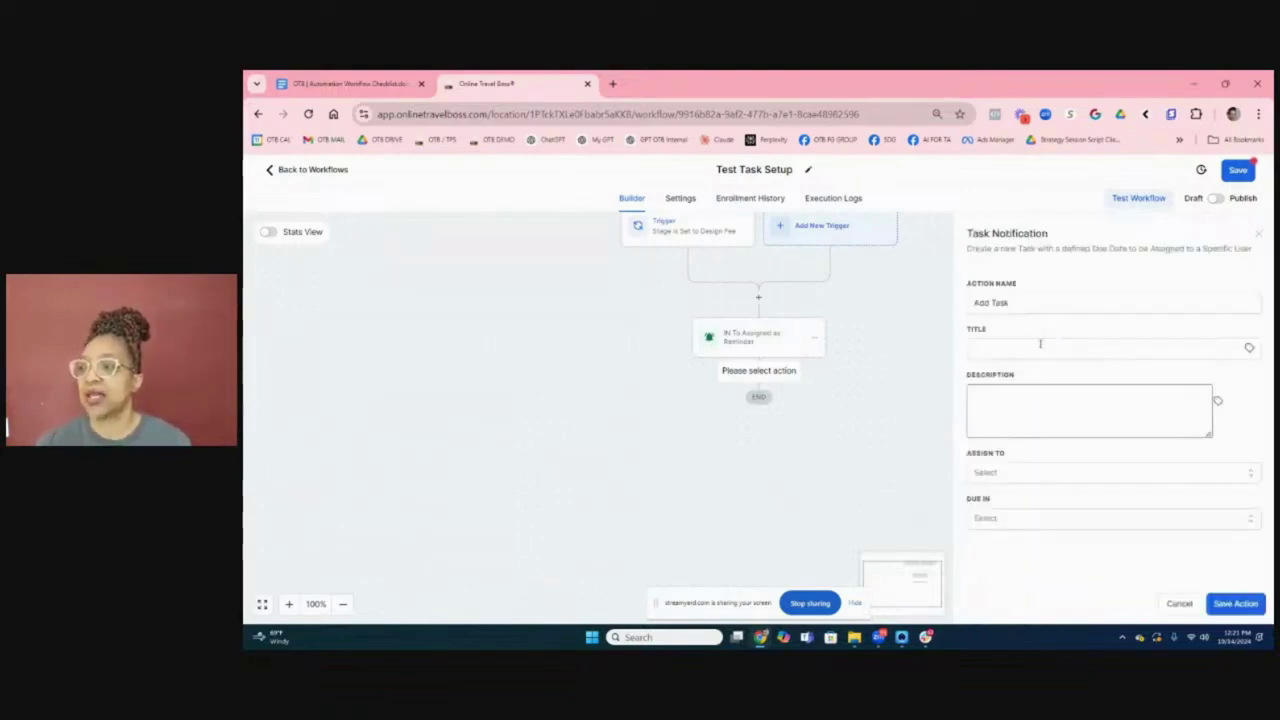
# Step: Set the task's title to "Book with Supplier" and copy the same text into its description
pyautogui.click(1040, 345)
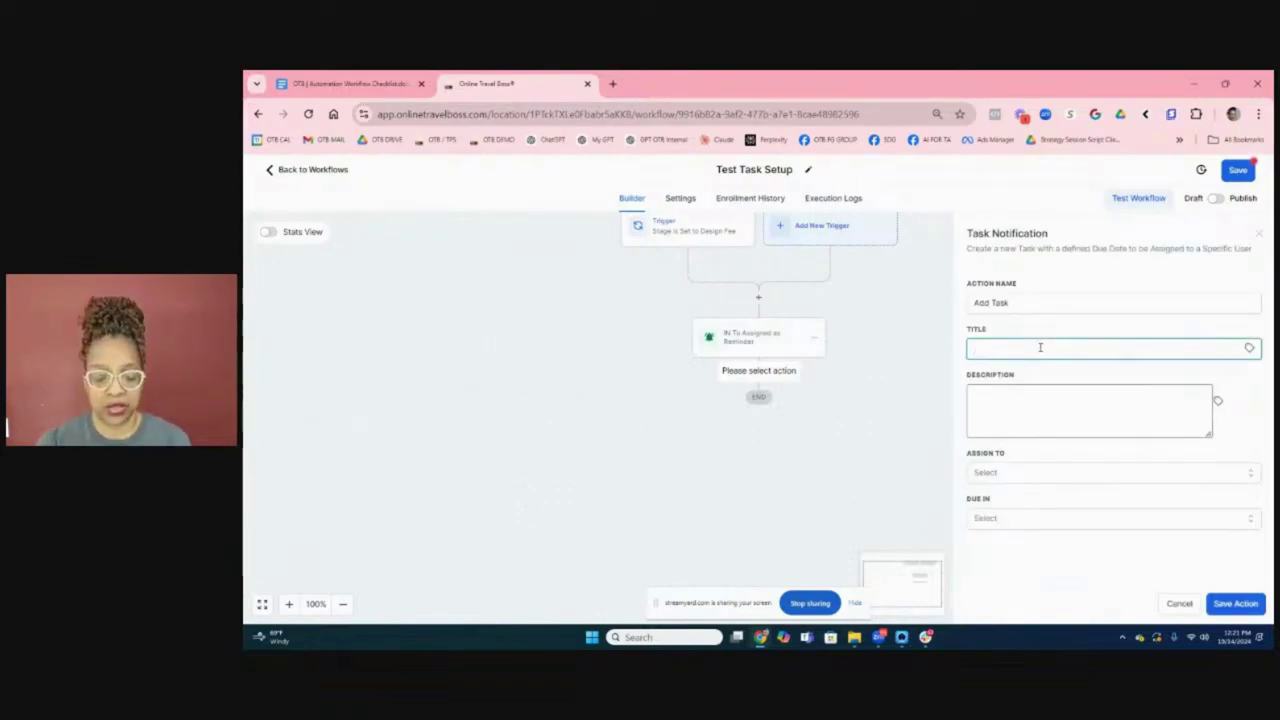
pyautogui.write('Book w')
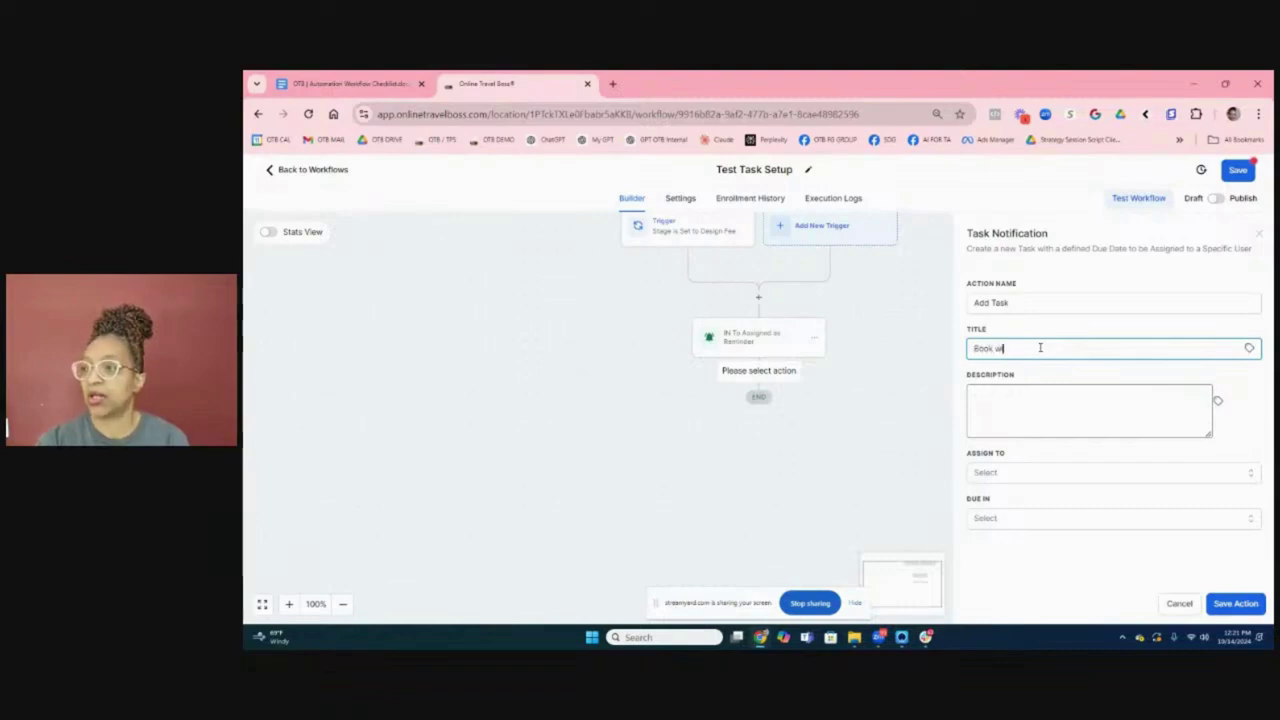
pyautogui.write('ith Supplier')
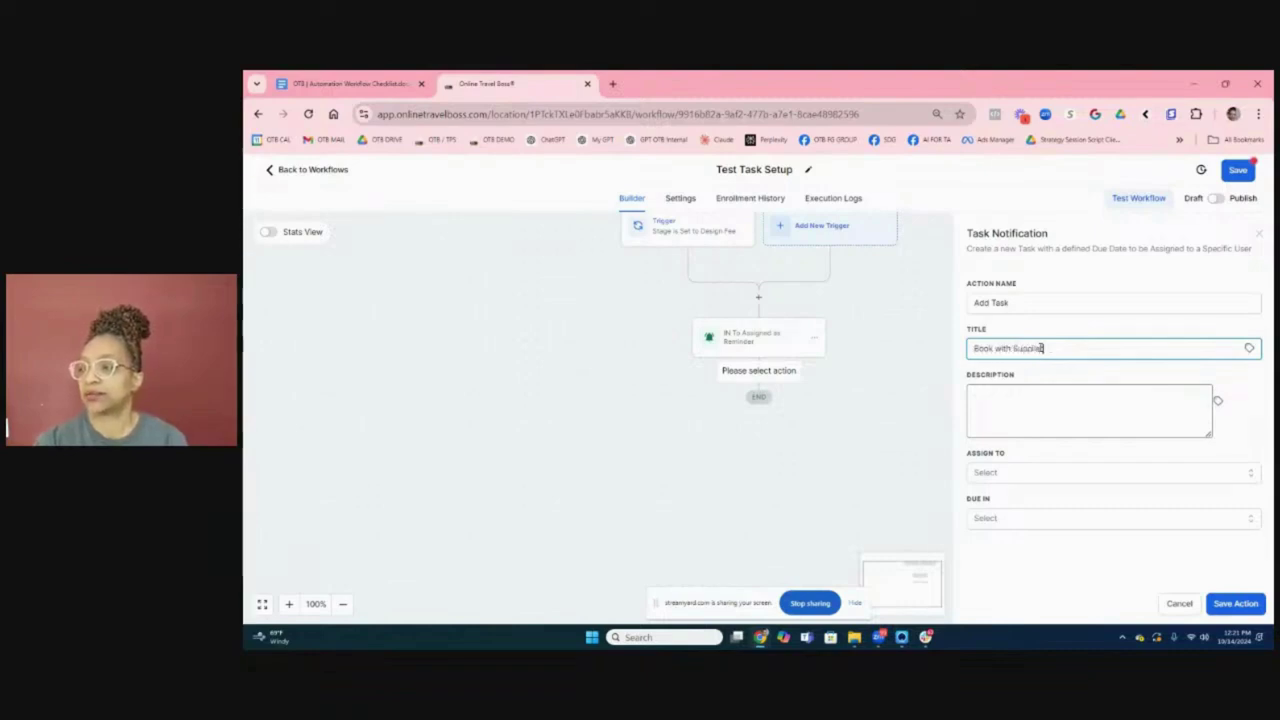
pyautogui.hotkey('ctrl', 'a')
pyautogui.hotkey('ctrl', 'c')
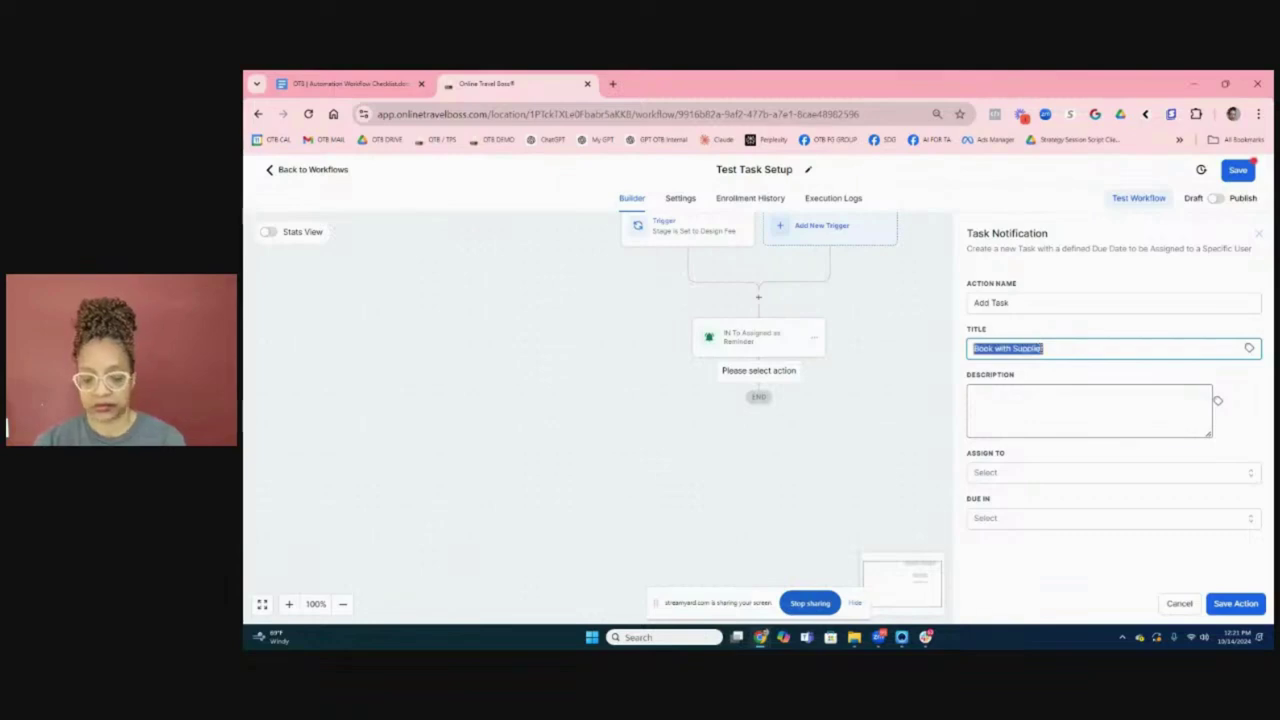
pyautogui.press('Tab')
pyautogui.hotkey('ctrl', 'v')
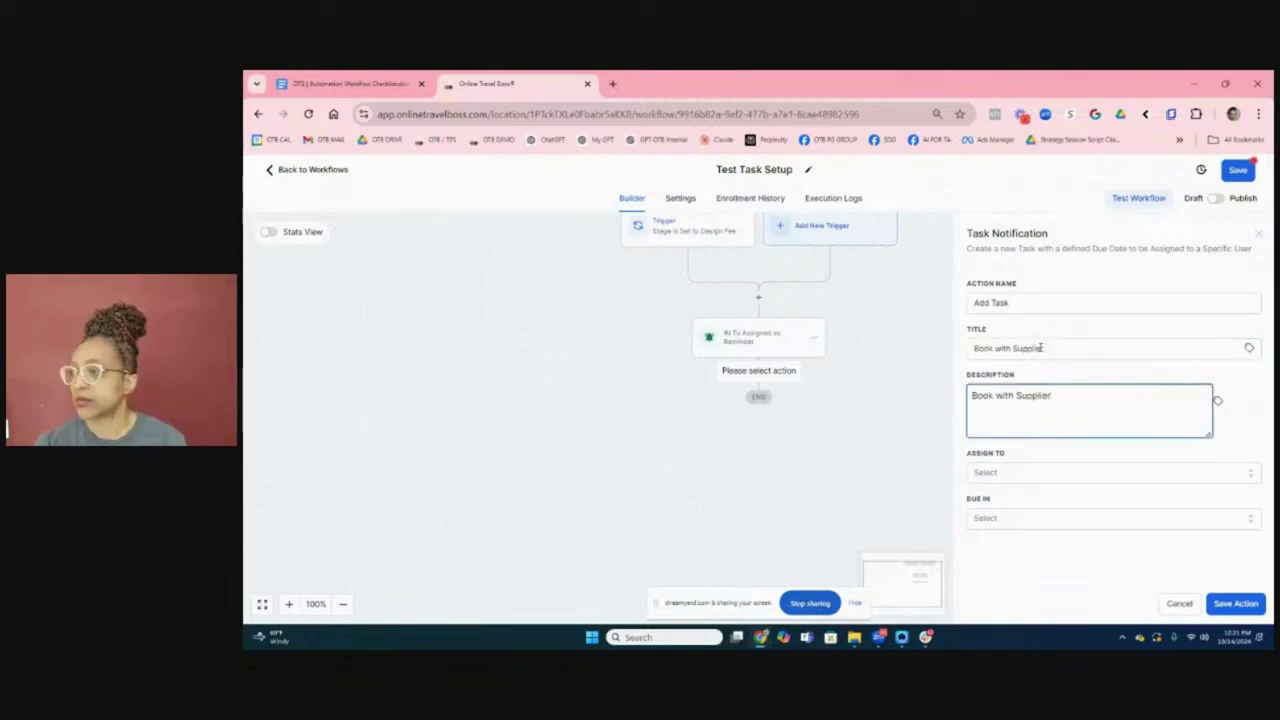
# Step: Assign the task to the Contact's Assigned User and make it due in 3 Days
pyautogui.click(1025, 472)
pyautogui.scroll(-5, 1018, 518)
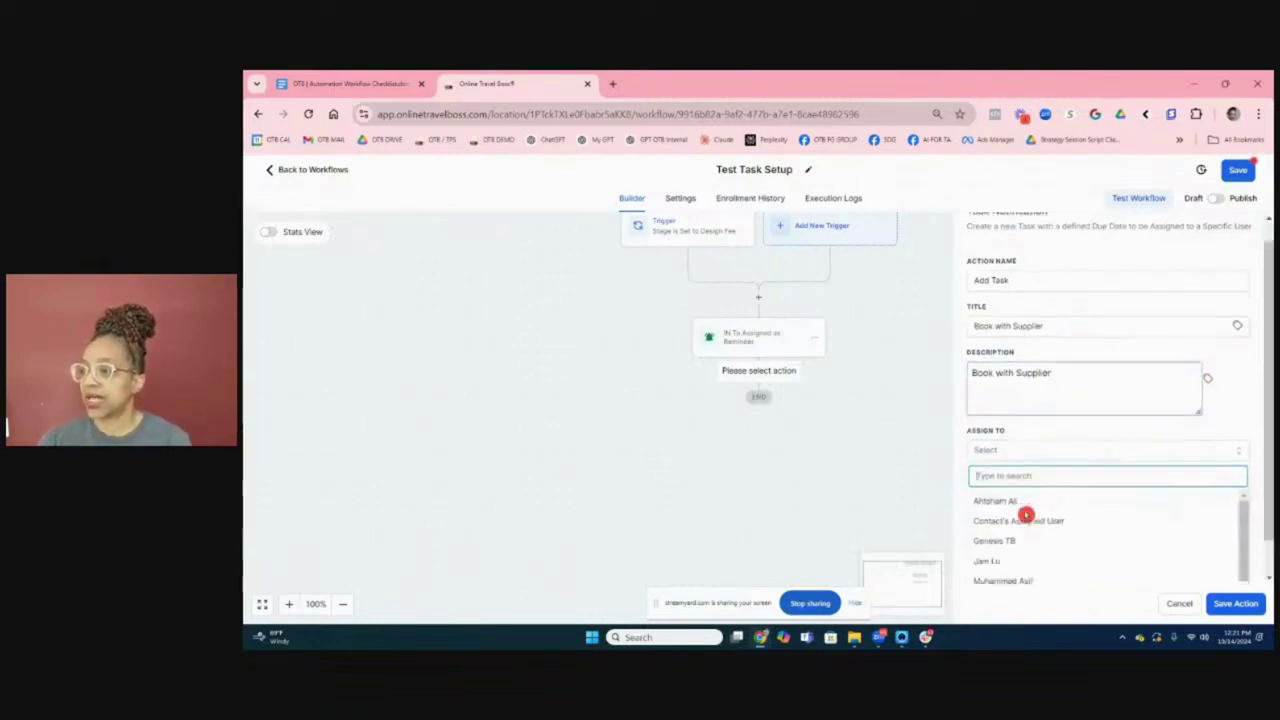
pyautogui.scroll(2, 1017, 453)
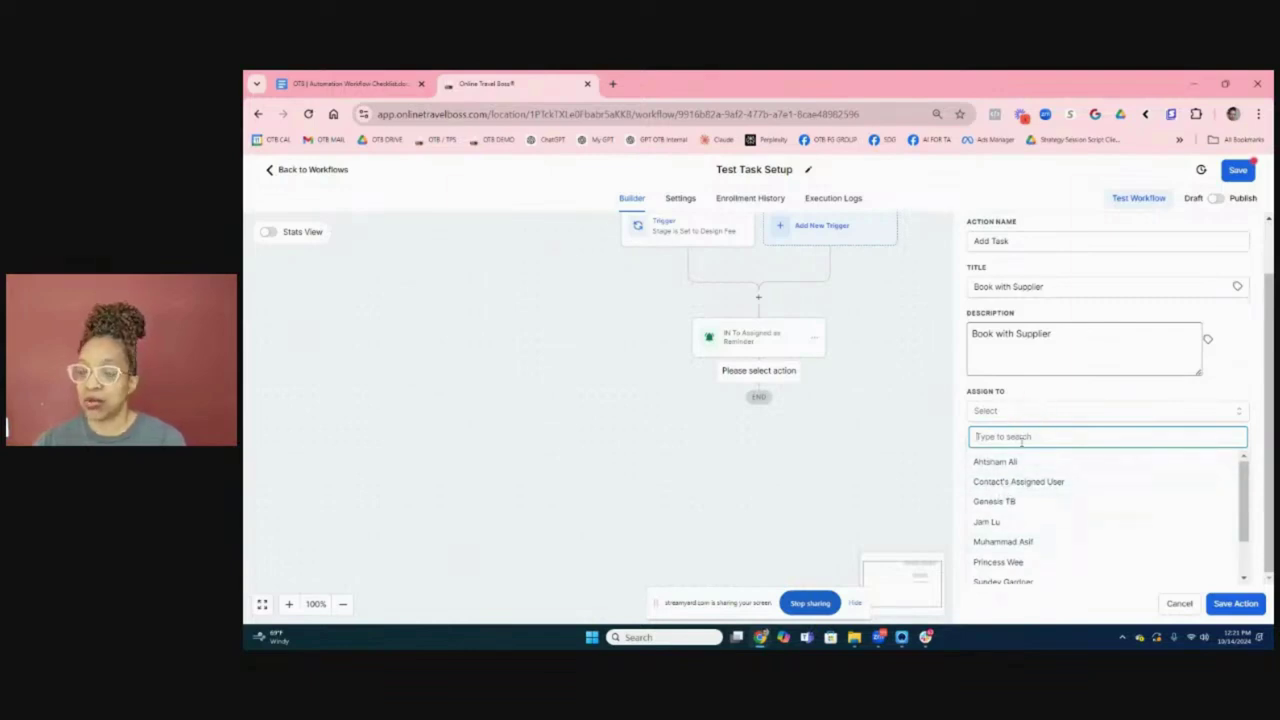
pyautogui.click(1018, 482)
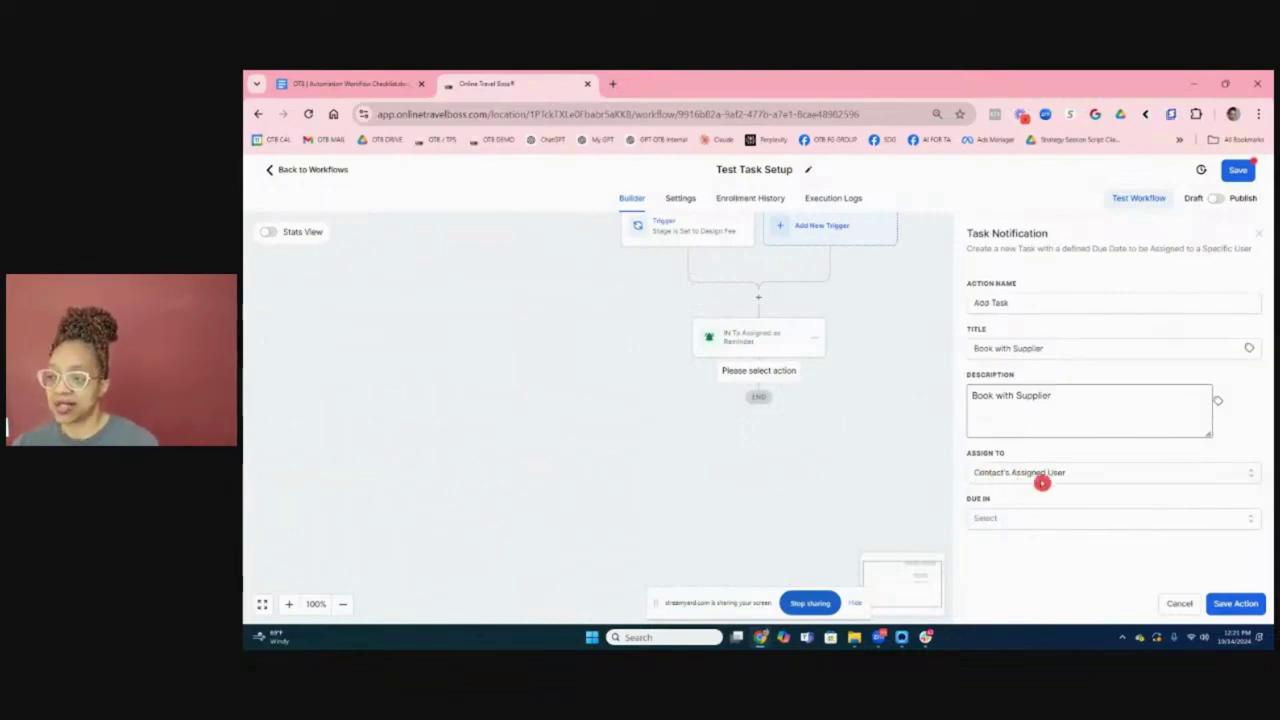
pyautogui.click(1000, 520)
pyautogui.scroll(-1, 1043, 457)
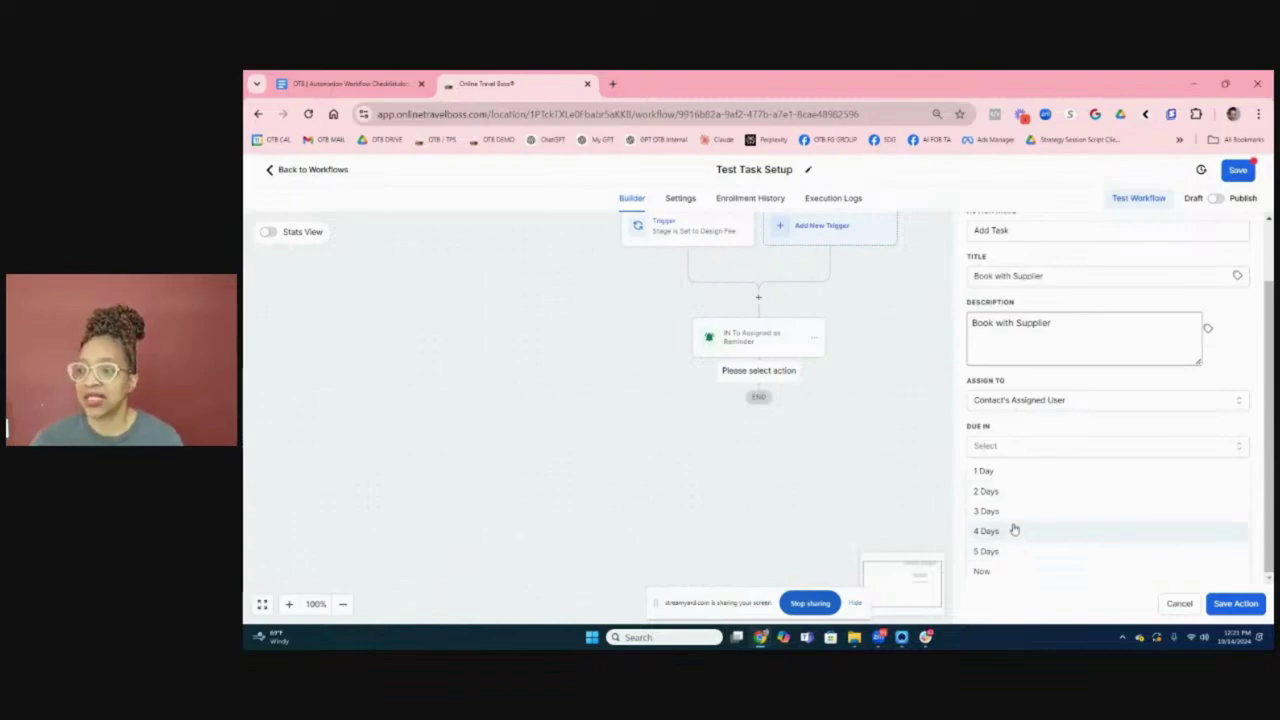
pyautogui.click(1015, 508)
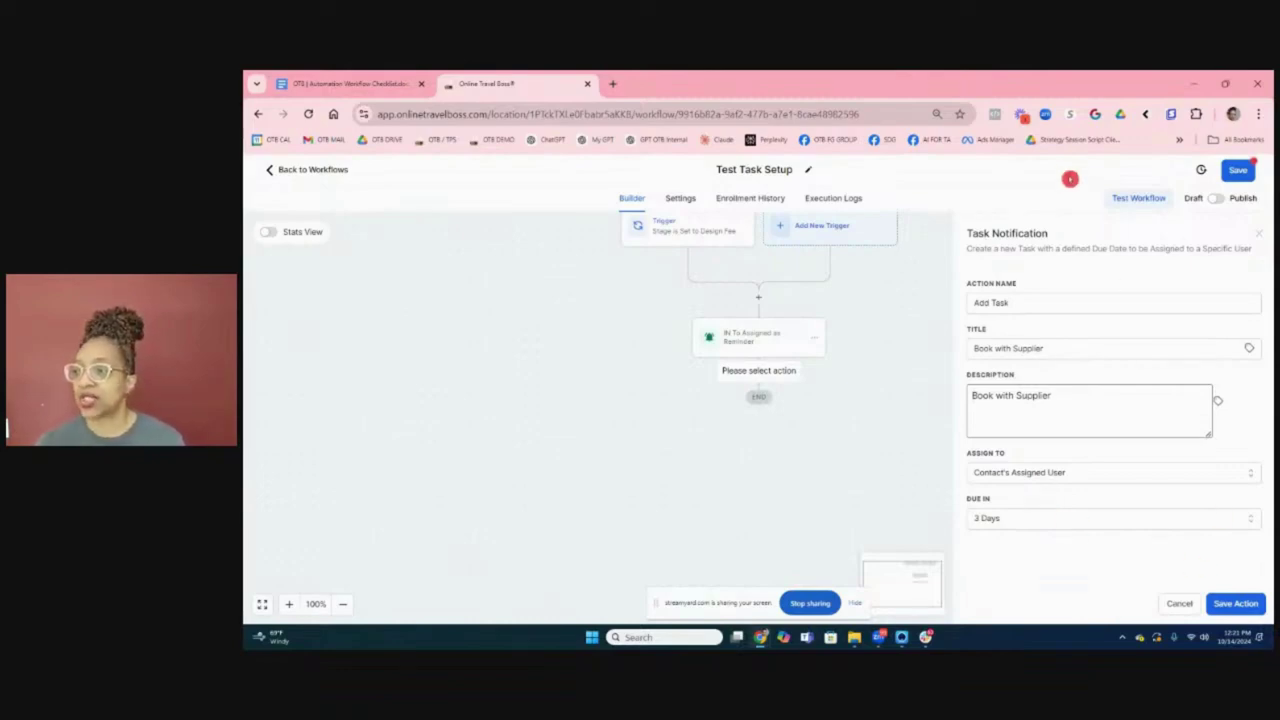
# Step: Rename the task action as "Add Task - Book with Supplier" and save the action
pyautogui.click(1021, 302)
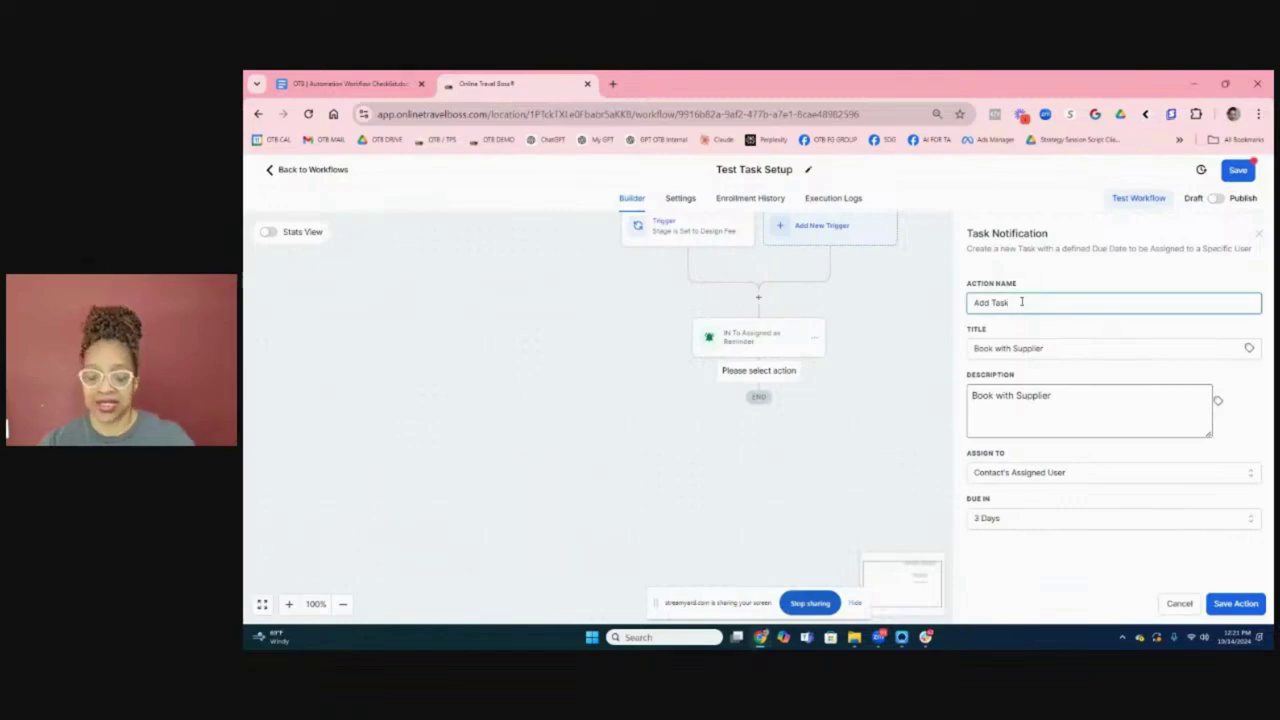
pyautogui.write('-')
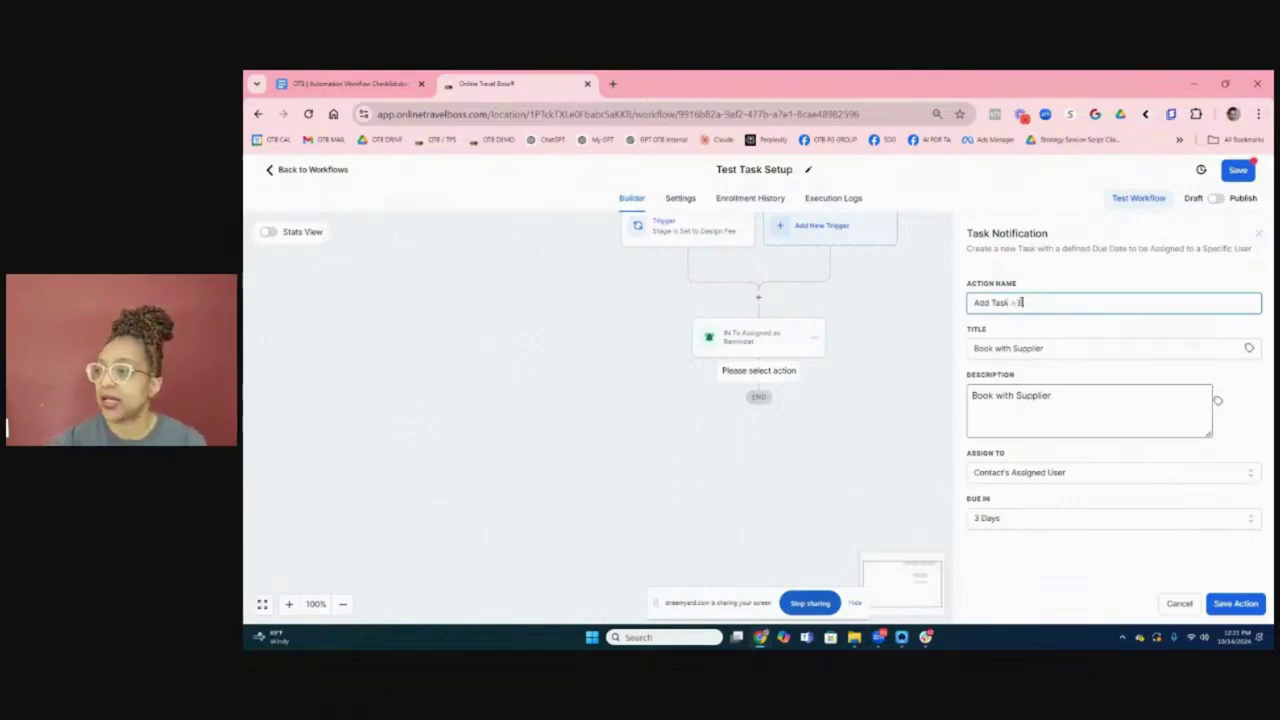
pyautogui.write(' Book with')
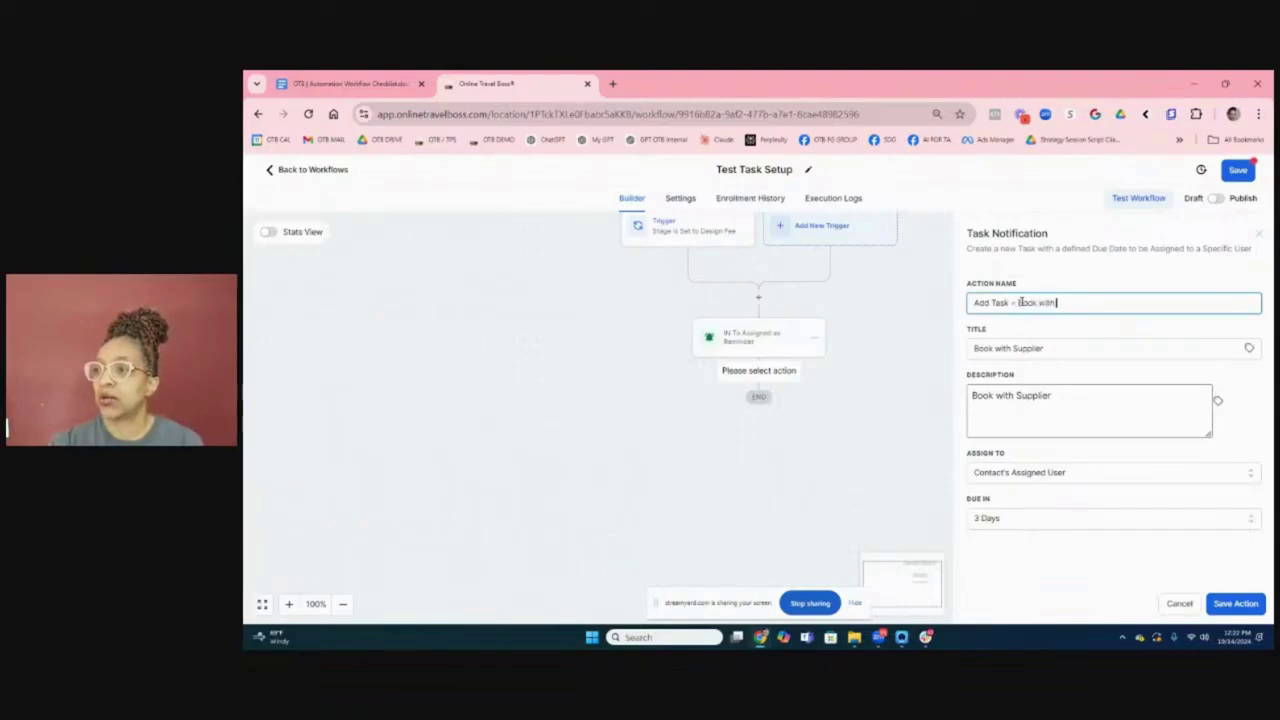
pyautogui.write(' Supplier')
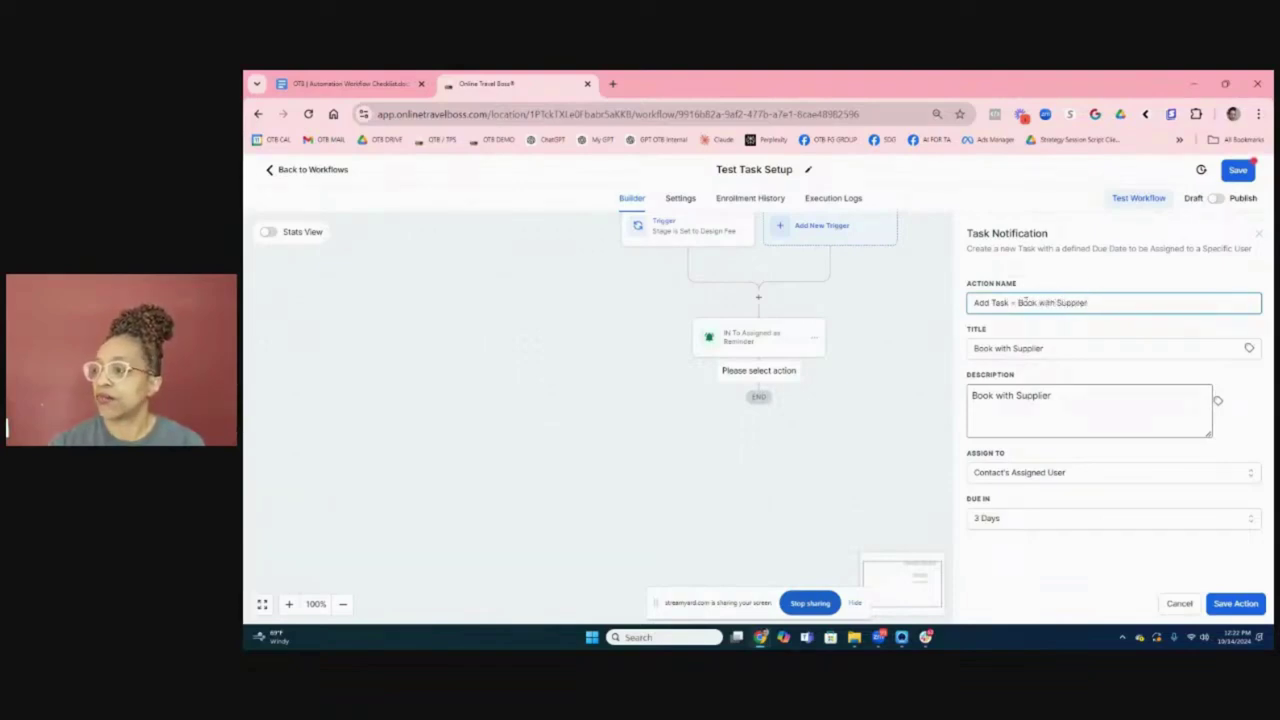
pyautogui.click(1245, 605)
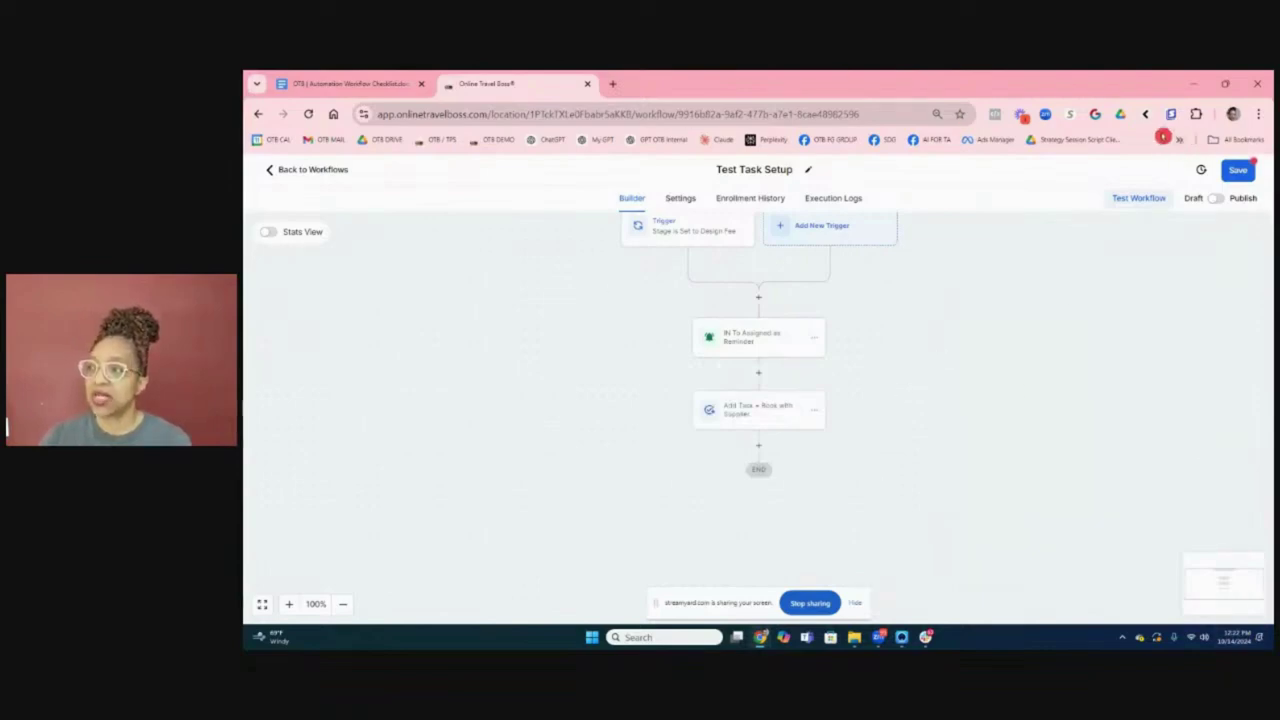
# Step: Switch the Test Task Setup workflow from Draft to Publish and save it
pyautogui.click(1220, 199)
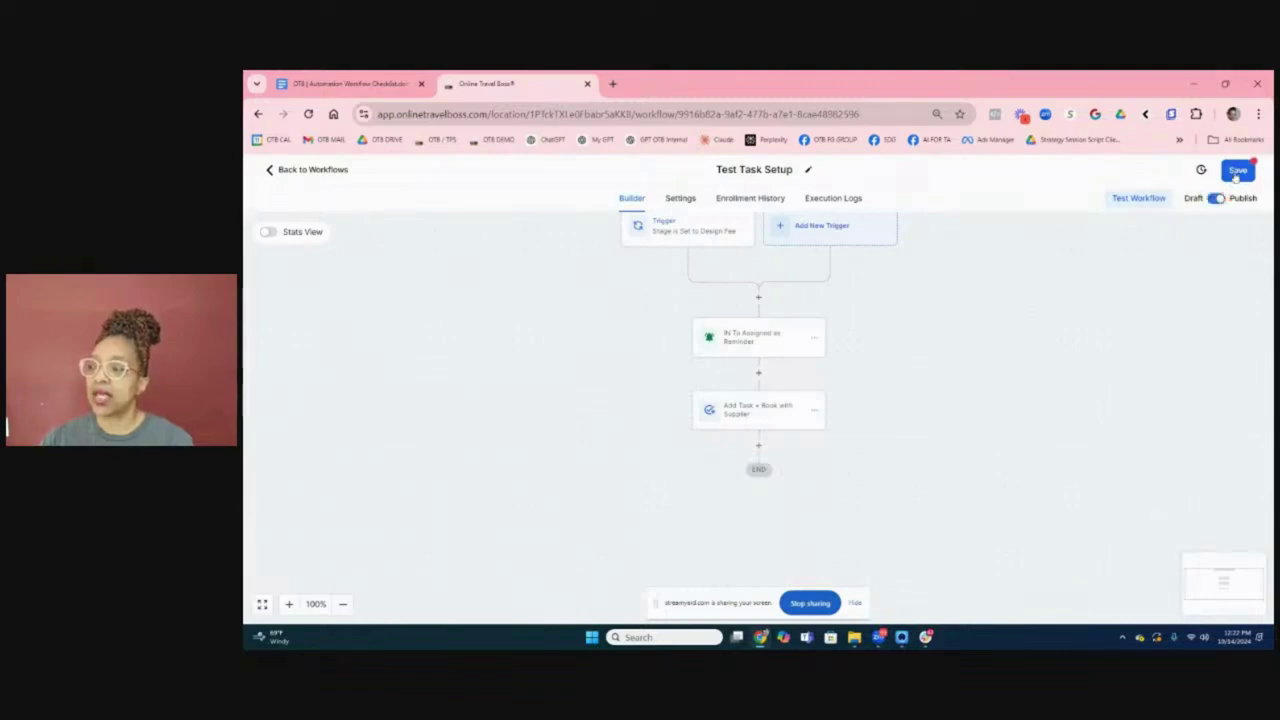
pyautogui.click(1237, 172)
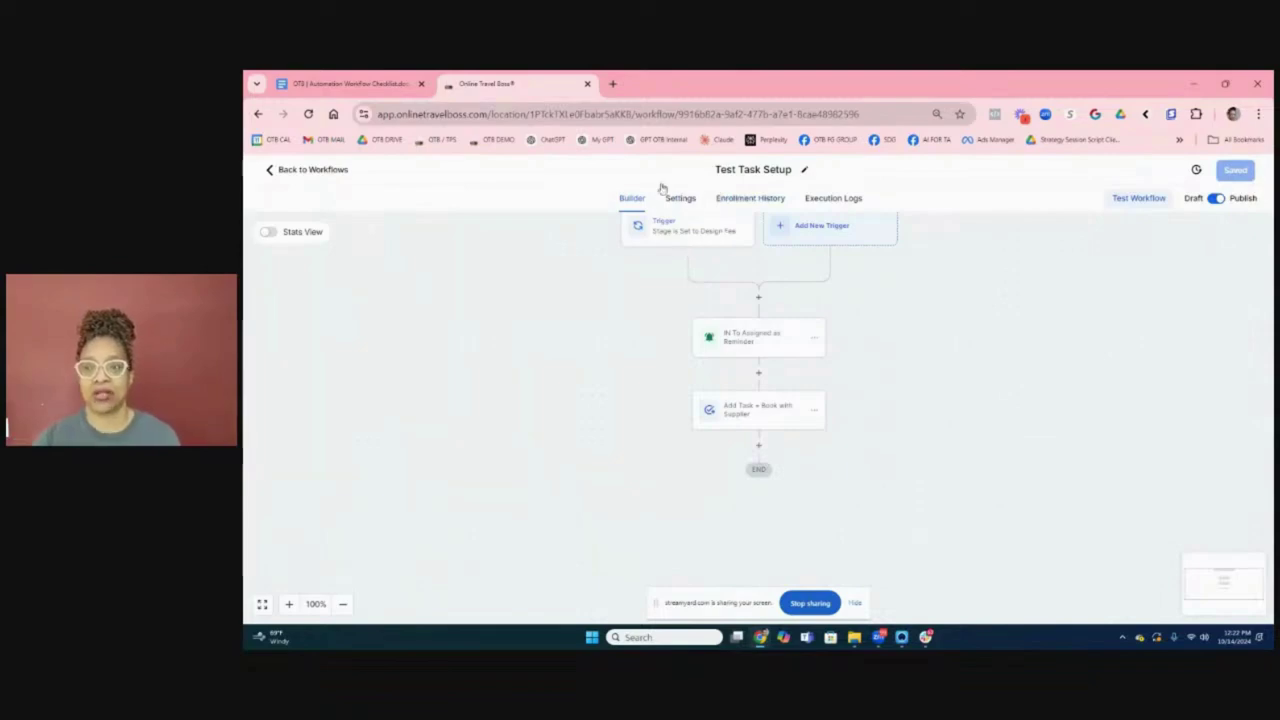
# Step: Duplicate the workflow's browser tab and open the OPOS Step 1: The Request pipeline under Trips / Projects in the copy
pyautogui.rightClick(490, 84)
pyautogui.click(541, 230)
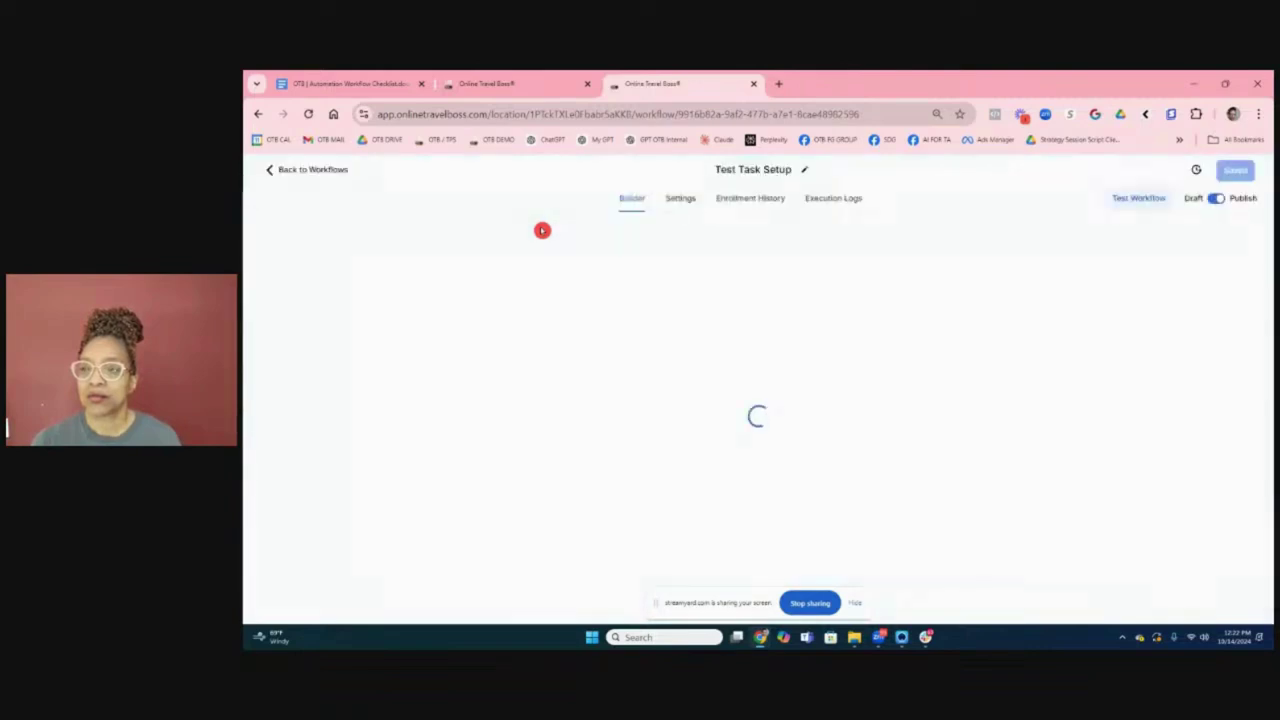
pyautogui.click(322, 169)
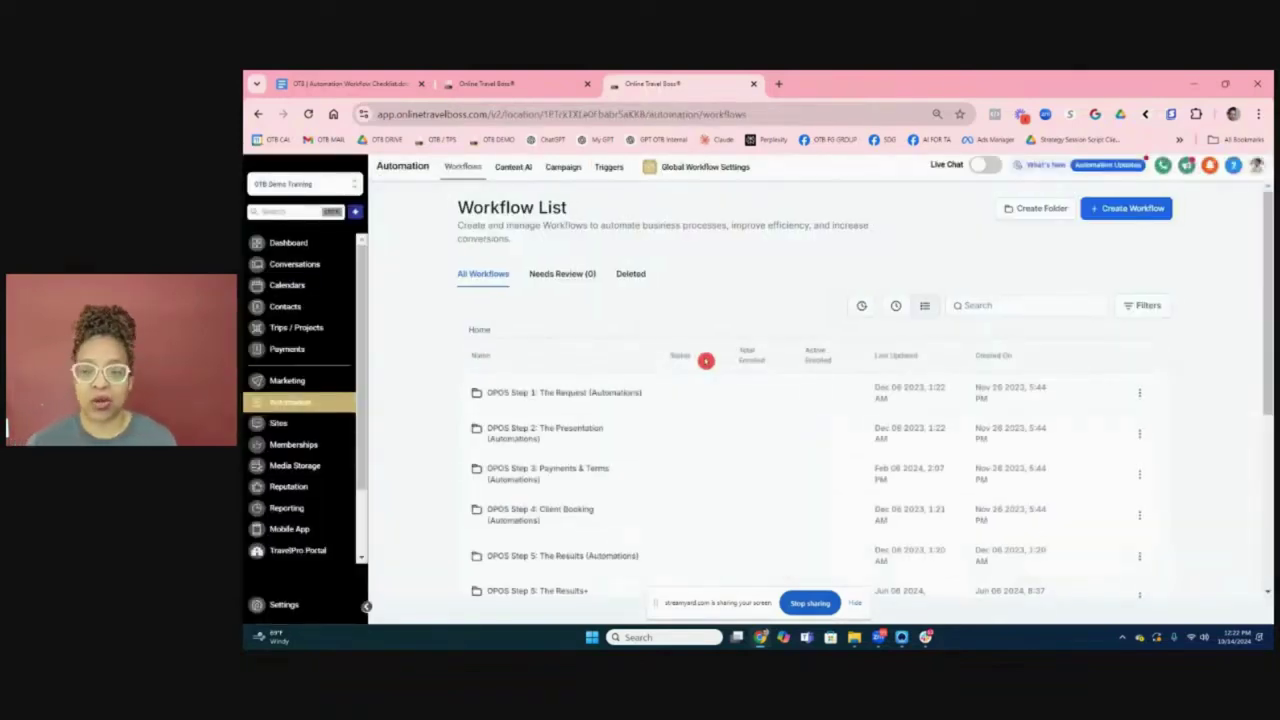
pyautogui.click(300, 331)
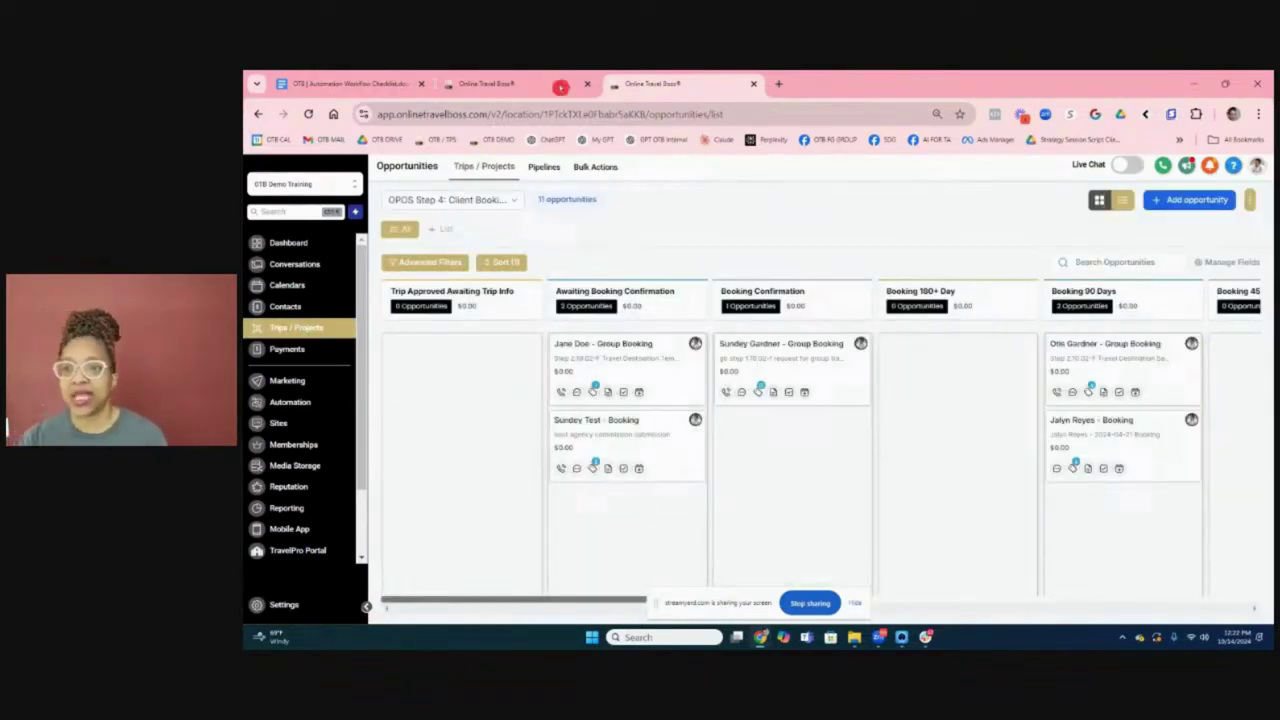
pyautogui.click(505, 197)
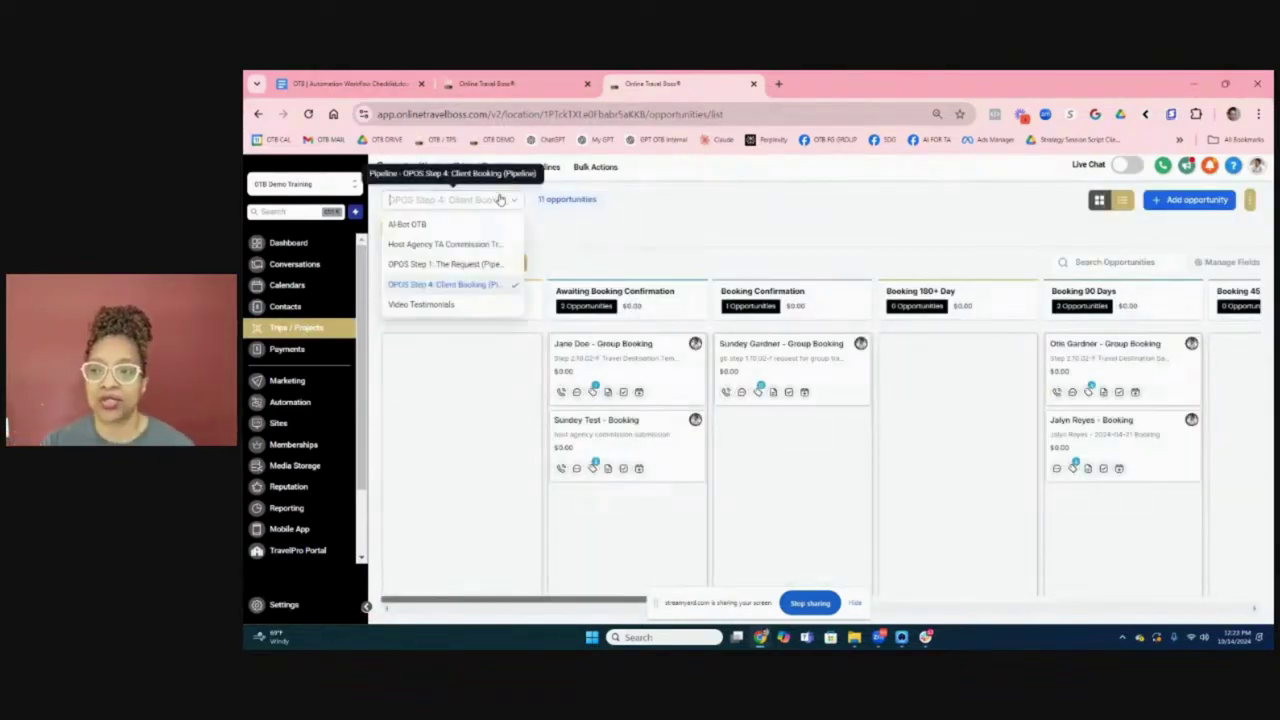
pyautogui.click(446, 265)
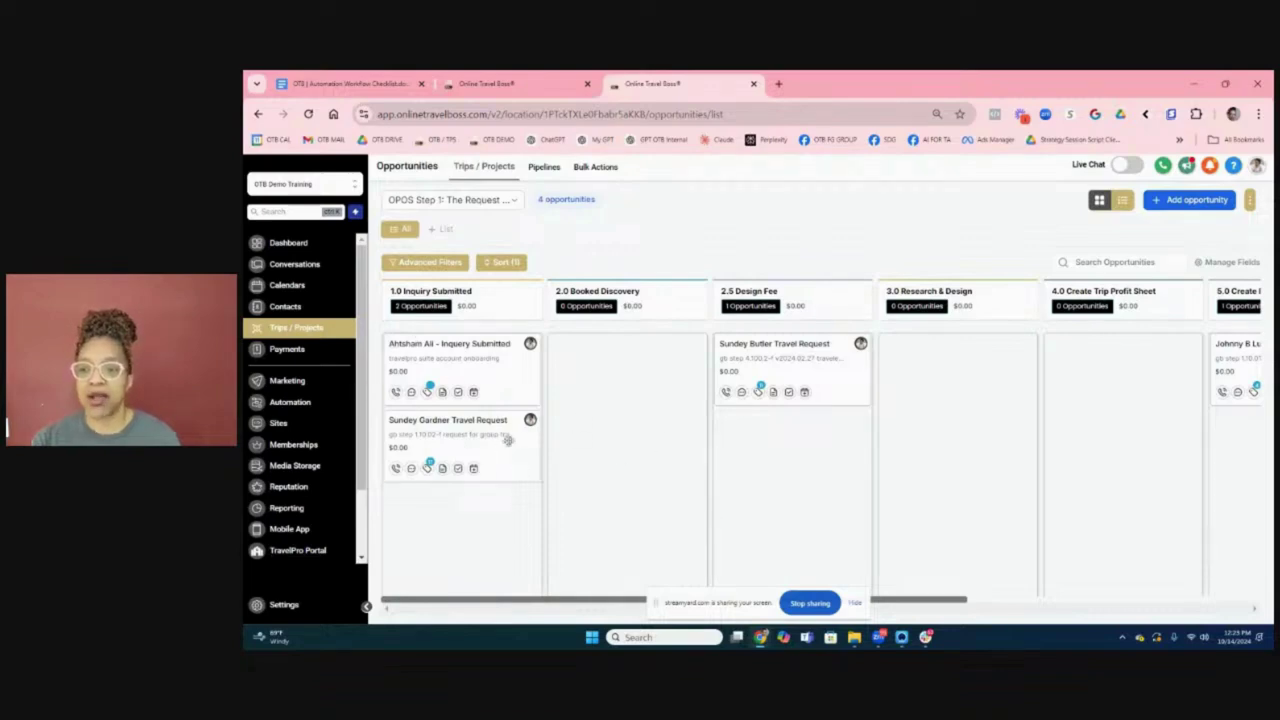
# Step: Move the lower travel request from 1.0 Inquiry Submitted to 2.5 Design Fee and open the Test Task Setup workflow's enrollment history
pyautogui.moveTo(509, 455); pyautogui.dragTo(823, 444)
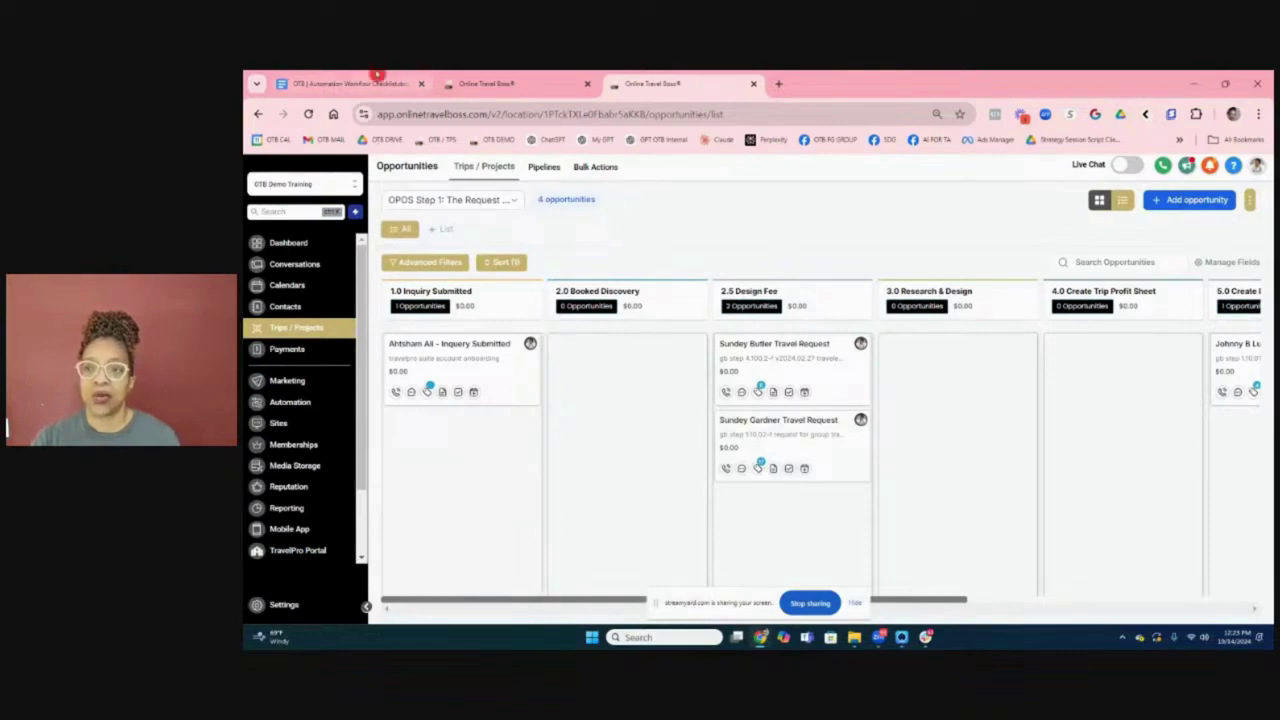
pyautogui.click(490, 83)
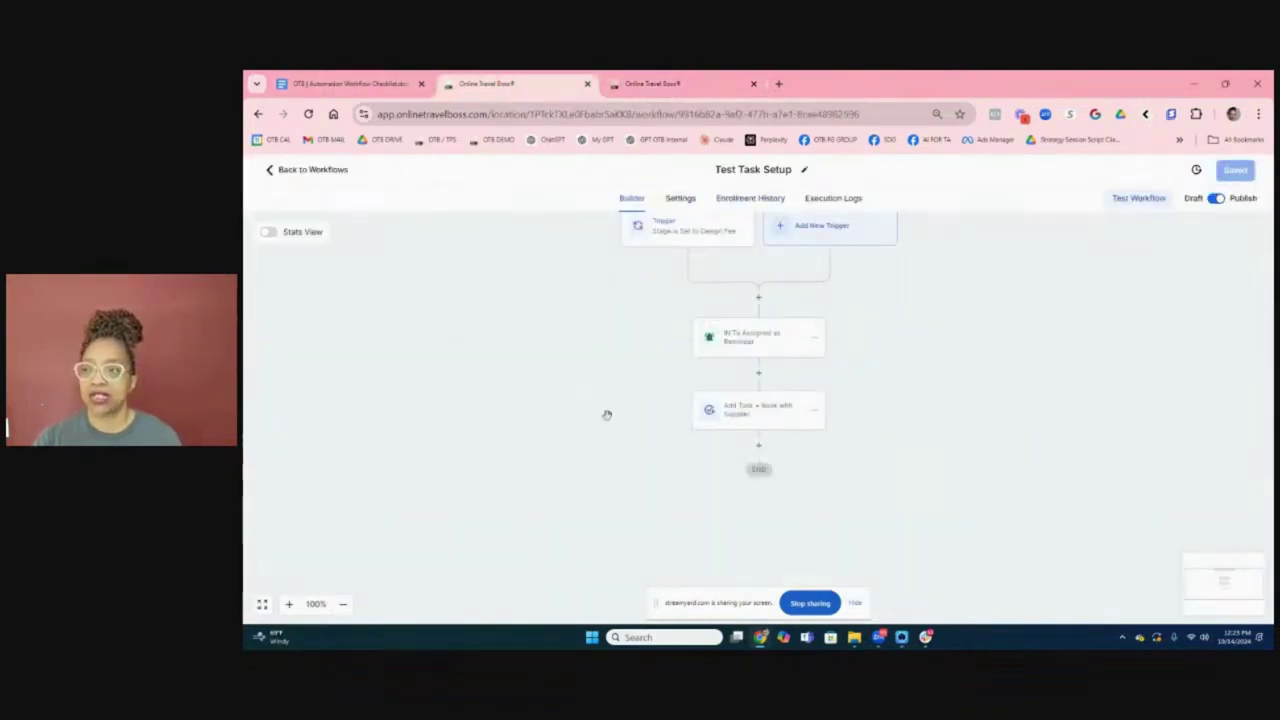
pyautogui.click(730, 202)
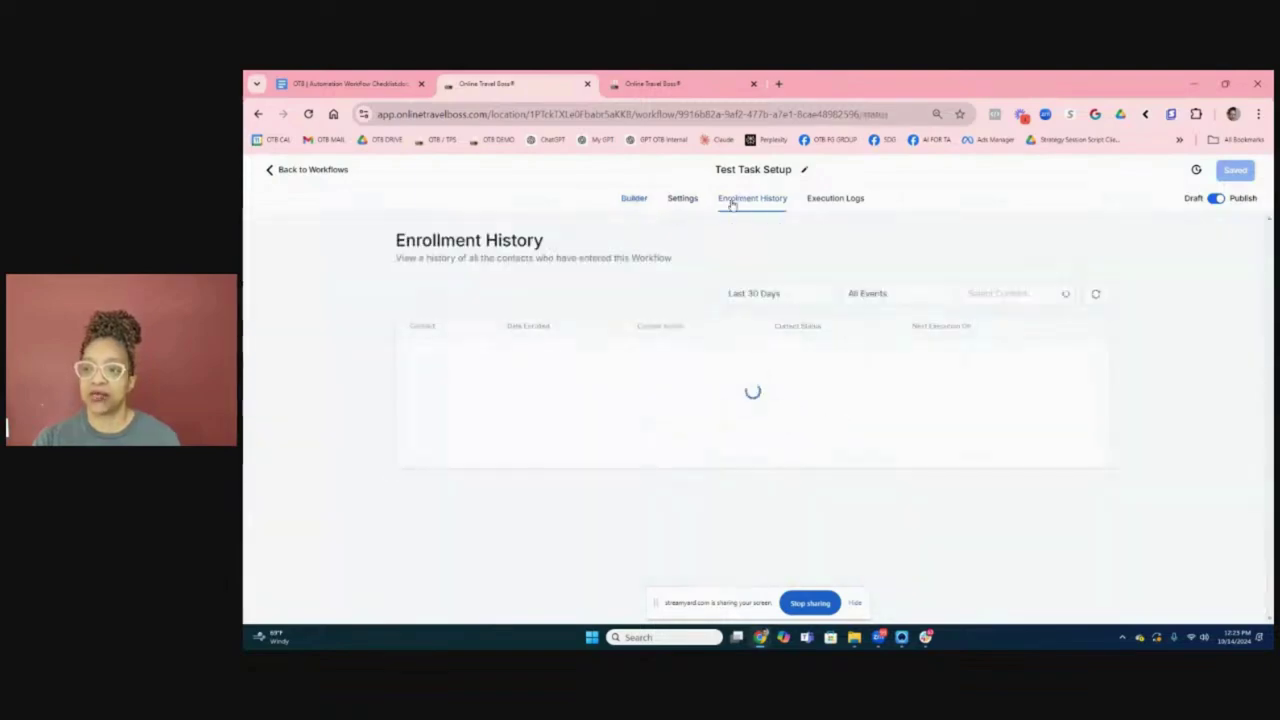